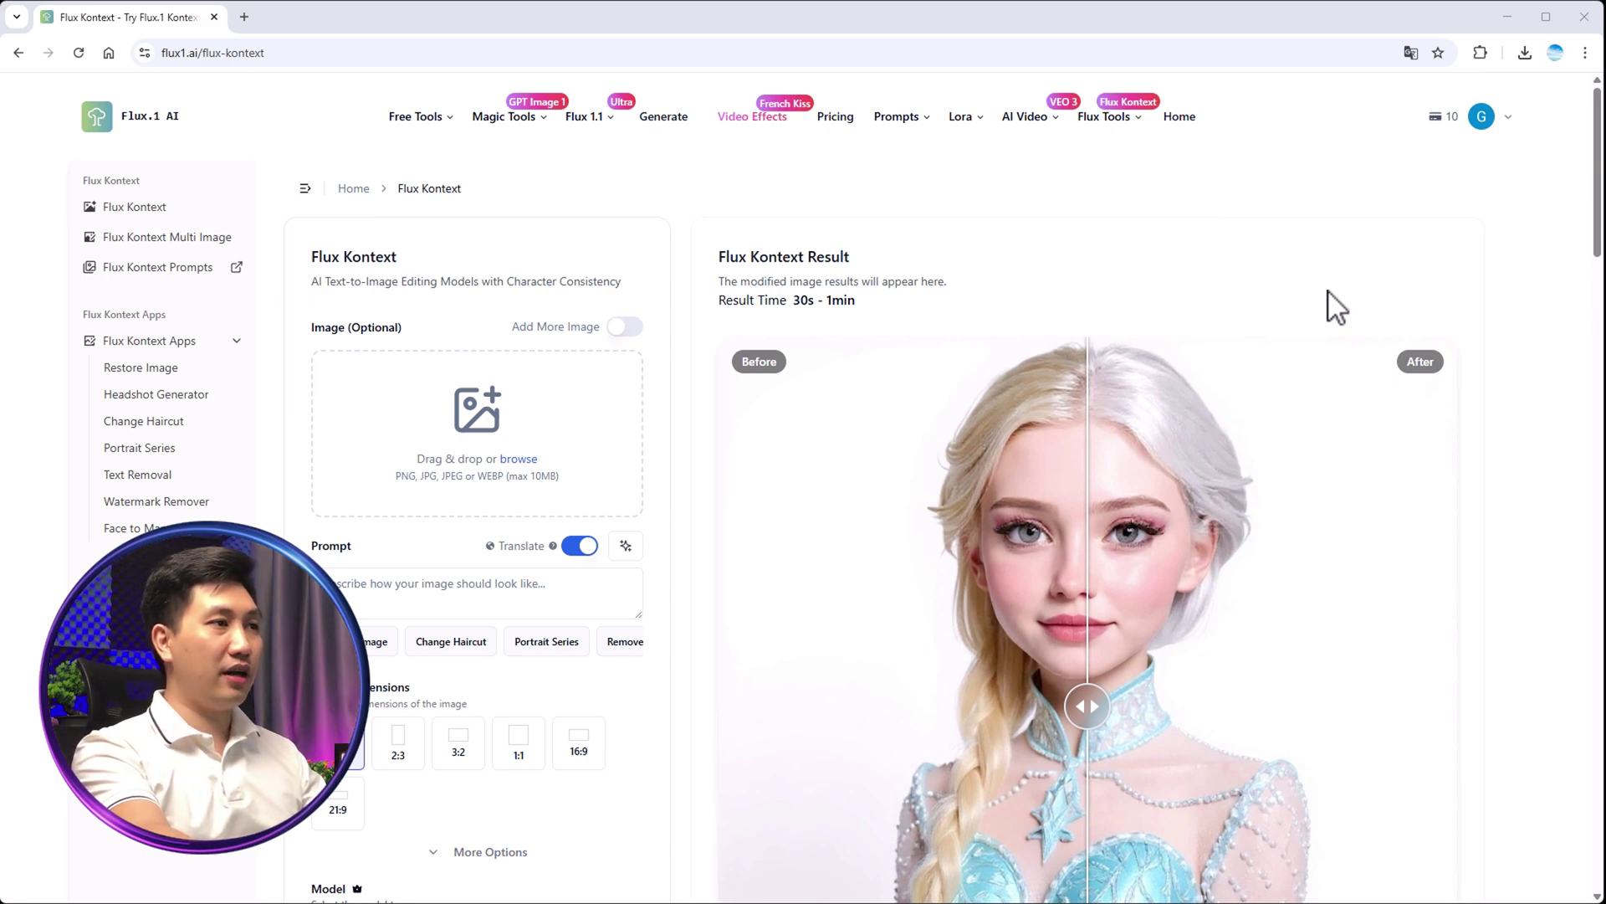
pyautogui.scroll(-1, 1330, 308)
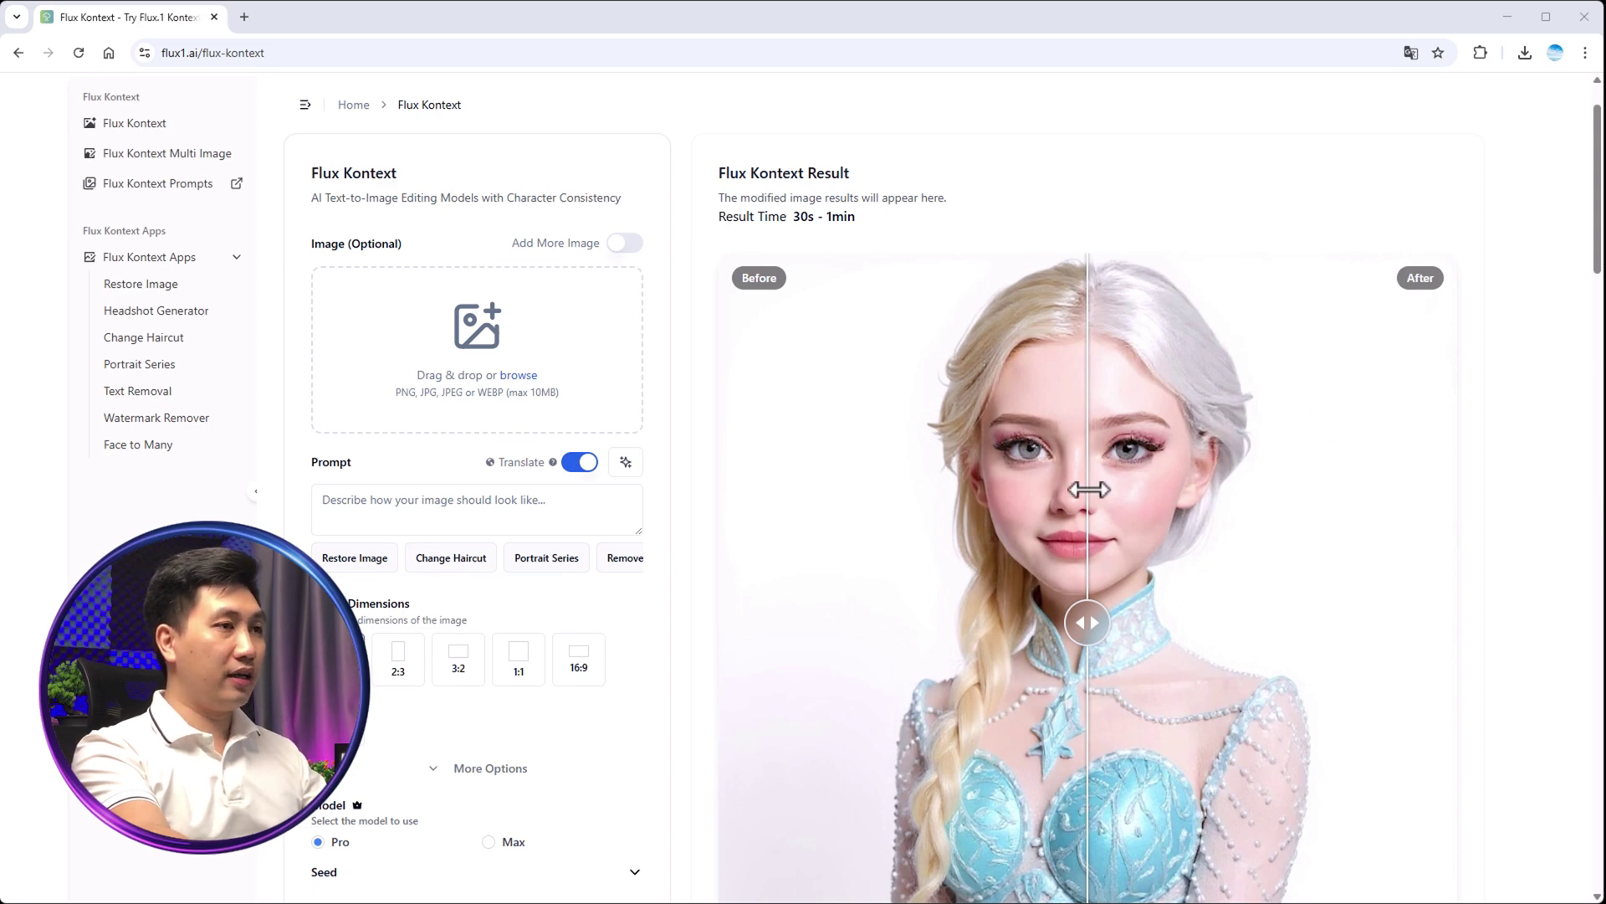
pyautogui.moveTo(1087, 502)
pyautogui.mouseDown()
pyautogui.moveTo(1382, 502)
pyautogui.moveTo(669, 508)
pyautogui.mouseUp()
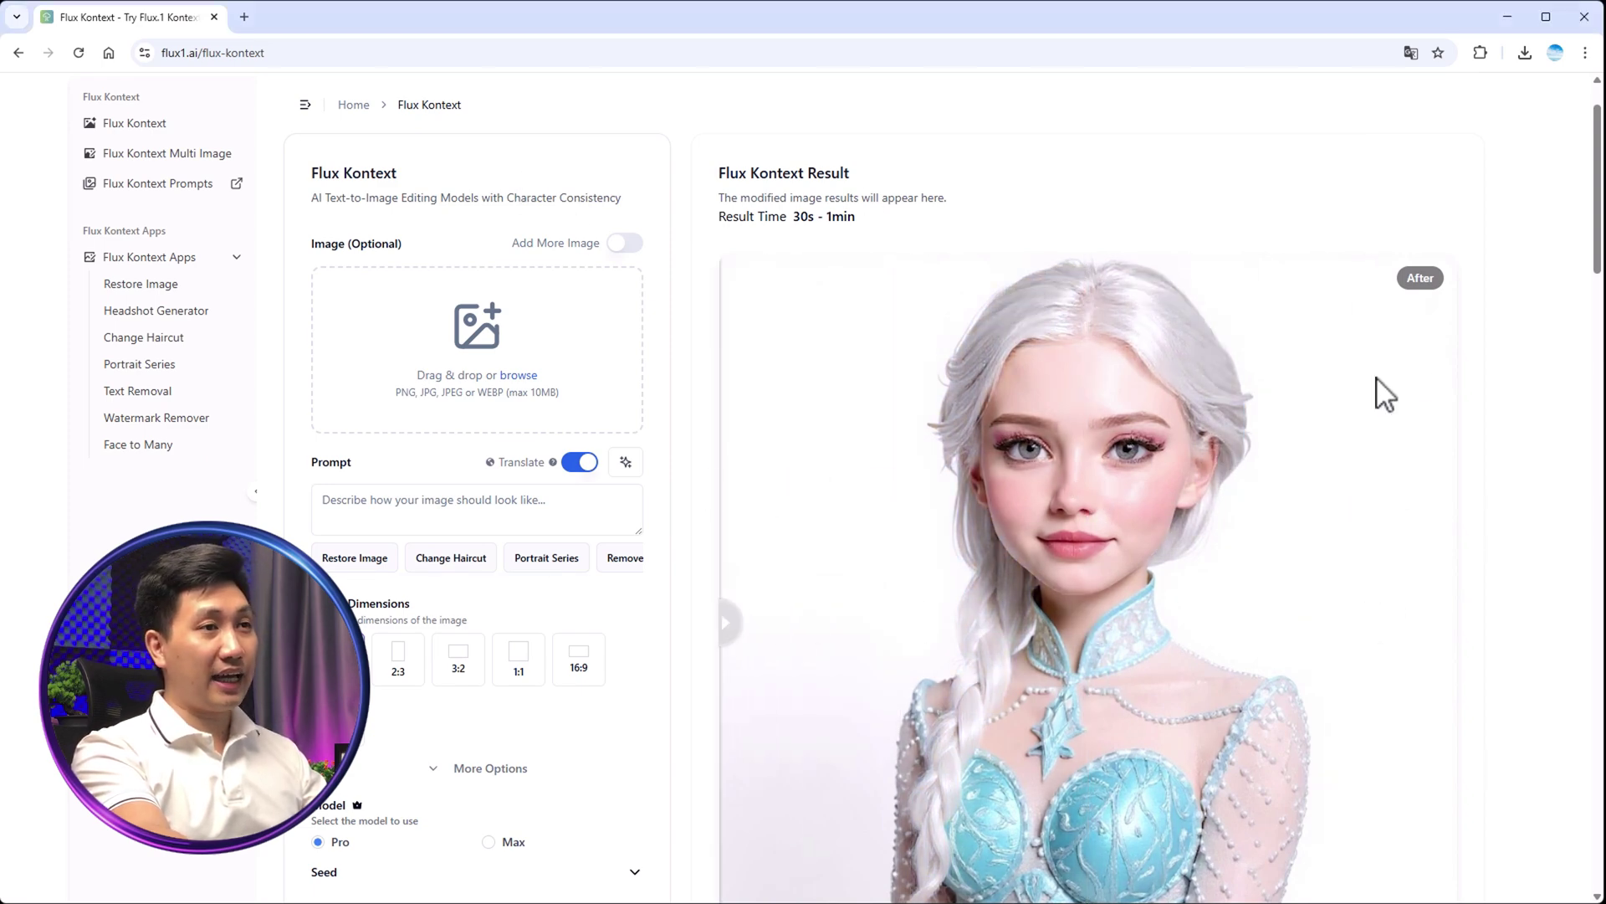
pyautogui.scroll(-1, 1472, 351)
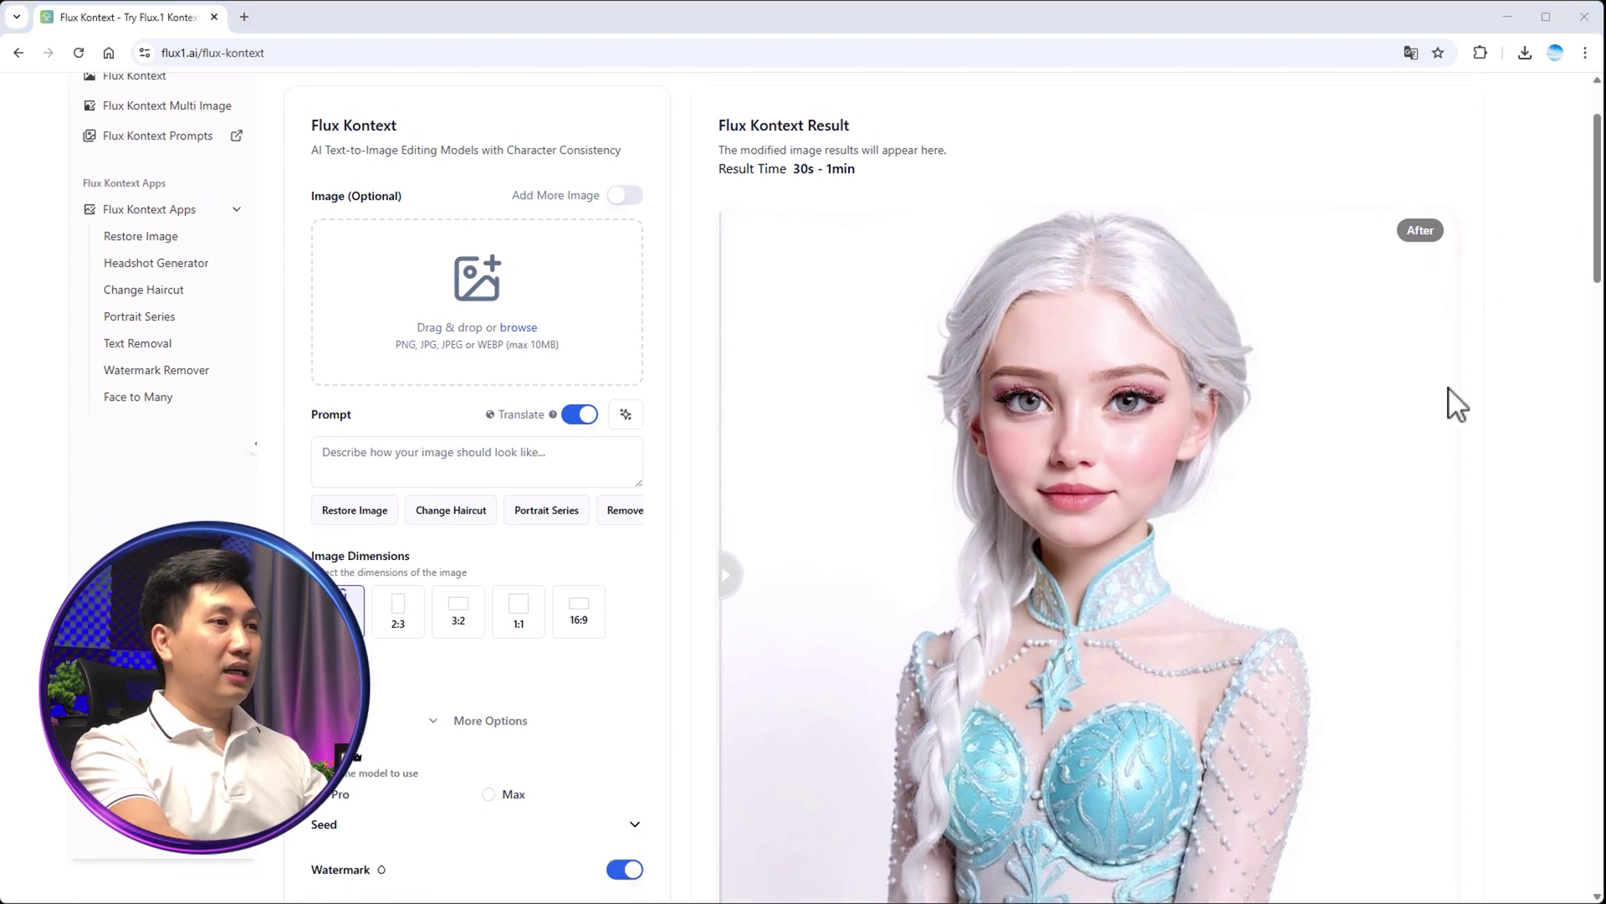
pyautogui.moveTo(726, 502)
pyautogui.mouseDown()
pyautogui.moveTo(1324, 512)
pyautogui.moveTo(783, 502)
pyautogui.moveTo(1336, 507)
pyautogui.moveTo(1341, 473)
pyautogui.mouseUp()
pyautogui.scroll(-1, 1341, 472)
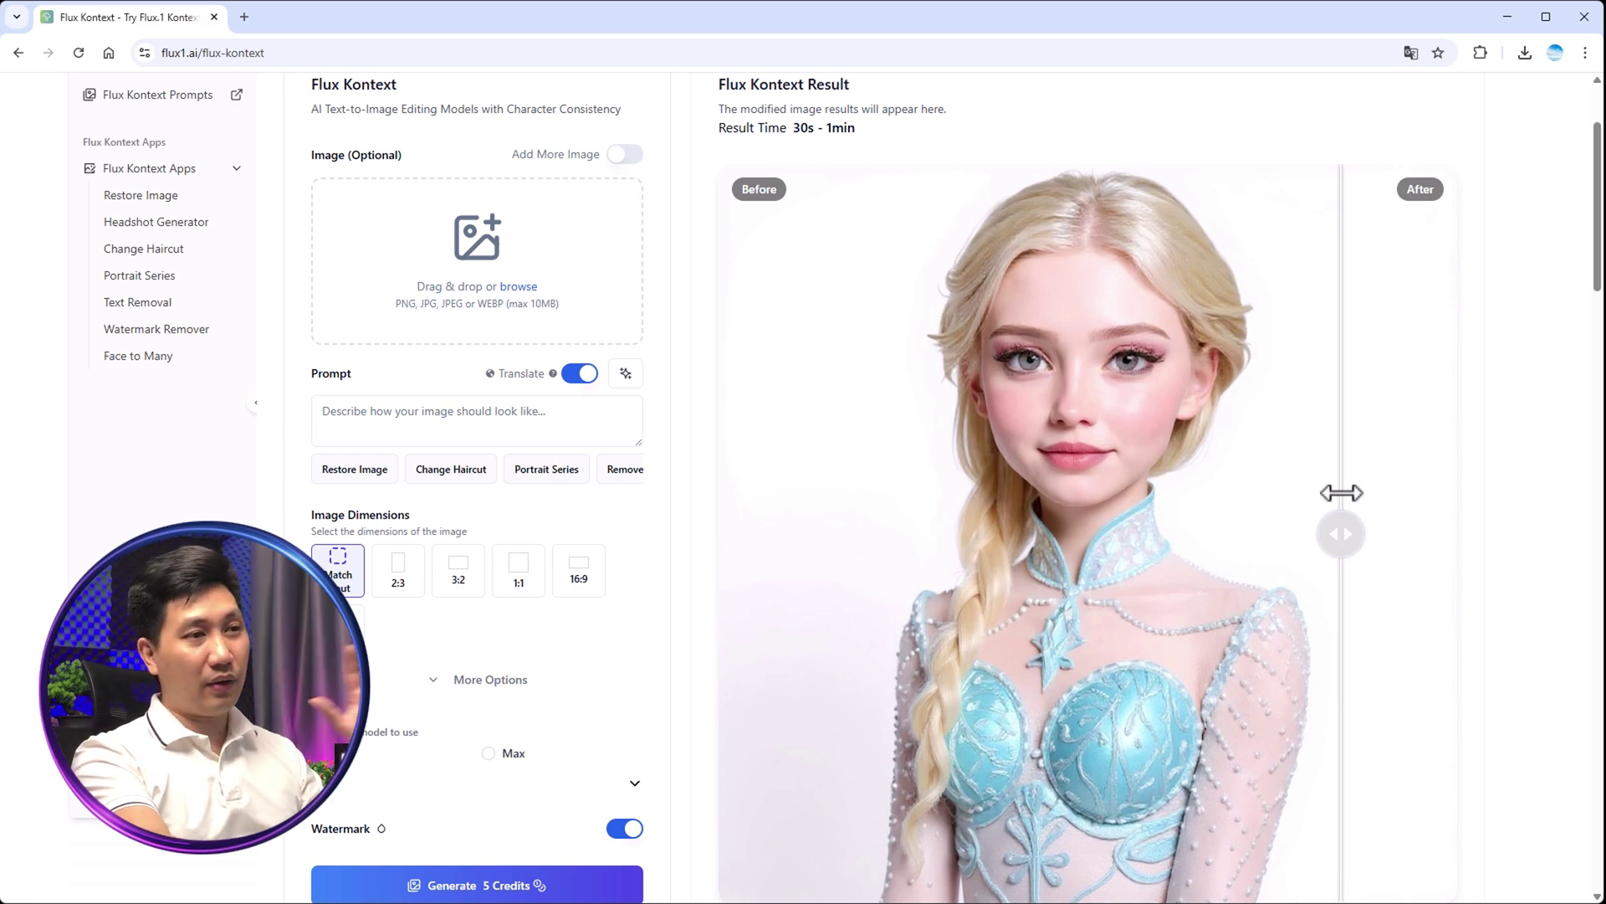
pyautogui.moveTo(1341, 493); pyautogui.dragTo(889, 496)
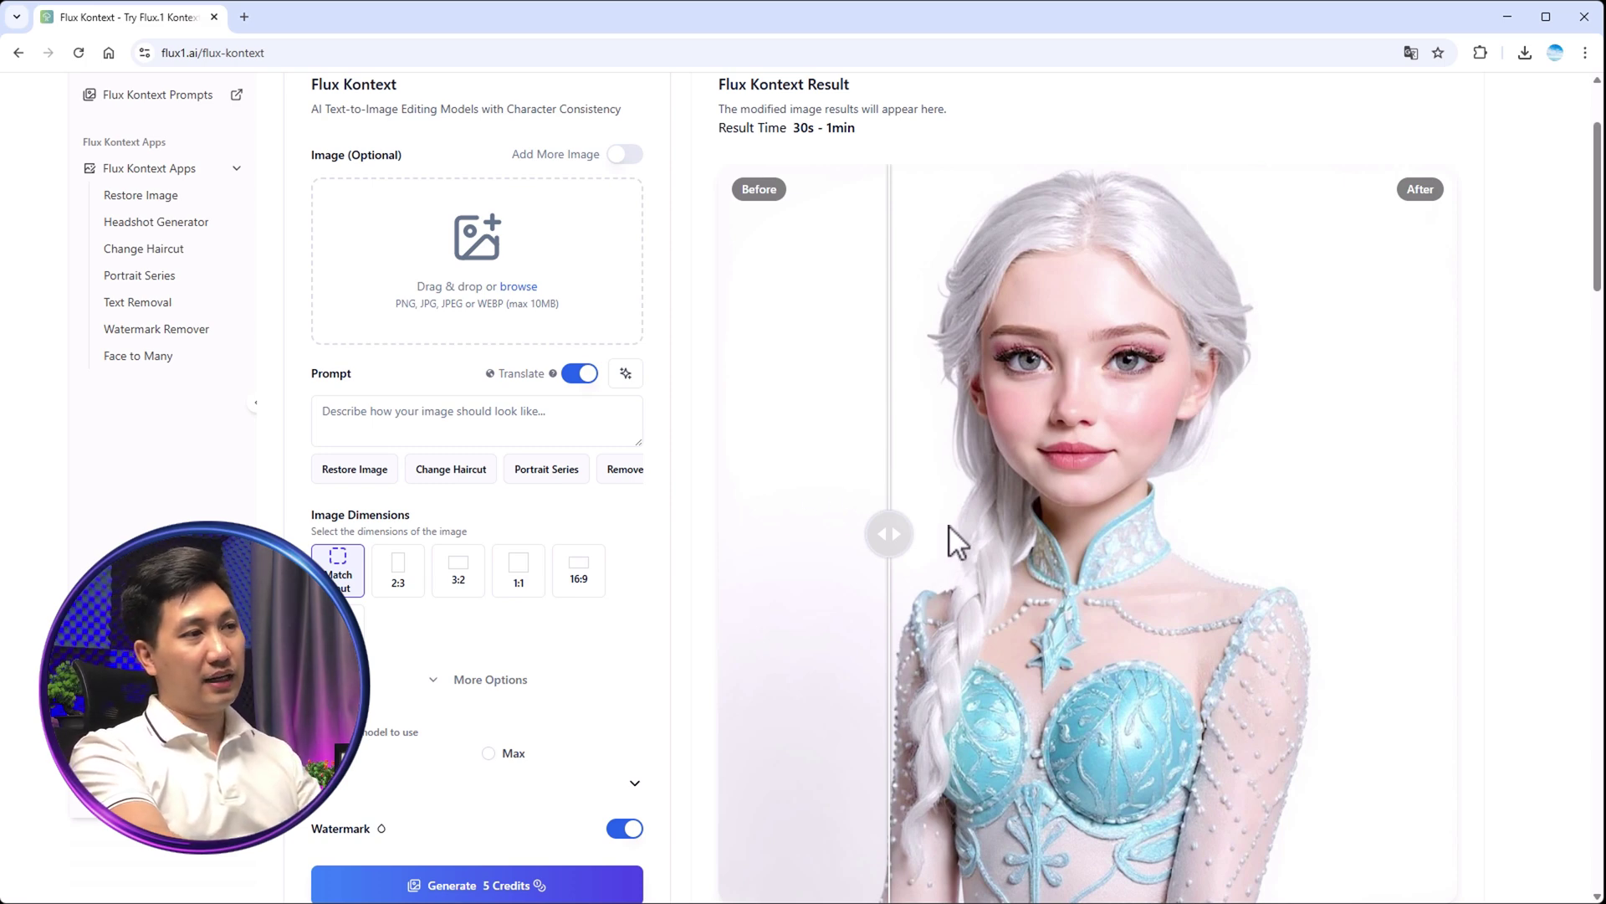
pyautogui.moveTo(897, 512)
pyautogui.mouseDown()
pyautogui.moveTo(949, 541)
pyautogui.moveTo(1125, 566)
pyautogui.moveTo(1214, 611)
pyautogui.moveTo(1258, 612)
pyautogui.mouseUp()
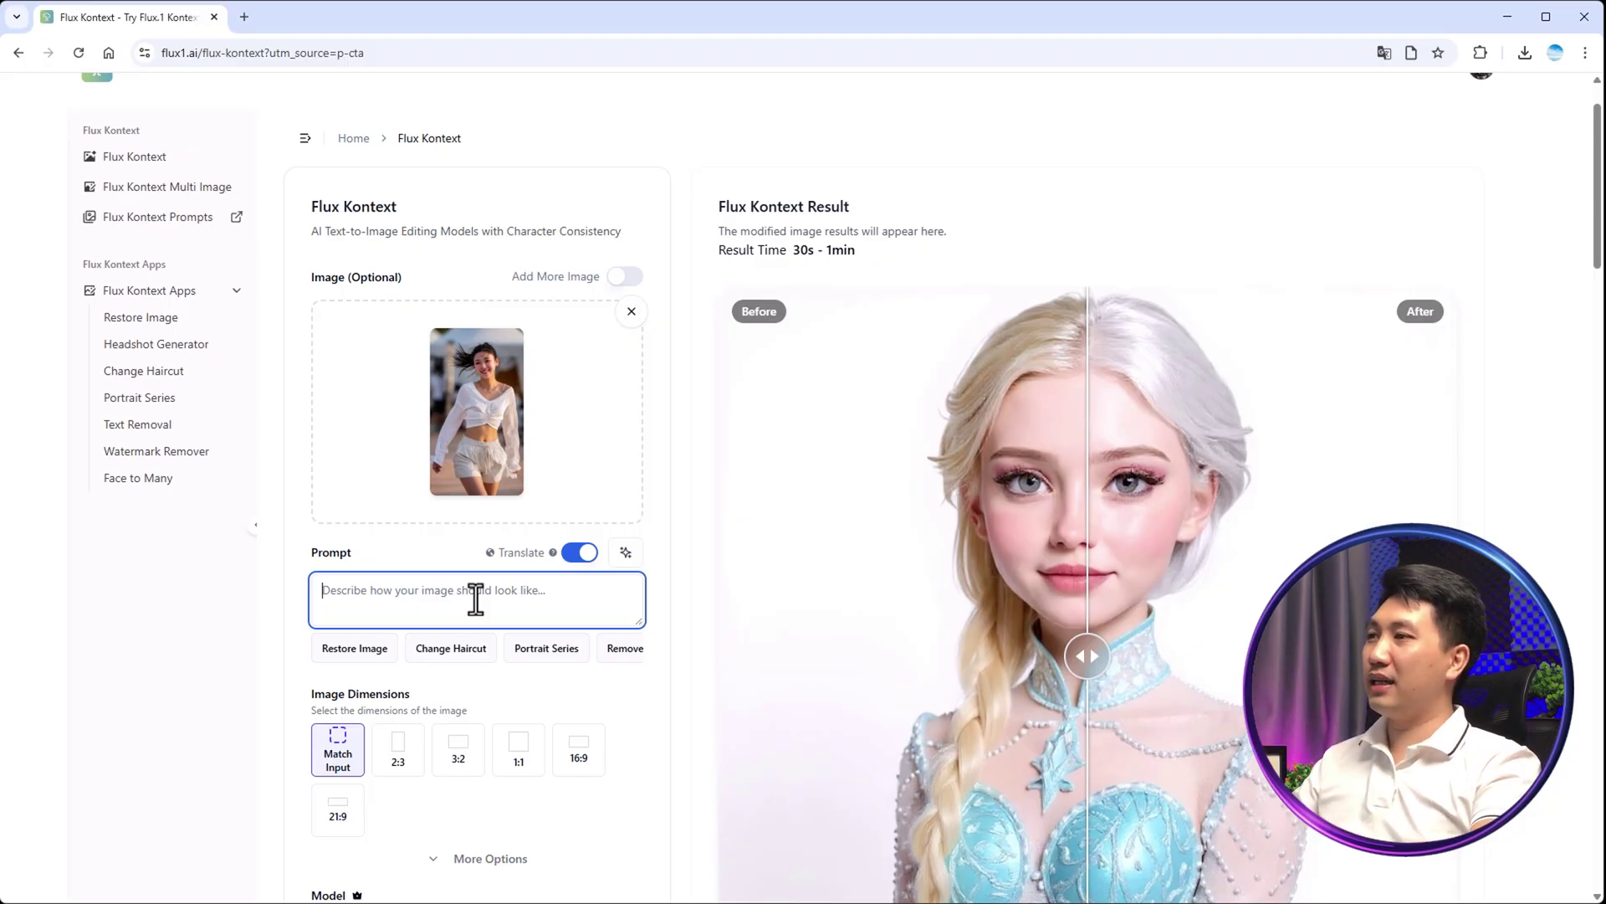
# - Enter the prompt 'change the color of shirt to light pink' and select all of it
pyautogui.write('change the color of shirt to light pink')
pyautogui.moveTo(517, 609)
pyautogui.mouseDown()
pyautogui.moveTo(472, 596)
pyautogui.moveTo(249, 613)
pyautogui.mouseUp()
pyautogui.click(410, 604)
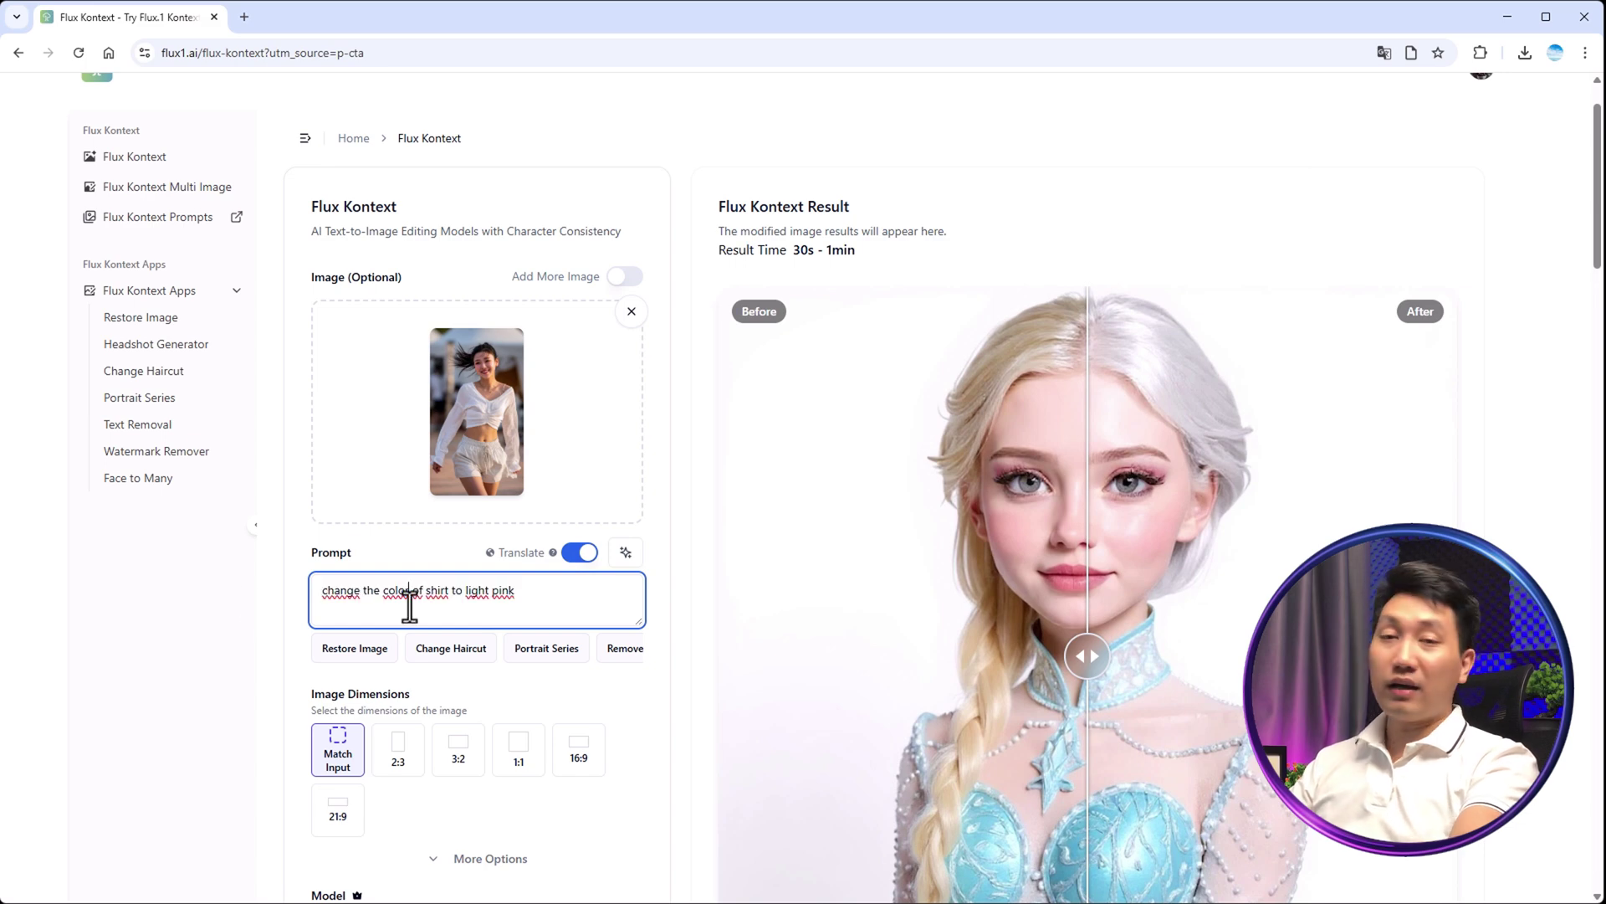
pyautogui.hotkey('ctrl', 'a')
pyautogui.hotkey('ctrl', 'c')
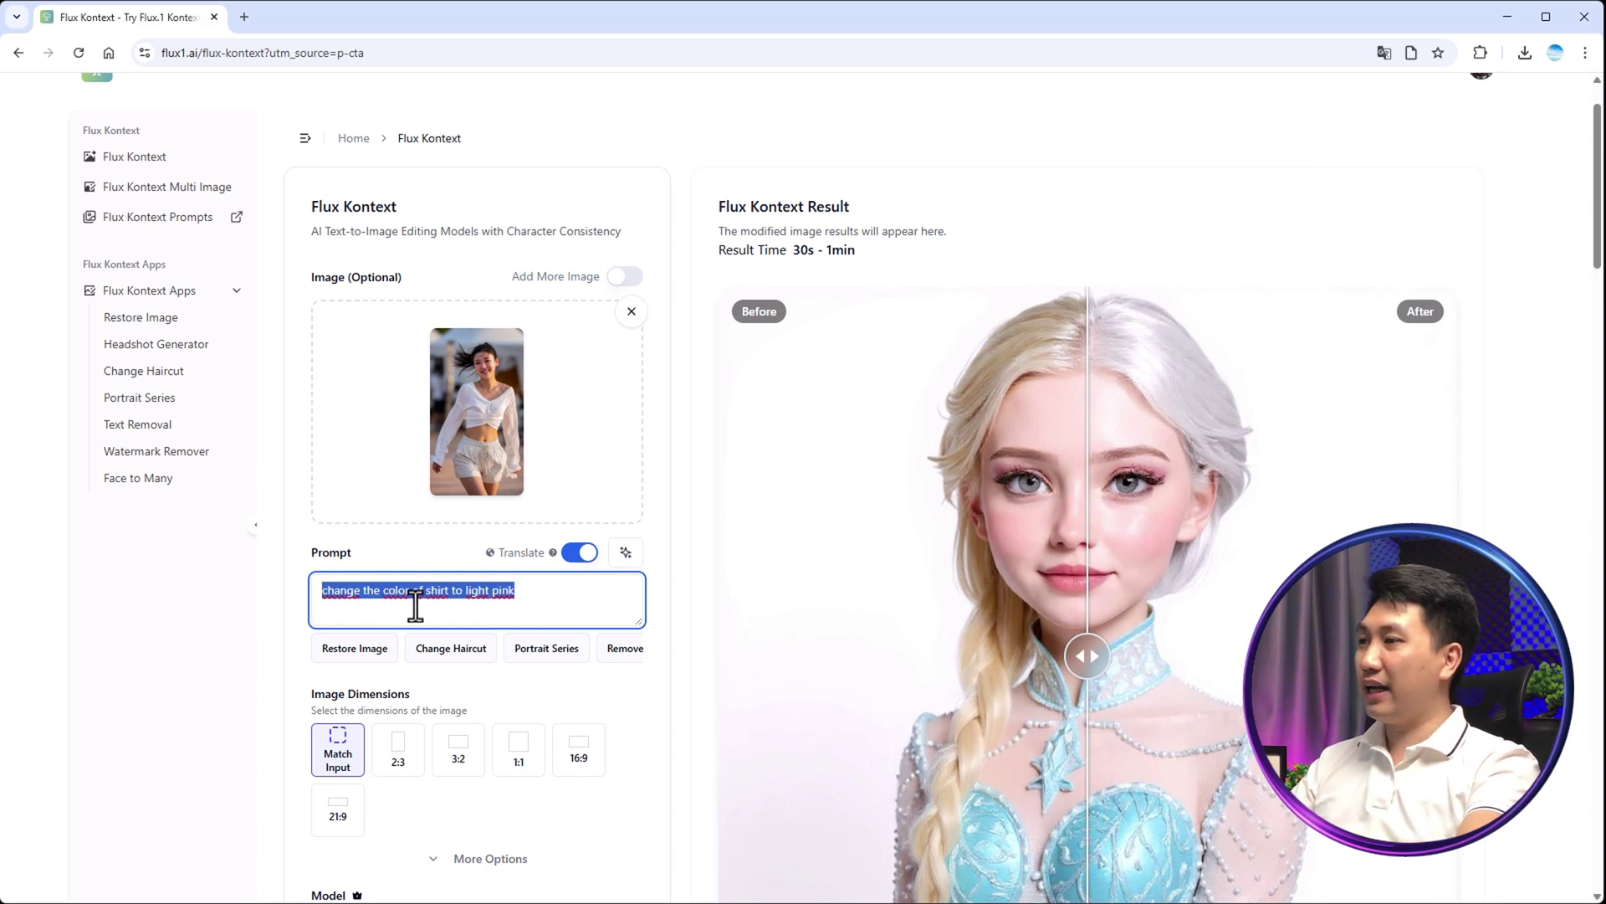
# - Paste the shirt prompt into Google Translate and select the Vietnamese 'đổi màu áo thành màu hồng nhạt'
pyautogui.click(245, 17)
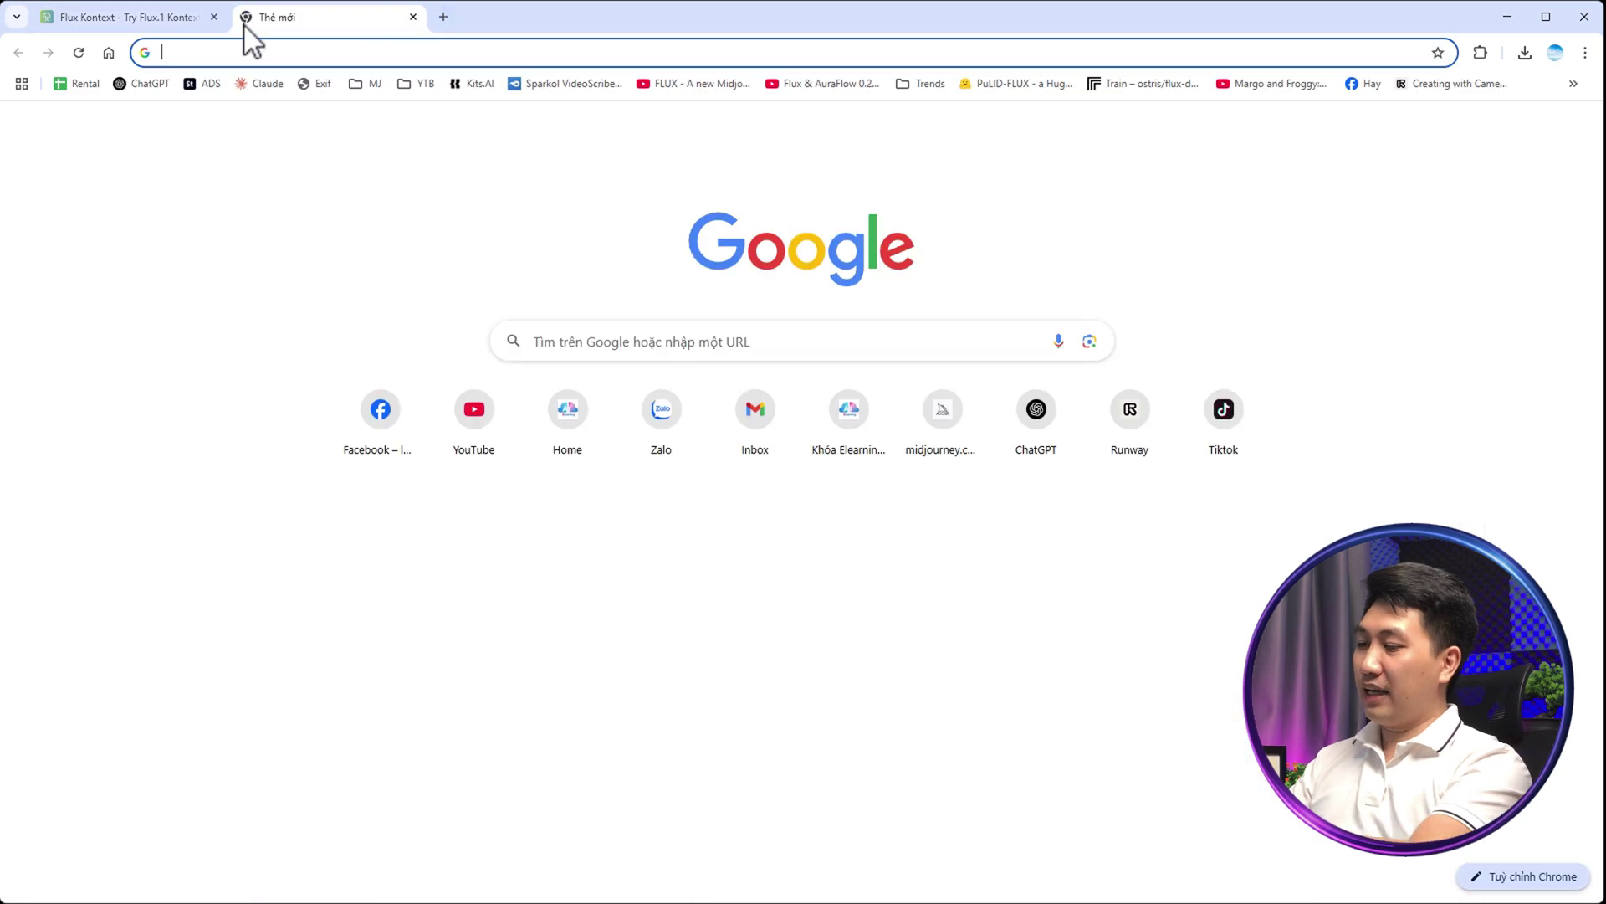
pyautogui.write('tra')
pyautogui.press('Return')
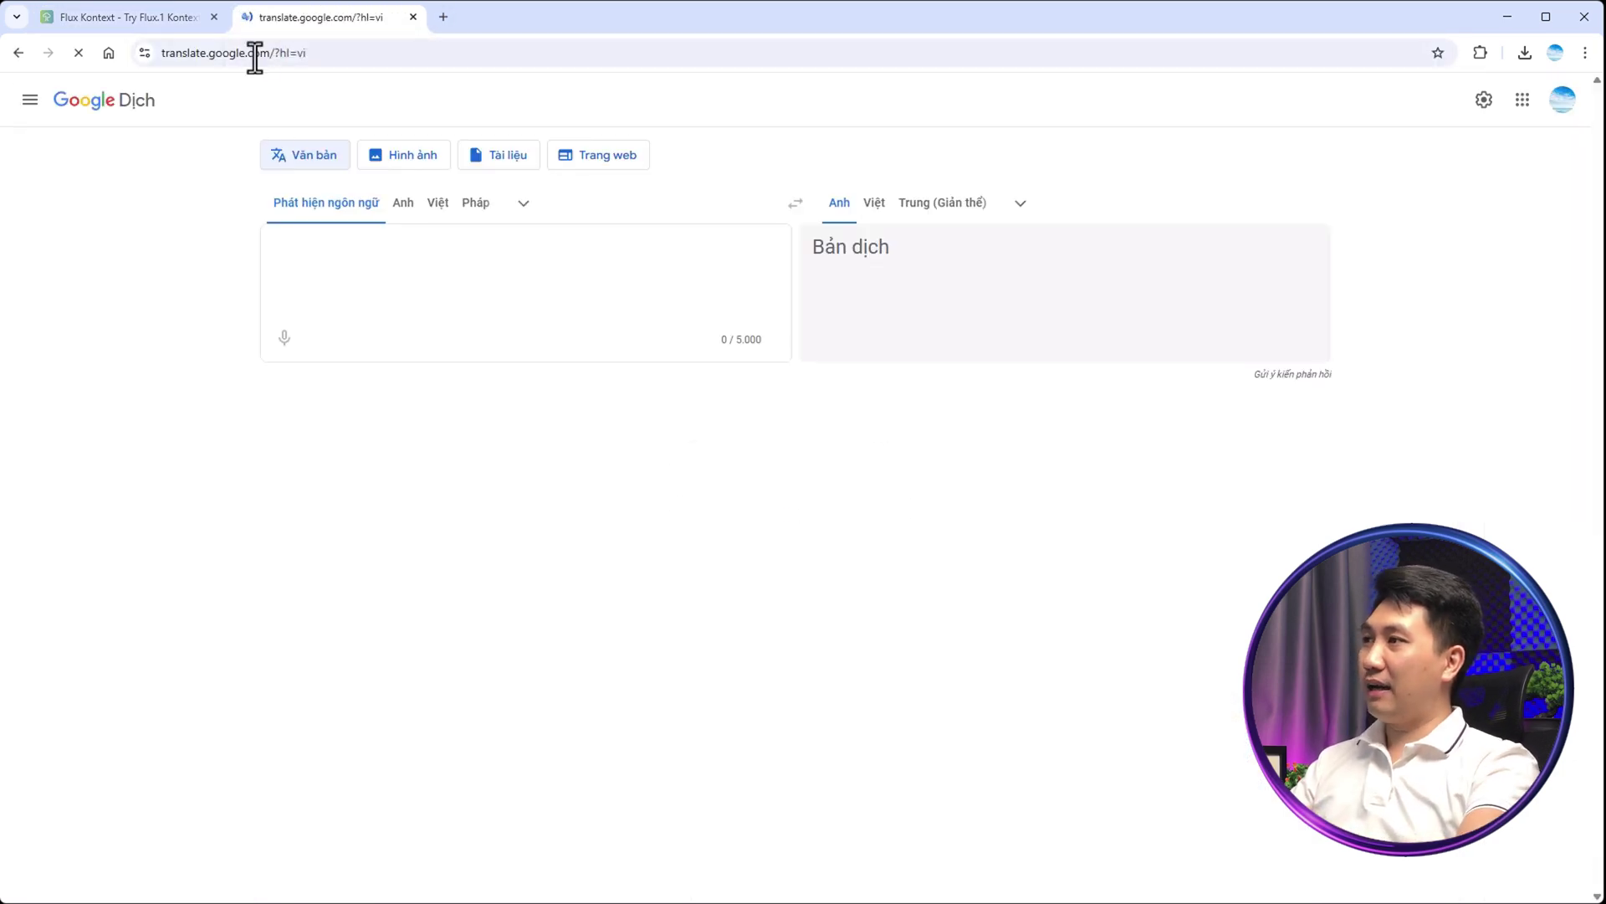
pyautogui.hotkey('ctrl', 'v')
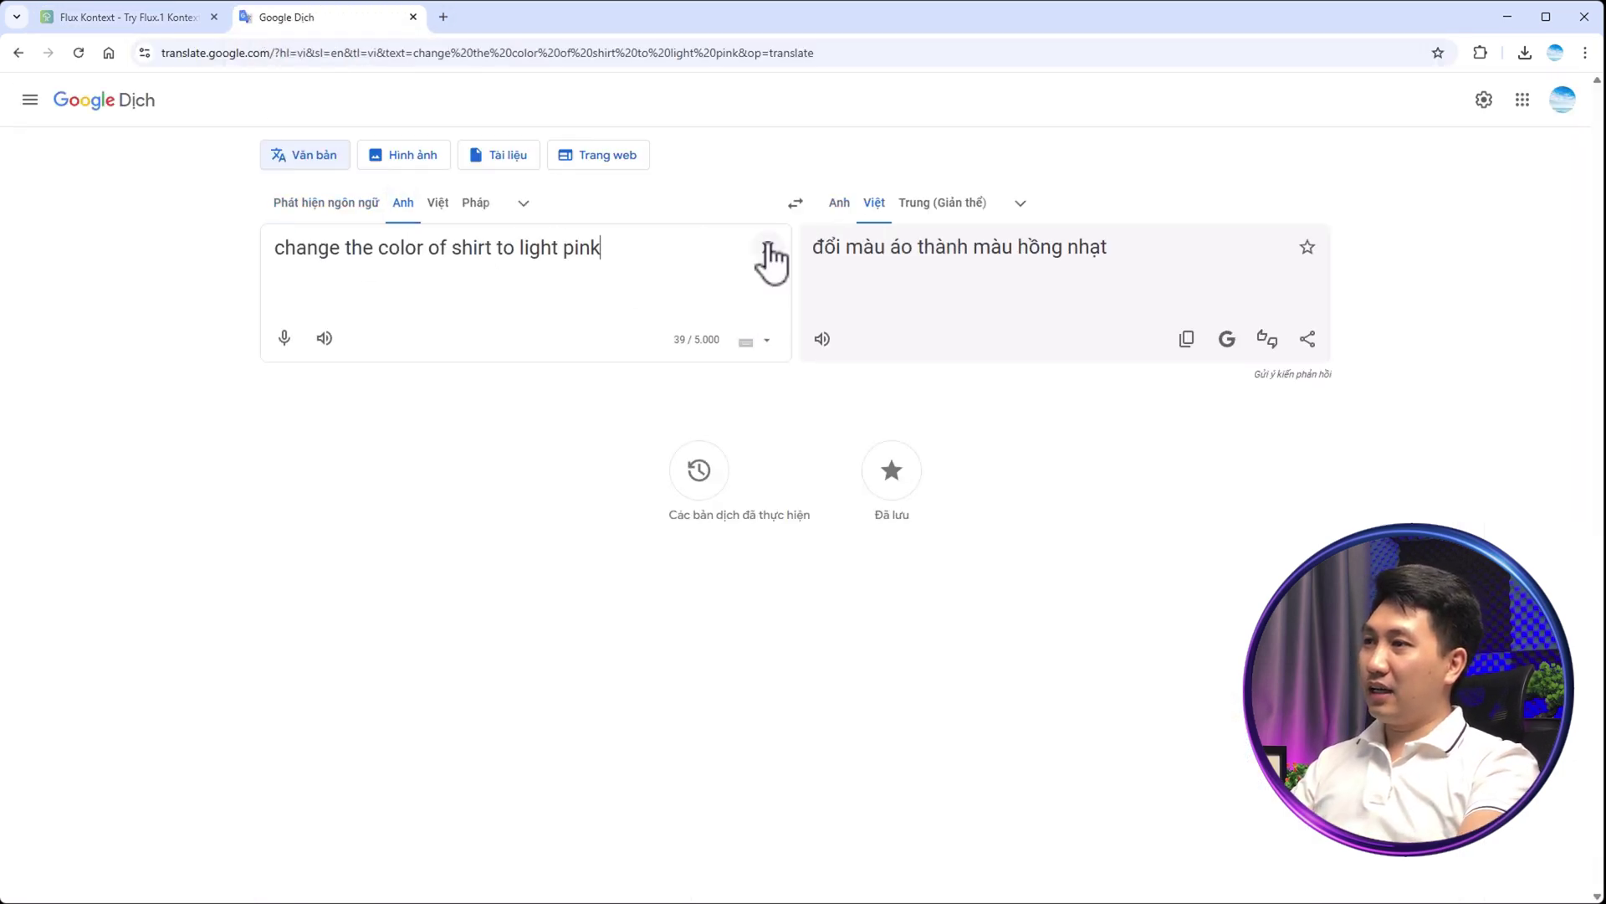
pyautogui.moveTo(1140, 261); pyautogui.dragTo(764, 268)
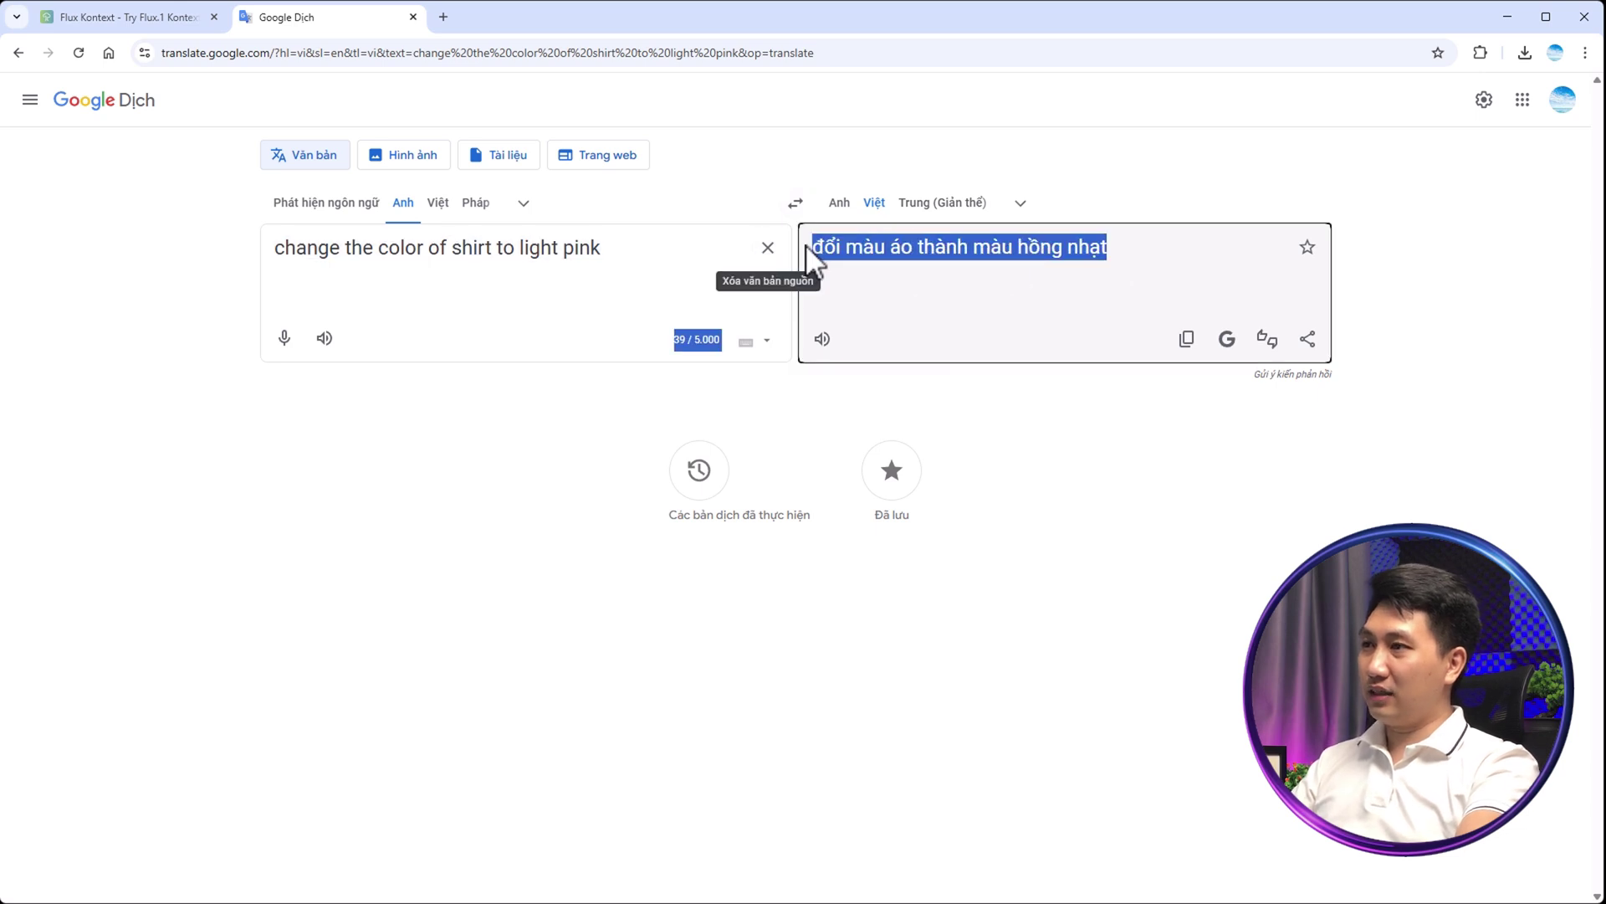
# - Back in Flux Kontext, set the output dimensions to Match Input
pyautogui.click(215, 18)
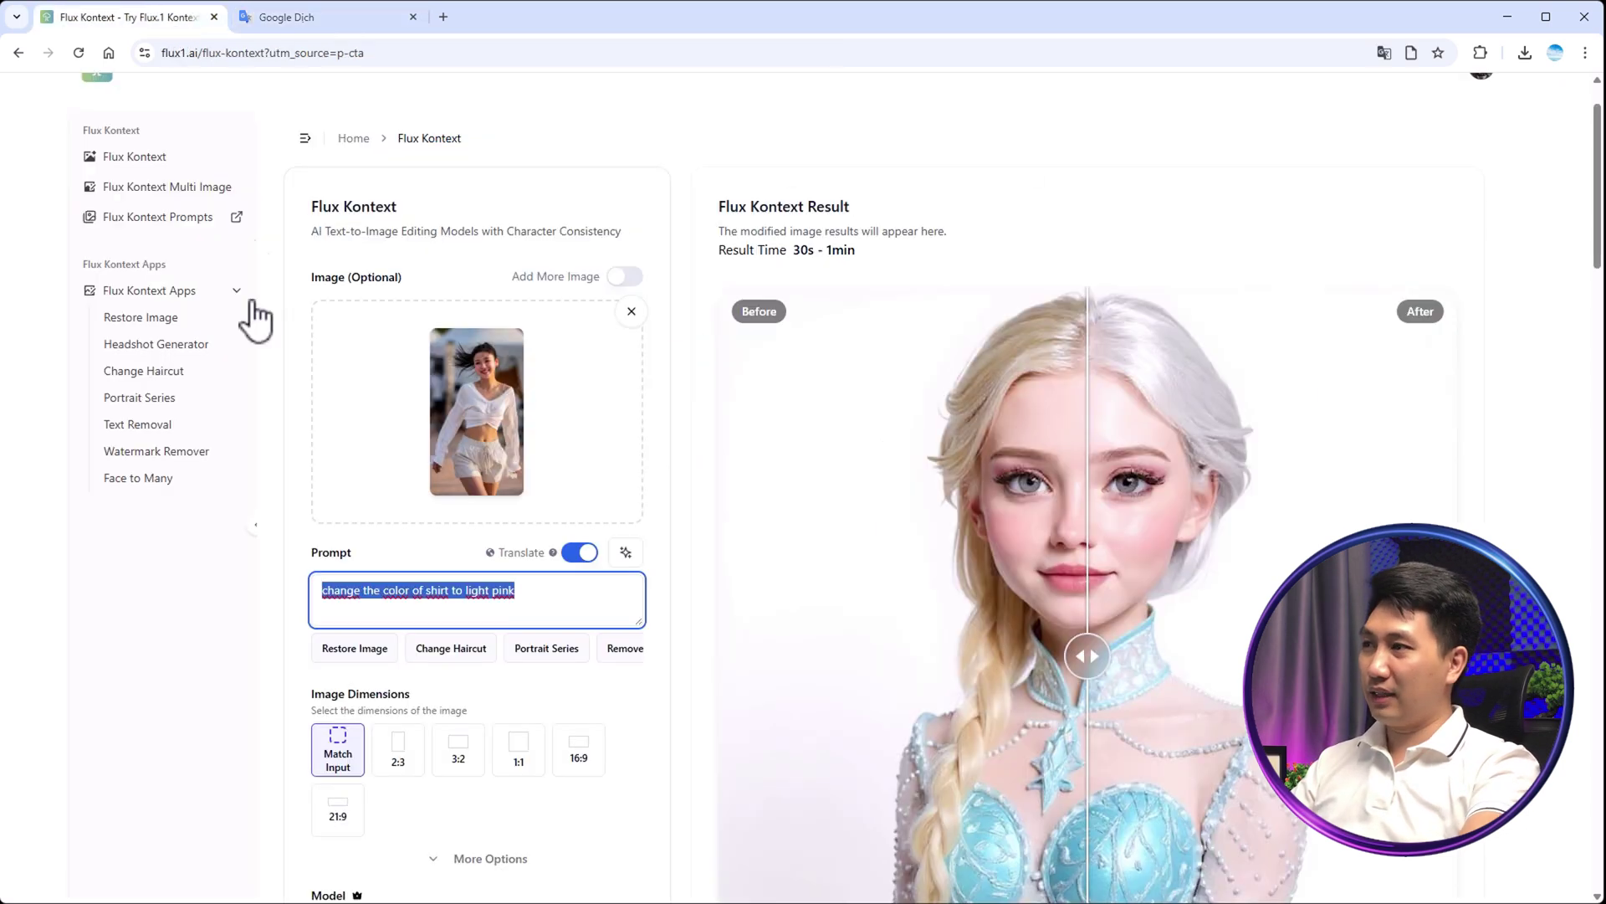
pyautogui.click(412, 16)
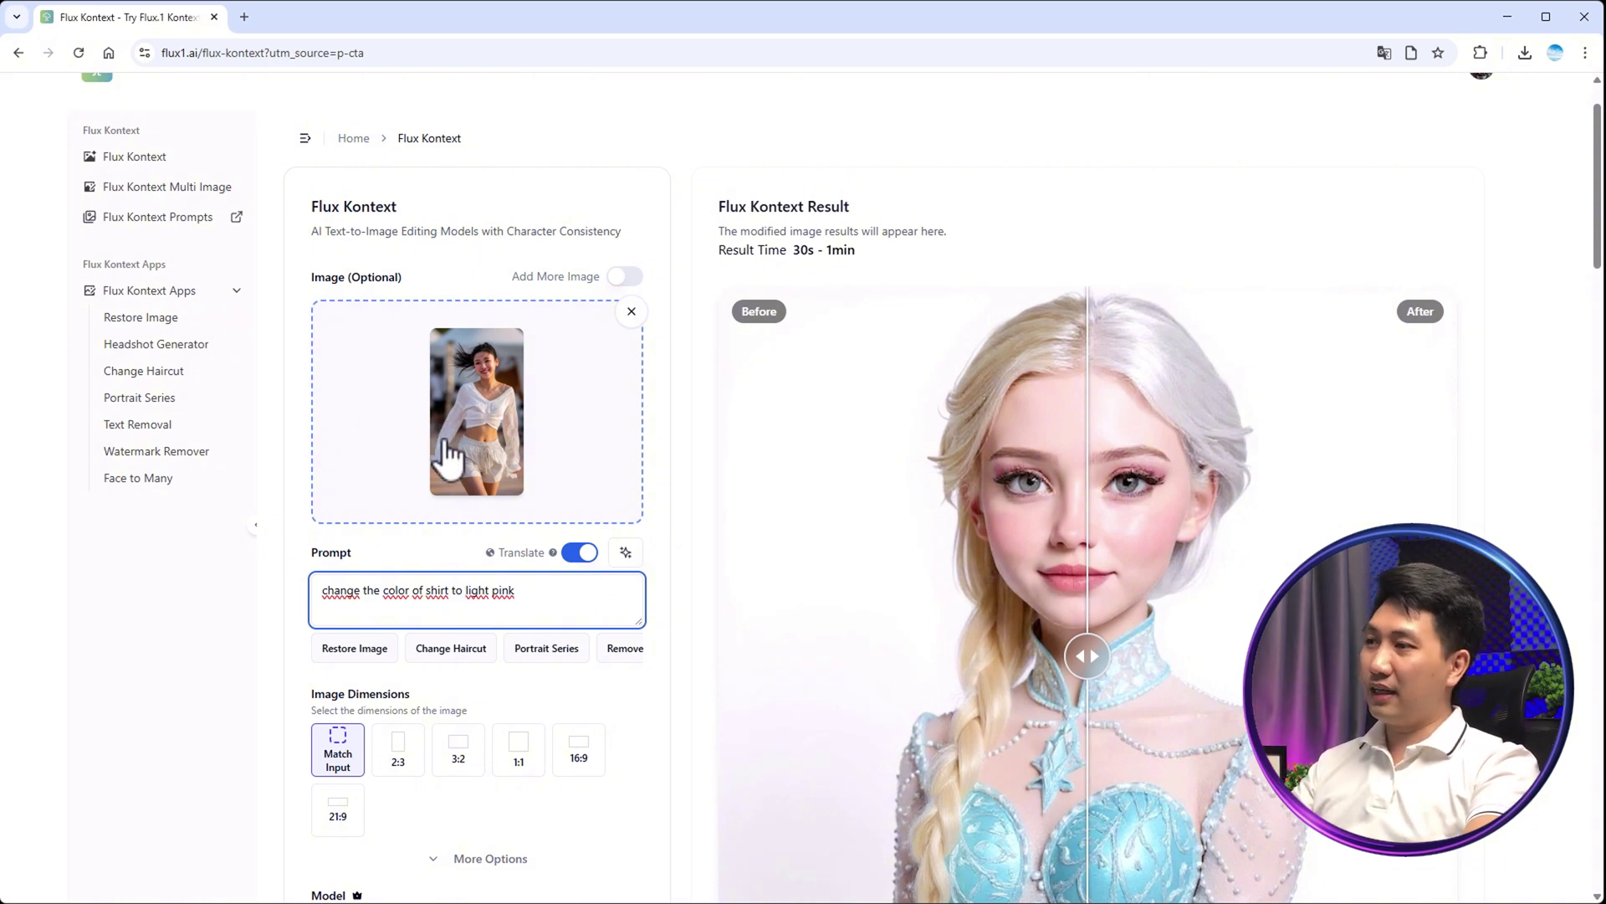
pyautogui.scroll(-3, 491, 477)
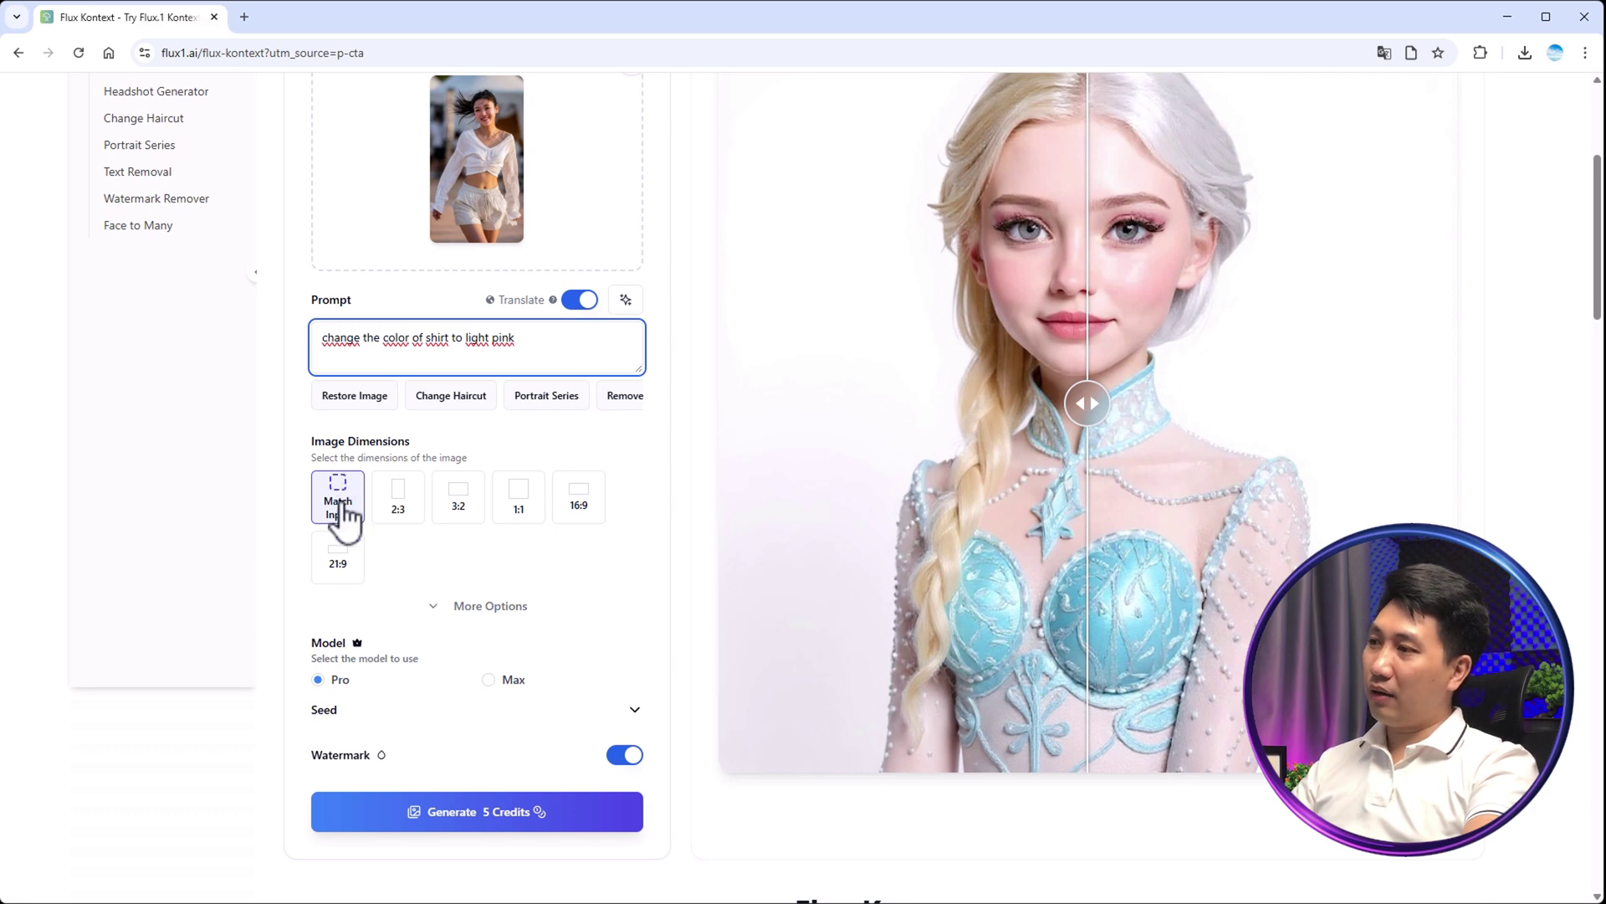
pyautogui.scroll(1, 343, 518)
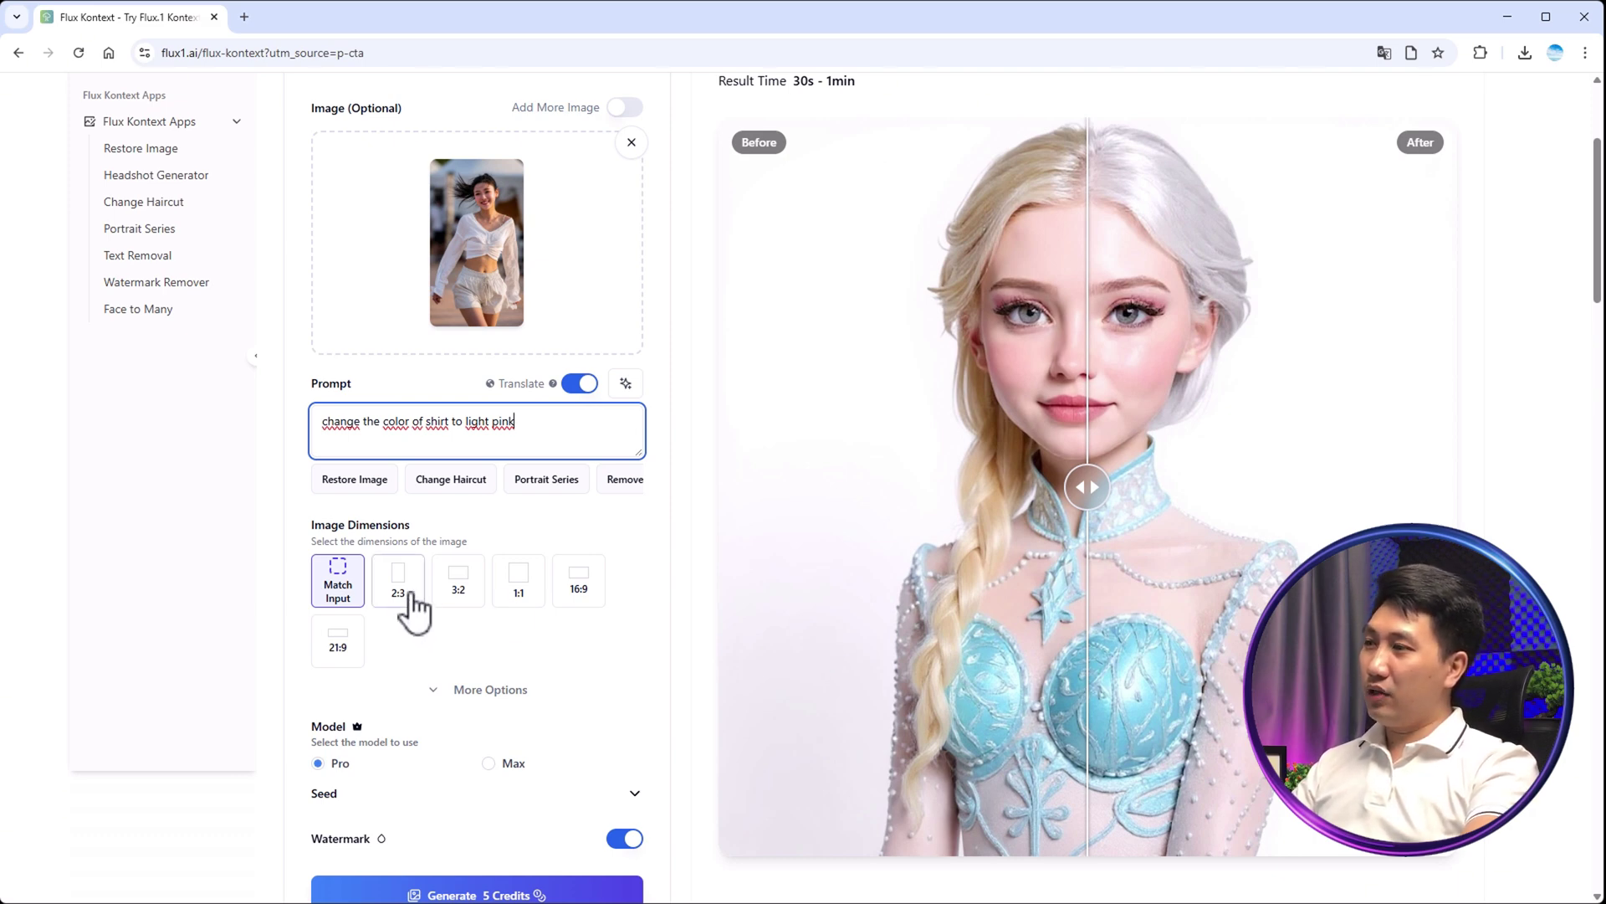
pyautogui.click(515, 588)
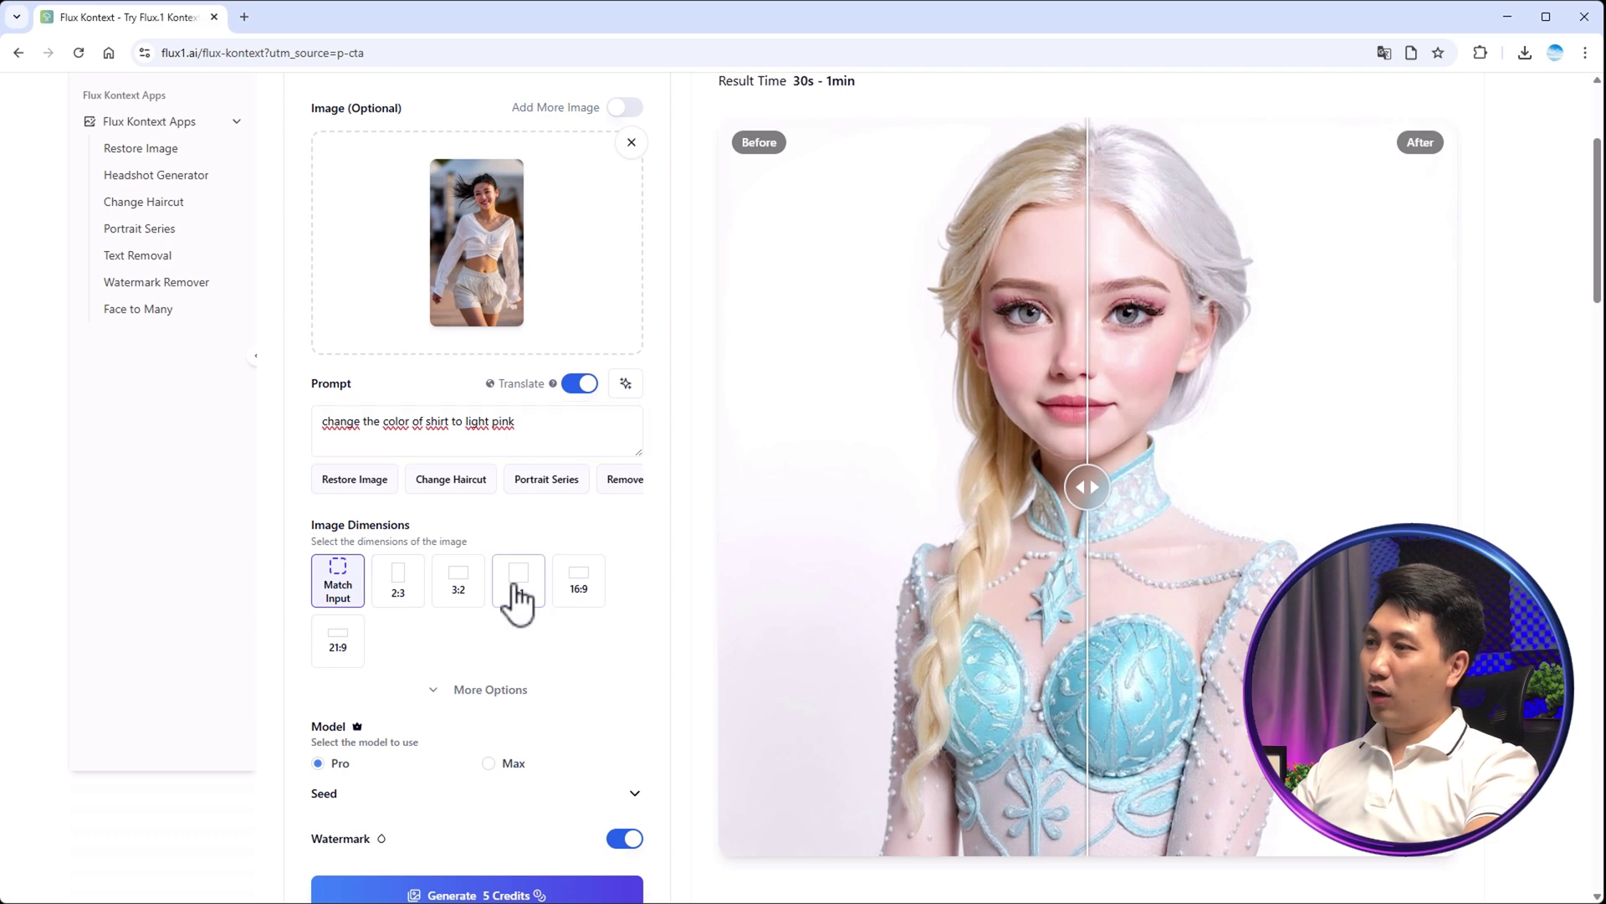
pyautogui.click(344, 590)
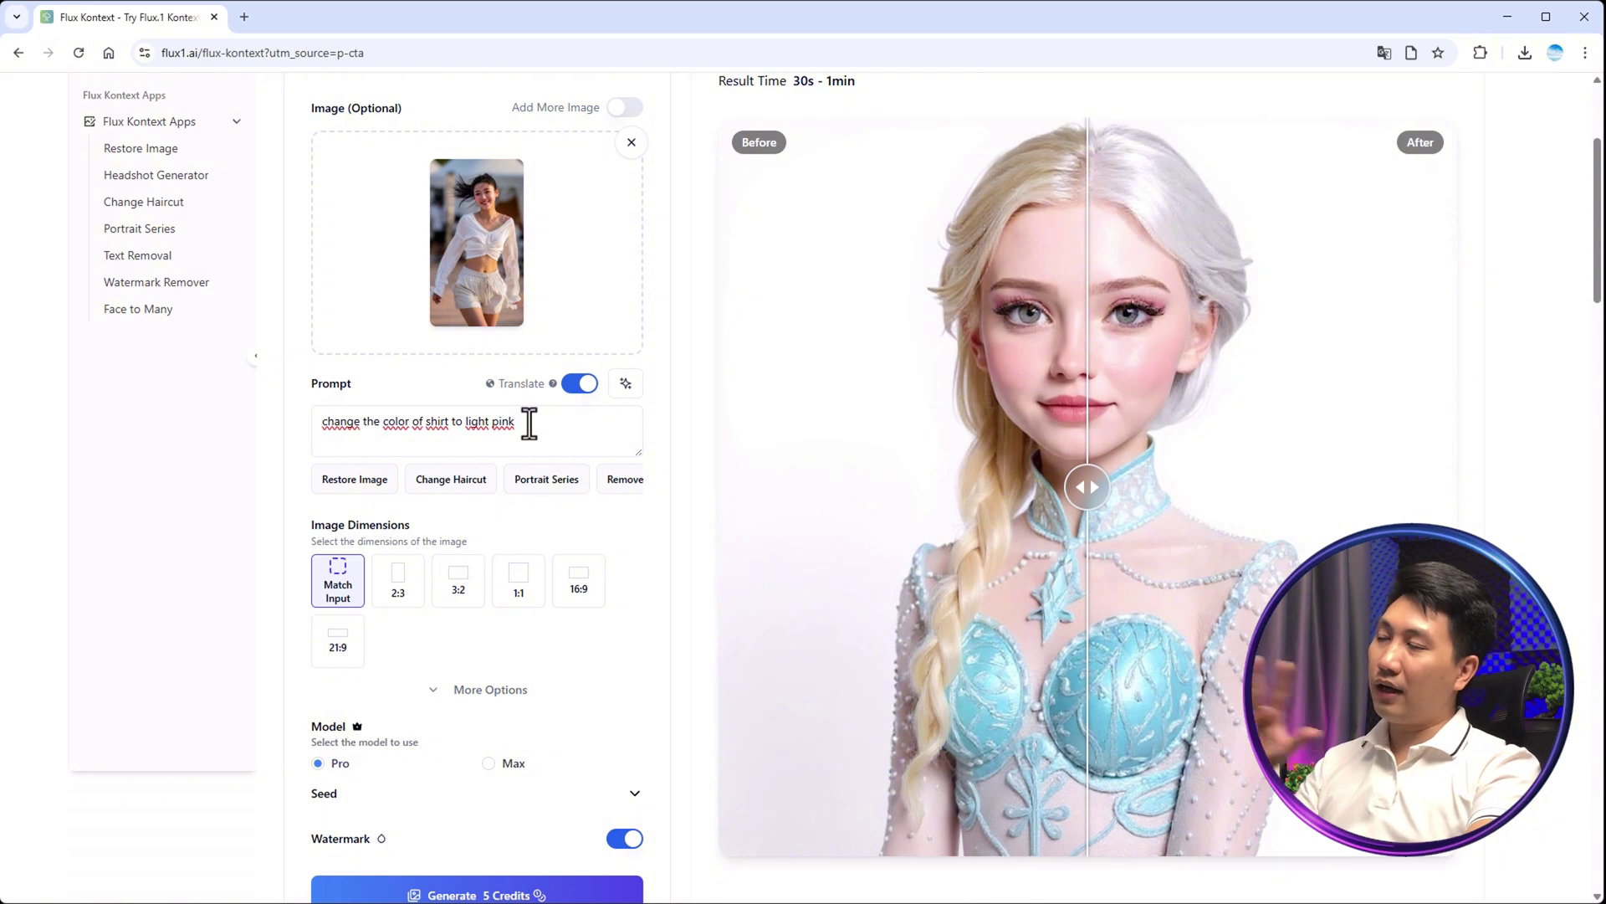
pyautogui.scroll(-1, 529, 423)
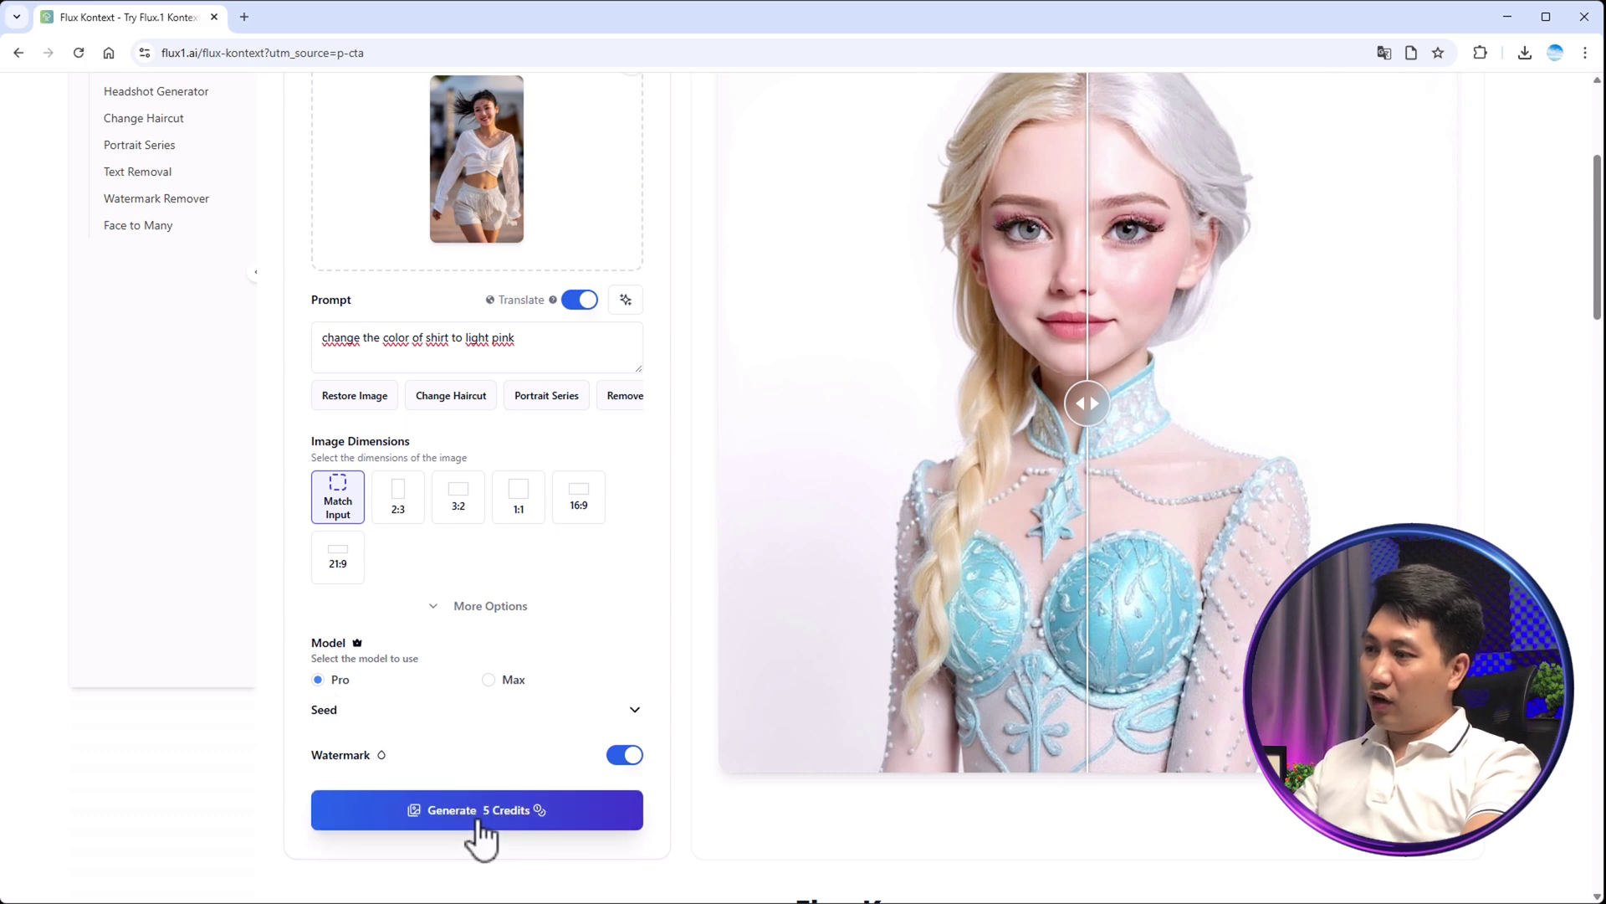
# - Keep the Pro model and dismiss the watermark upgrade notice, leaving the watermark on
pyautogui.click(513, 681)
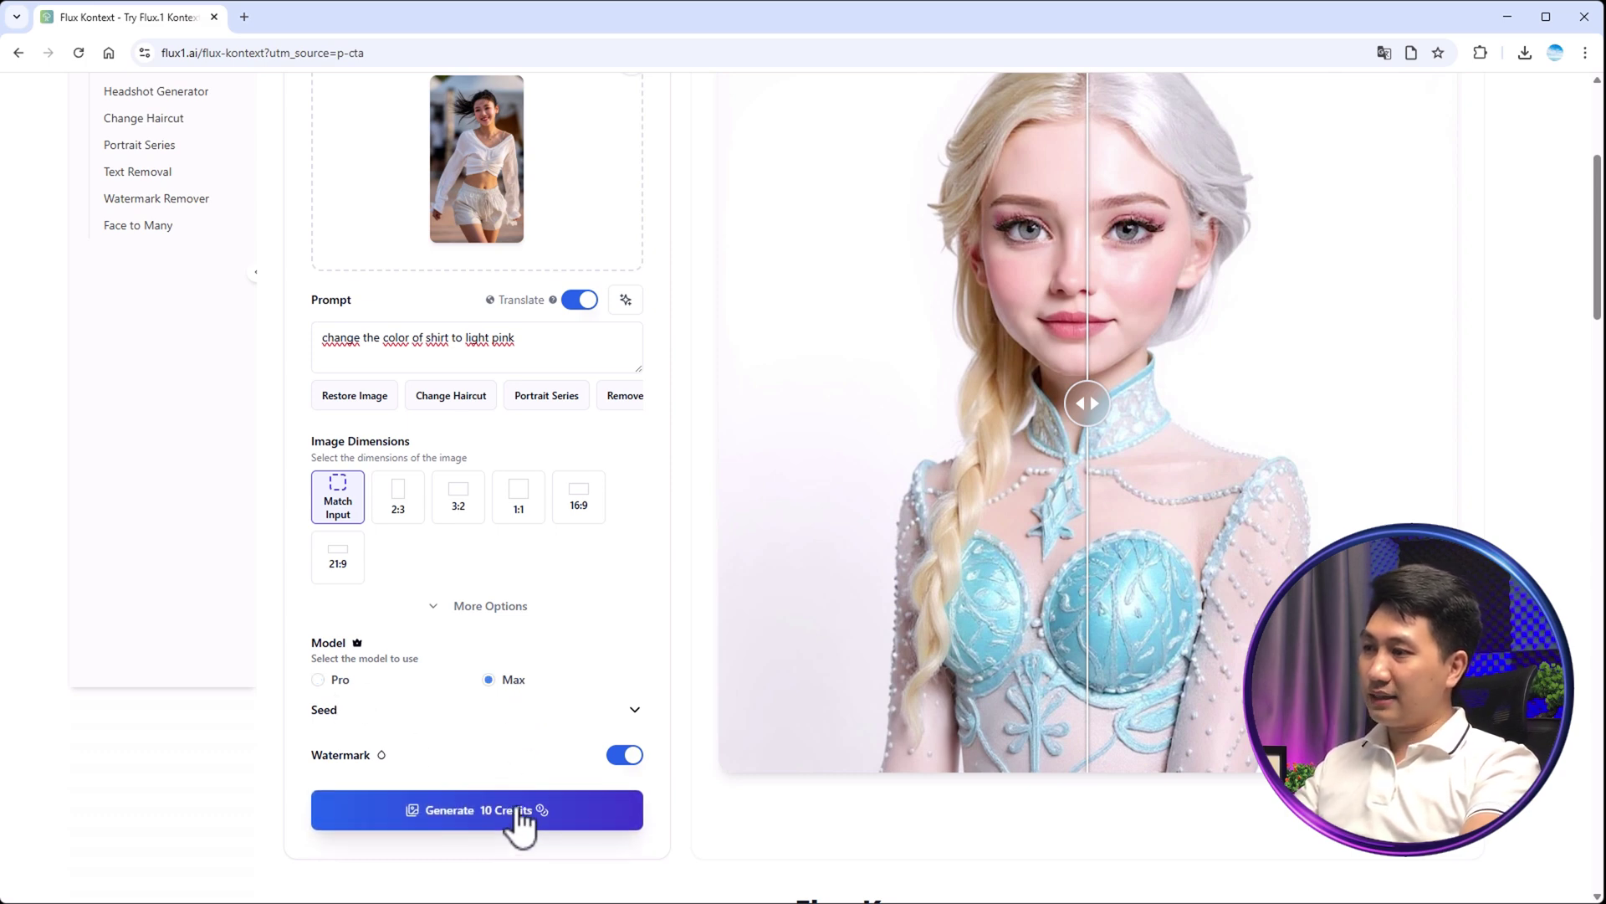
pyautogui.click(338, 682)
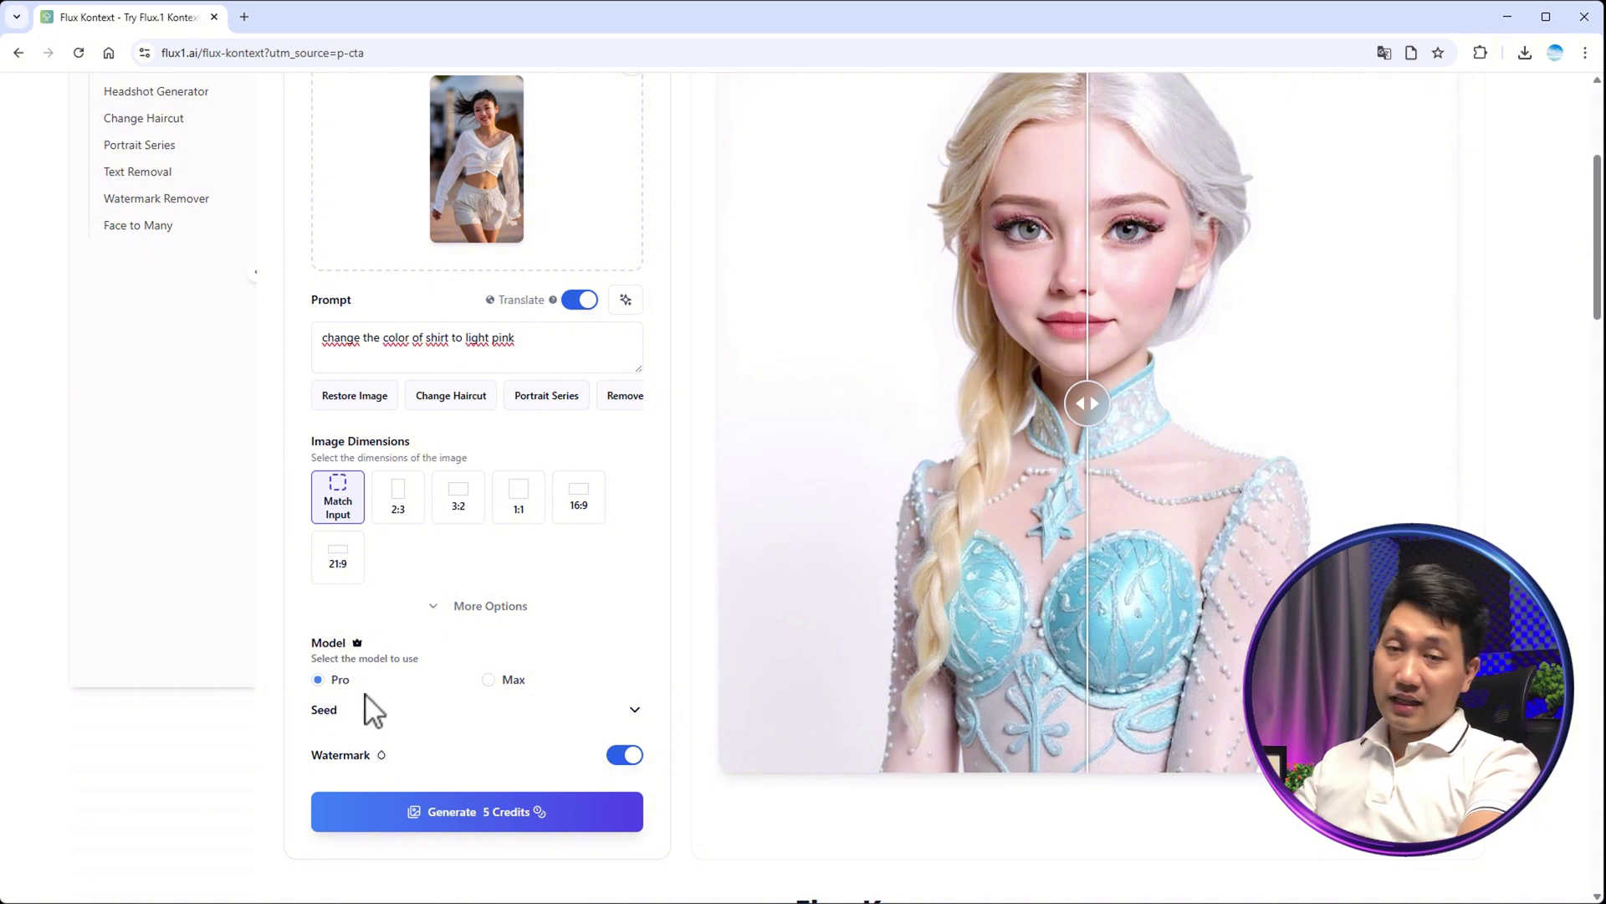
pyautogui.click(628, 758)
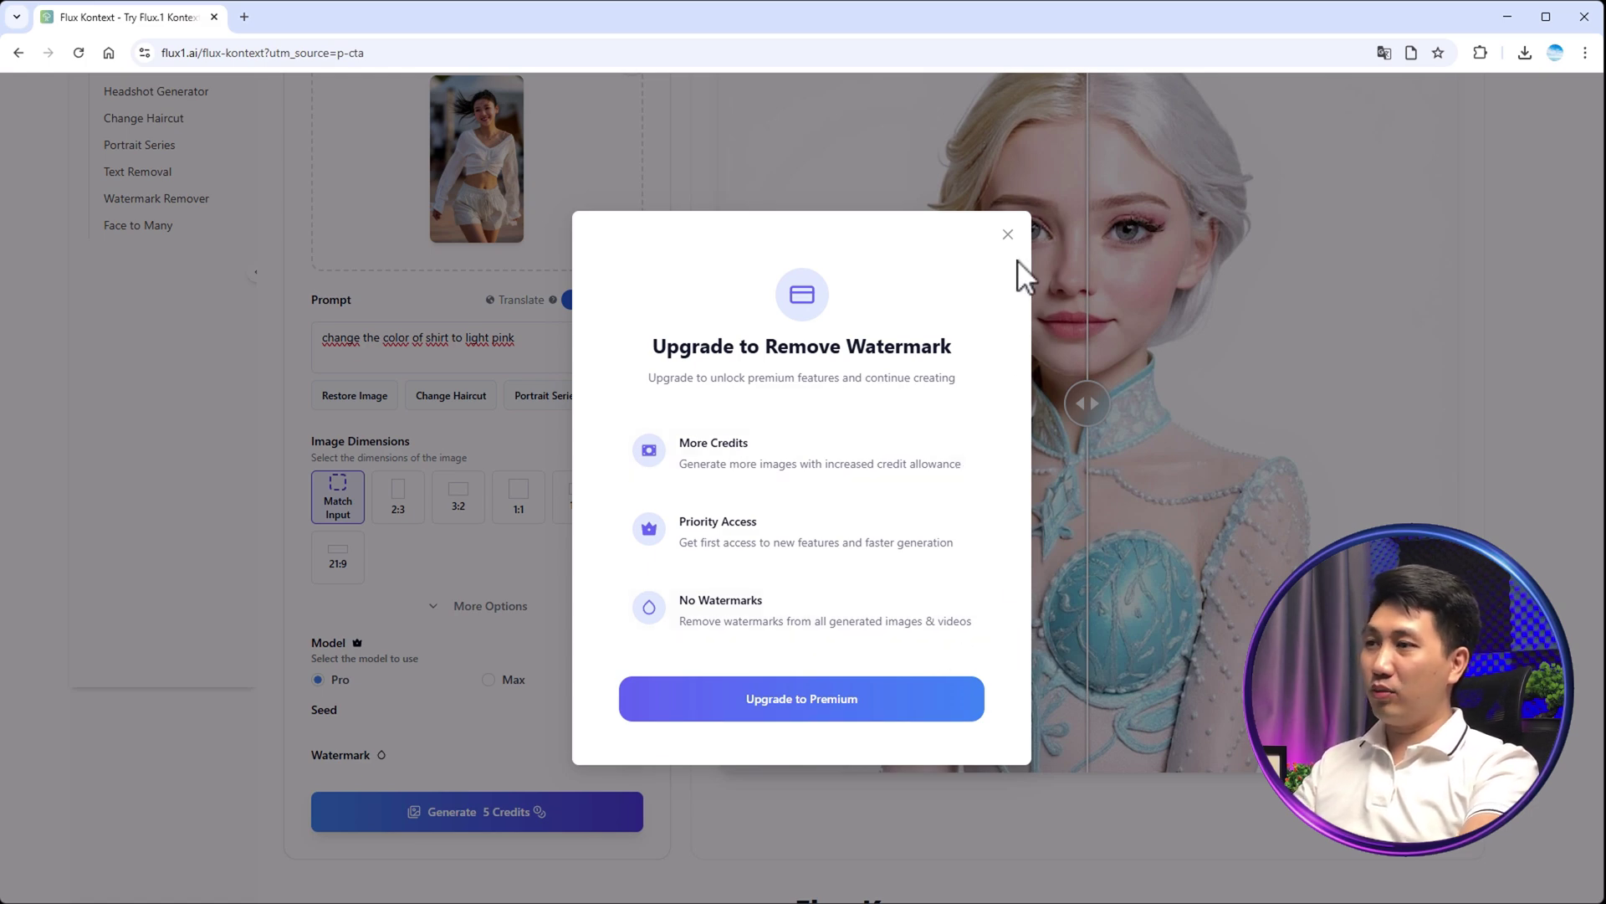
pyautogui.click(1008, 234)
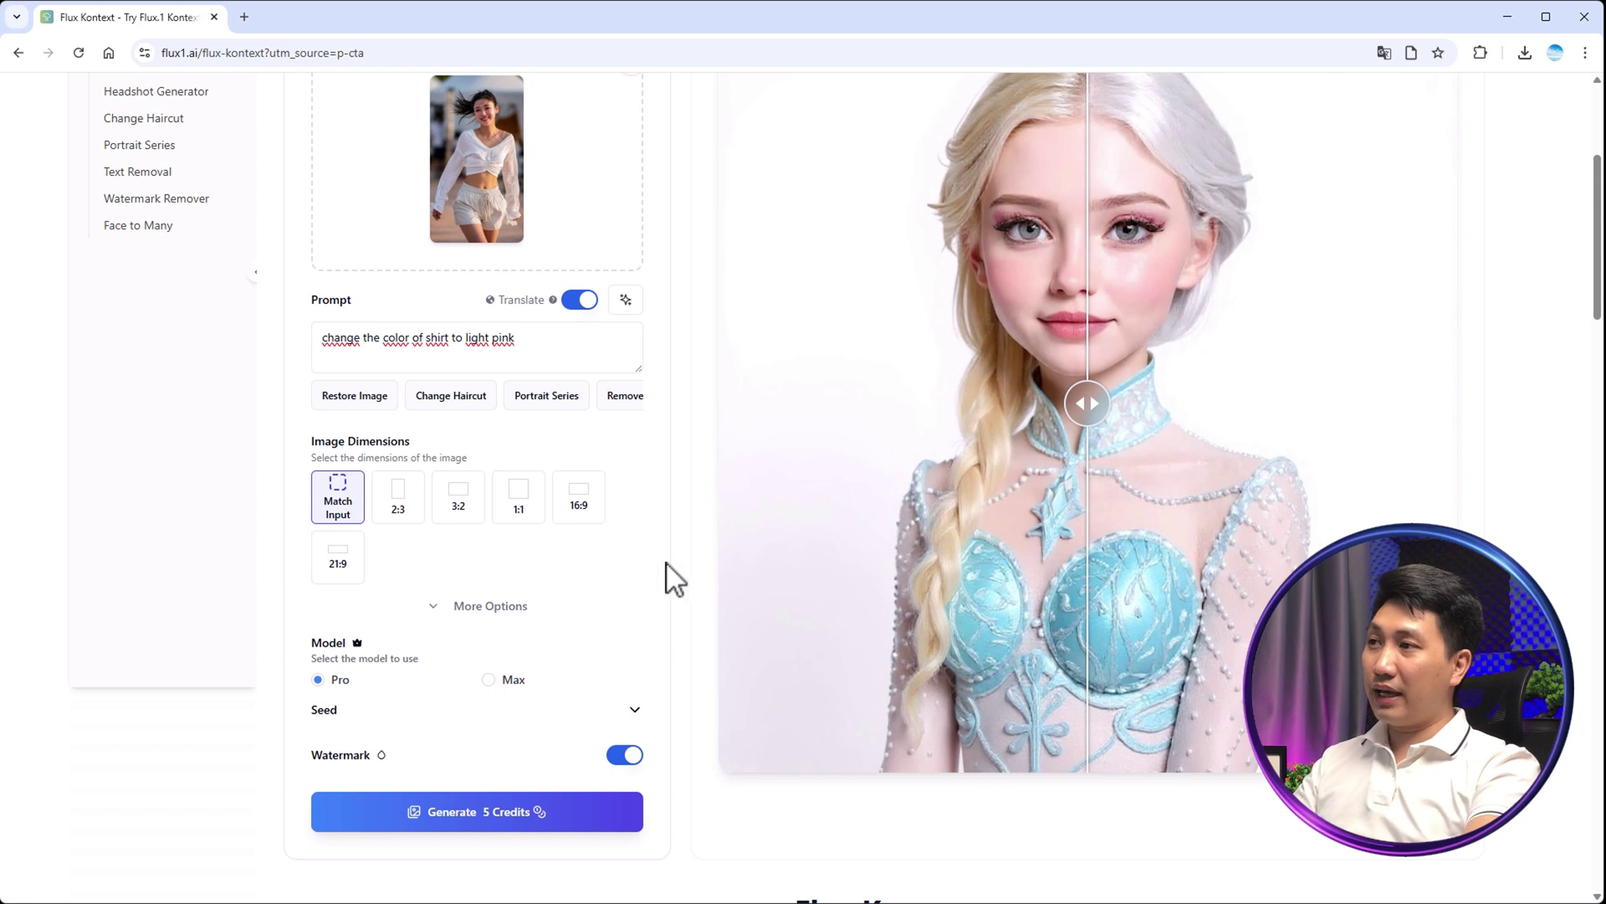
pyautogui.scroll(2, 669, 576)
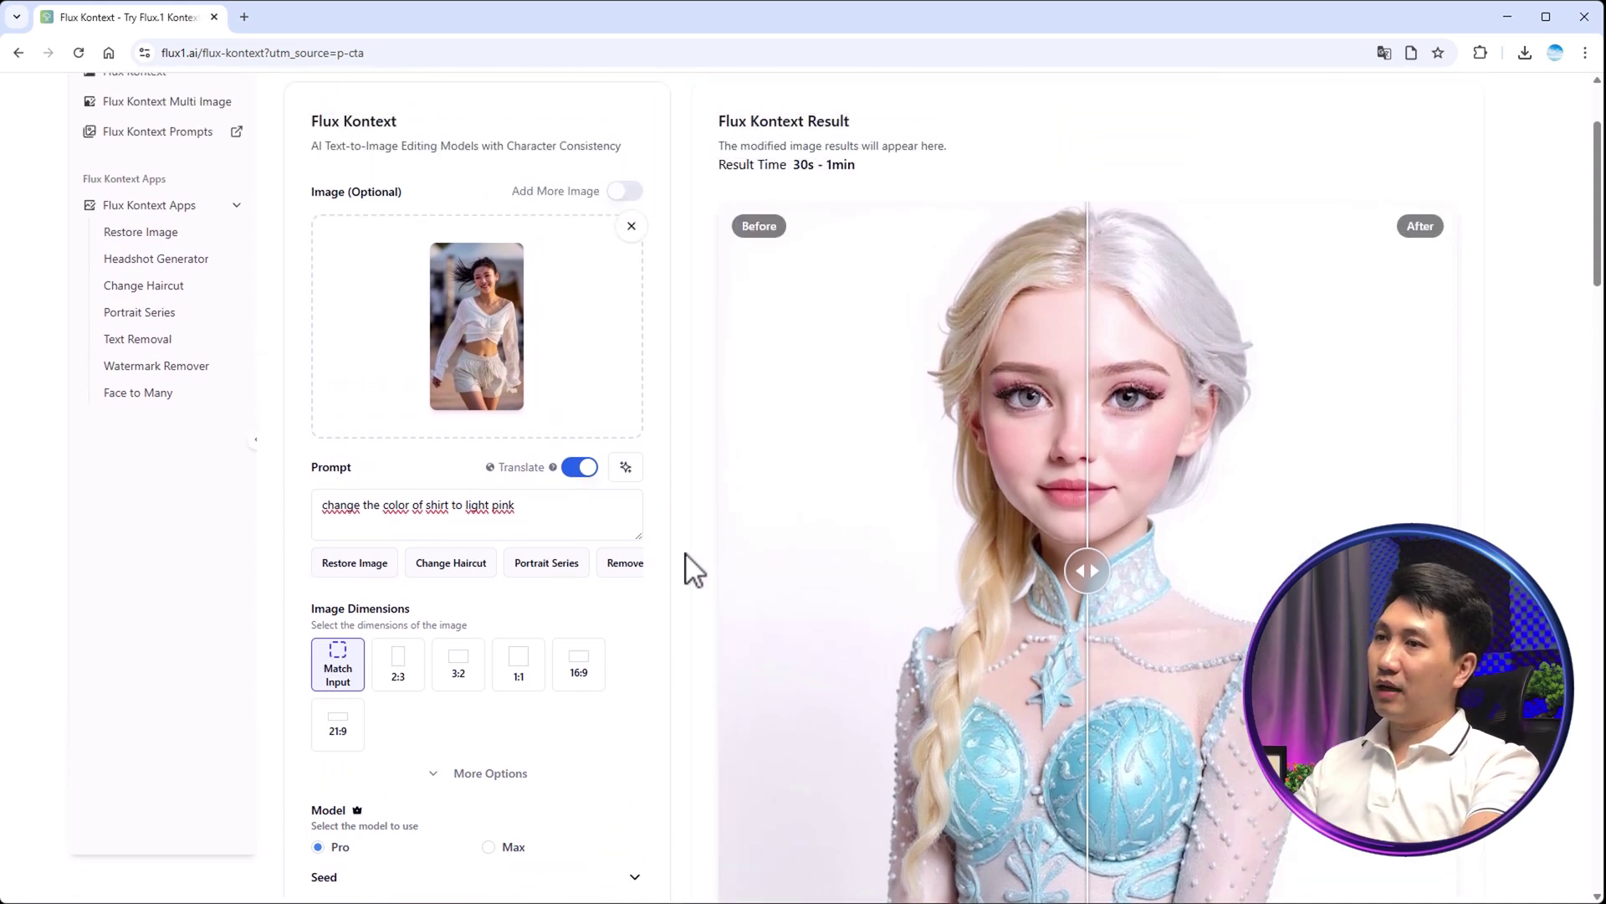
pyautogui.scroll(-1, 694, 571)
pyautogui.scroll(-1, 692, 569)
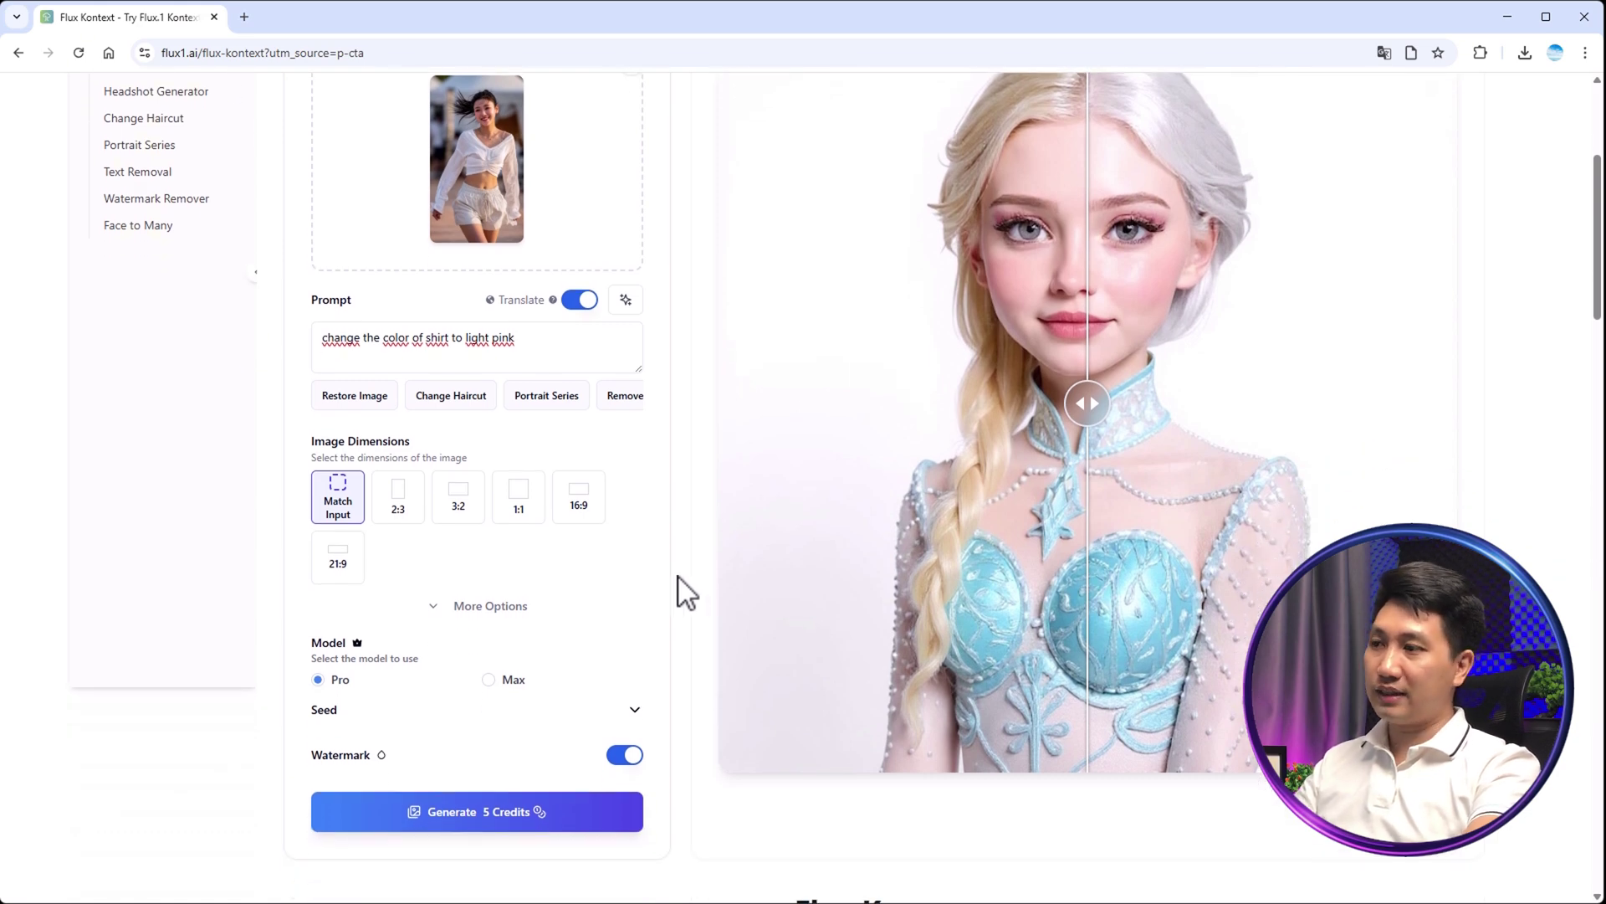
# - Generate the light pink shirt edit for 5 credits and view the result
pyautogui.click(529, 828)
pyautogui.scroll(1, 809, 625)
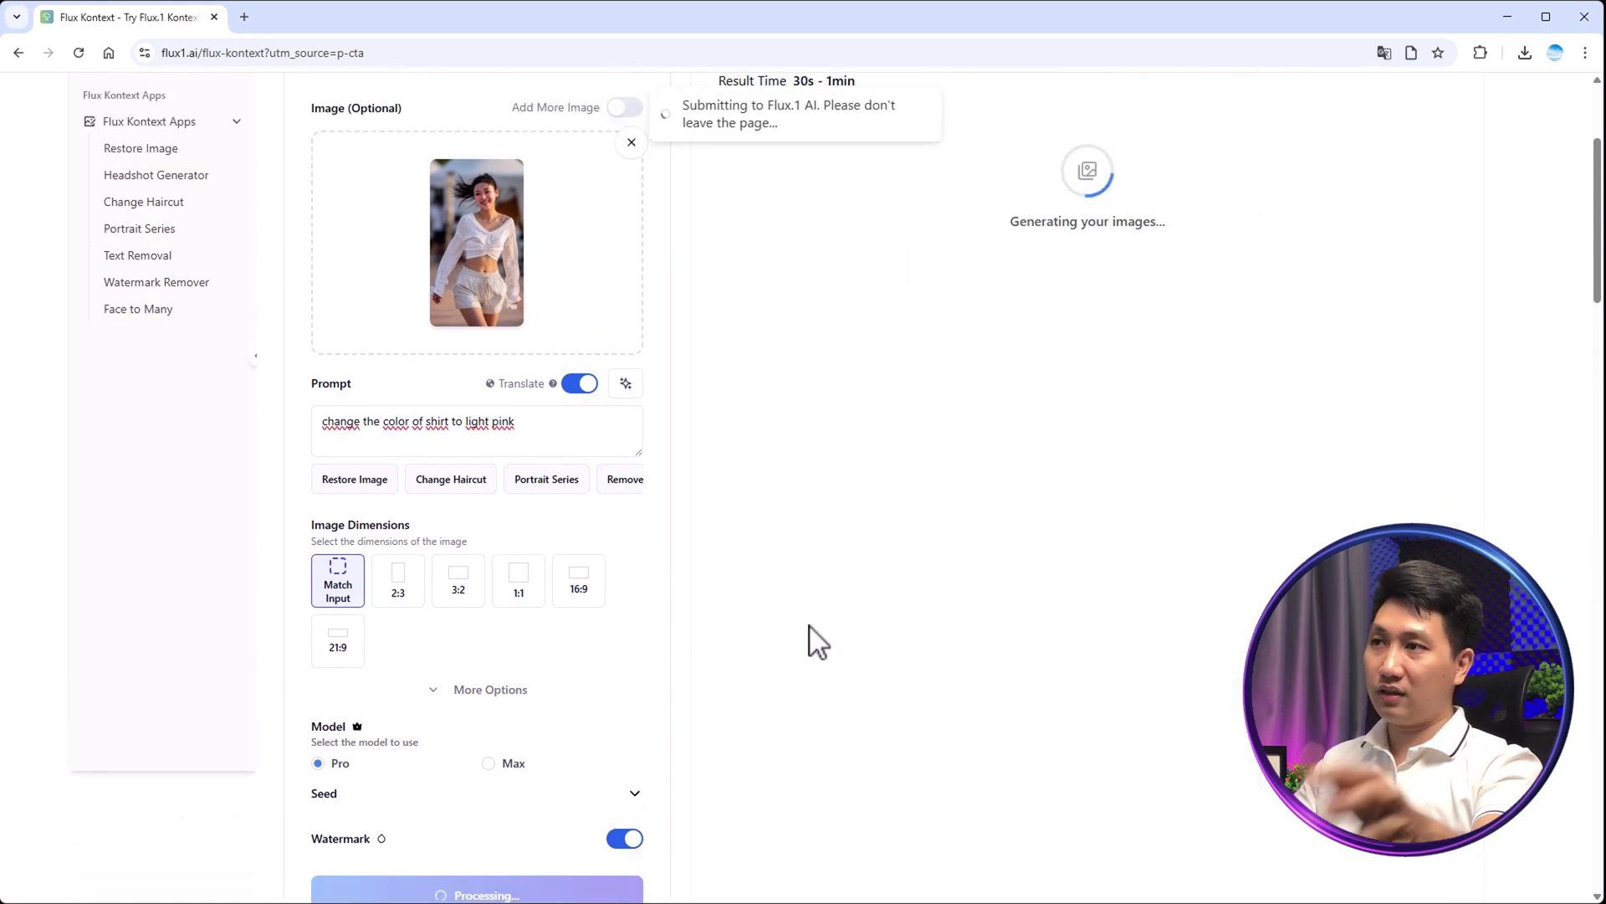
pyautogui.scroll(-1, 809, 624)
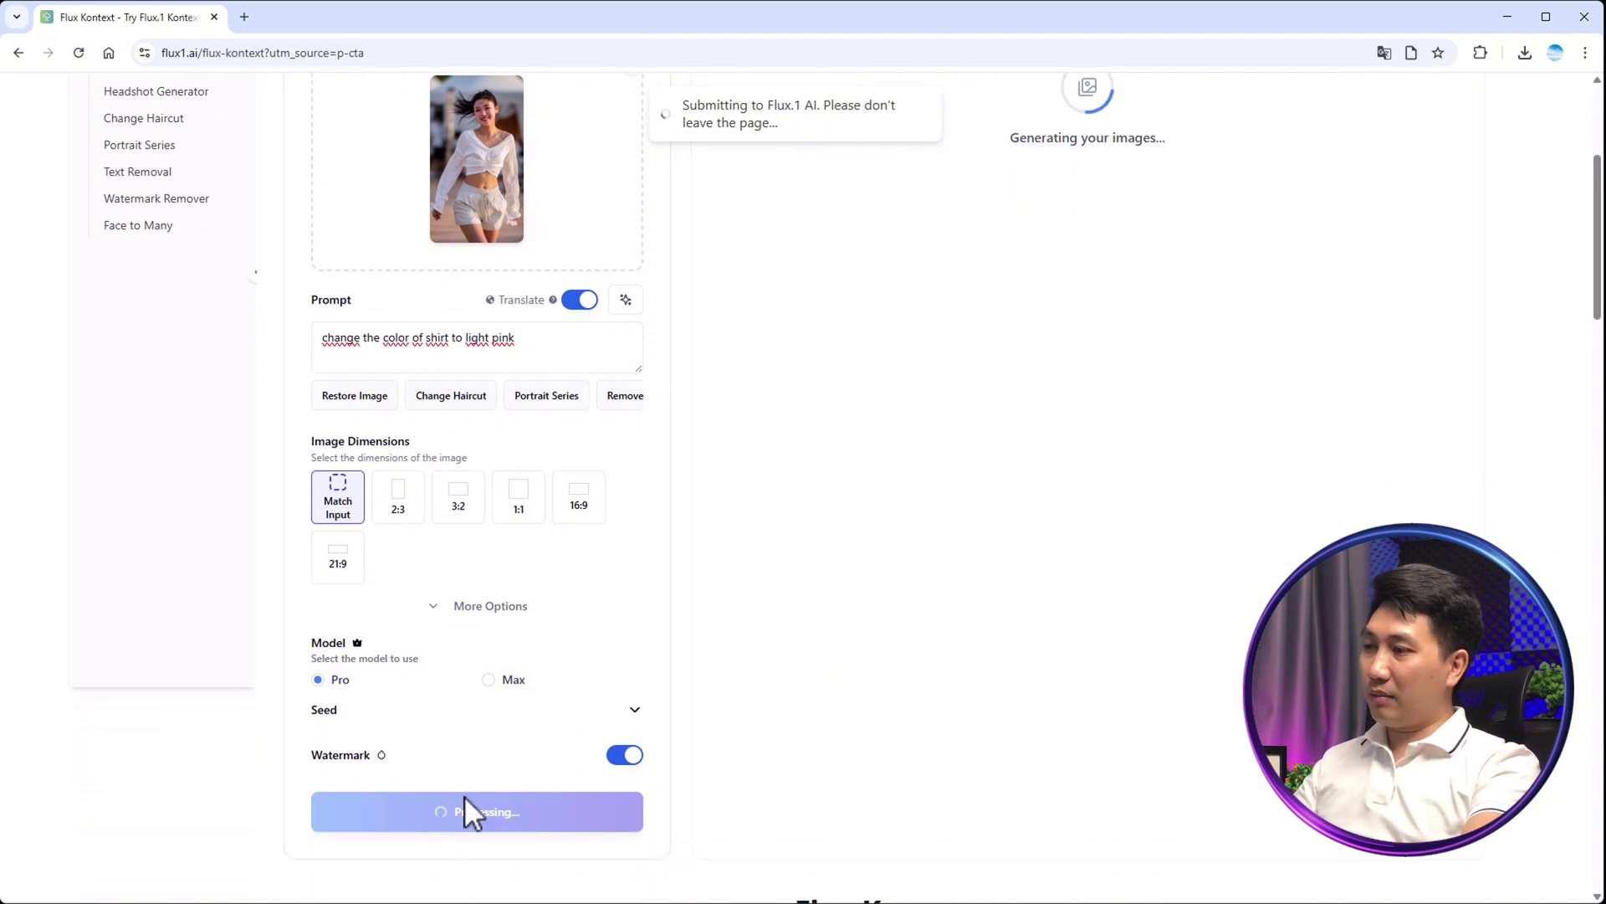
pyautogui.scroll(3, 529, 803)
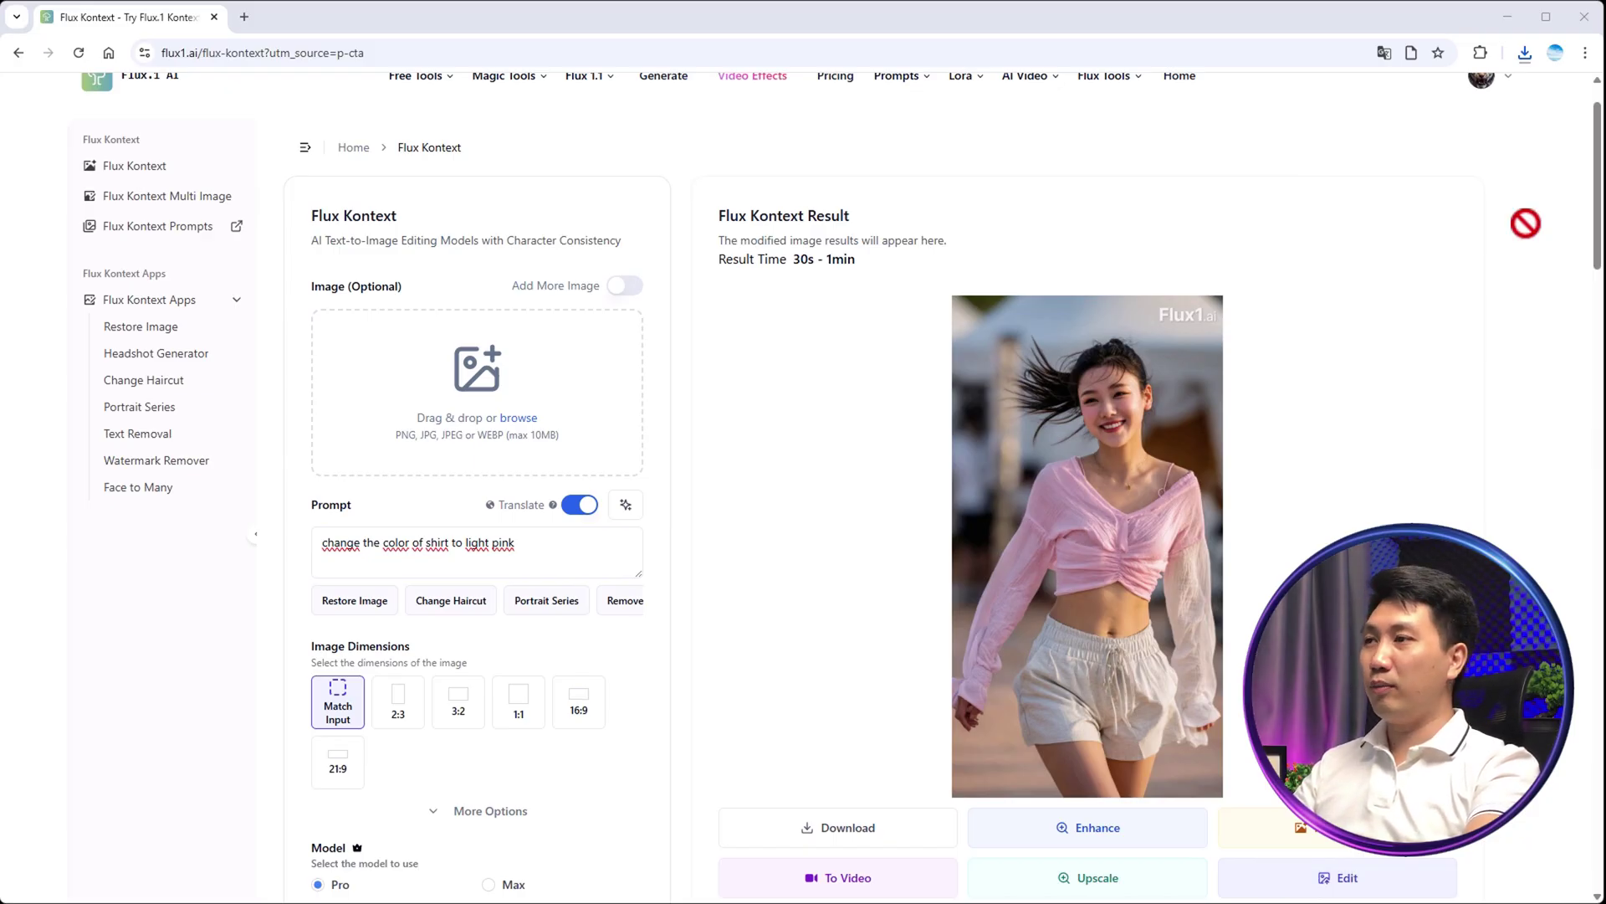
# - Load the tiger-and-parrot image and replace the prompt with the Vietnamese parrot-removal text
pyautogui.moveTo(1526, 222); pyautogui.dragTo(552, 360)
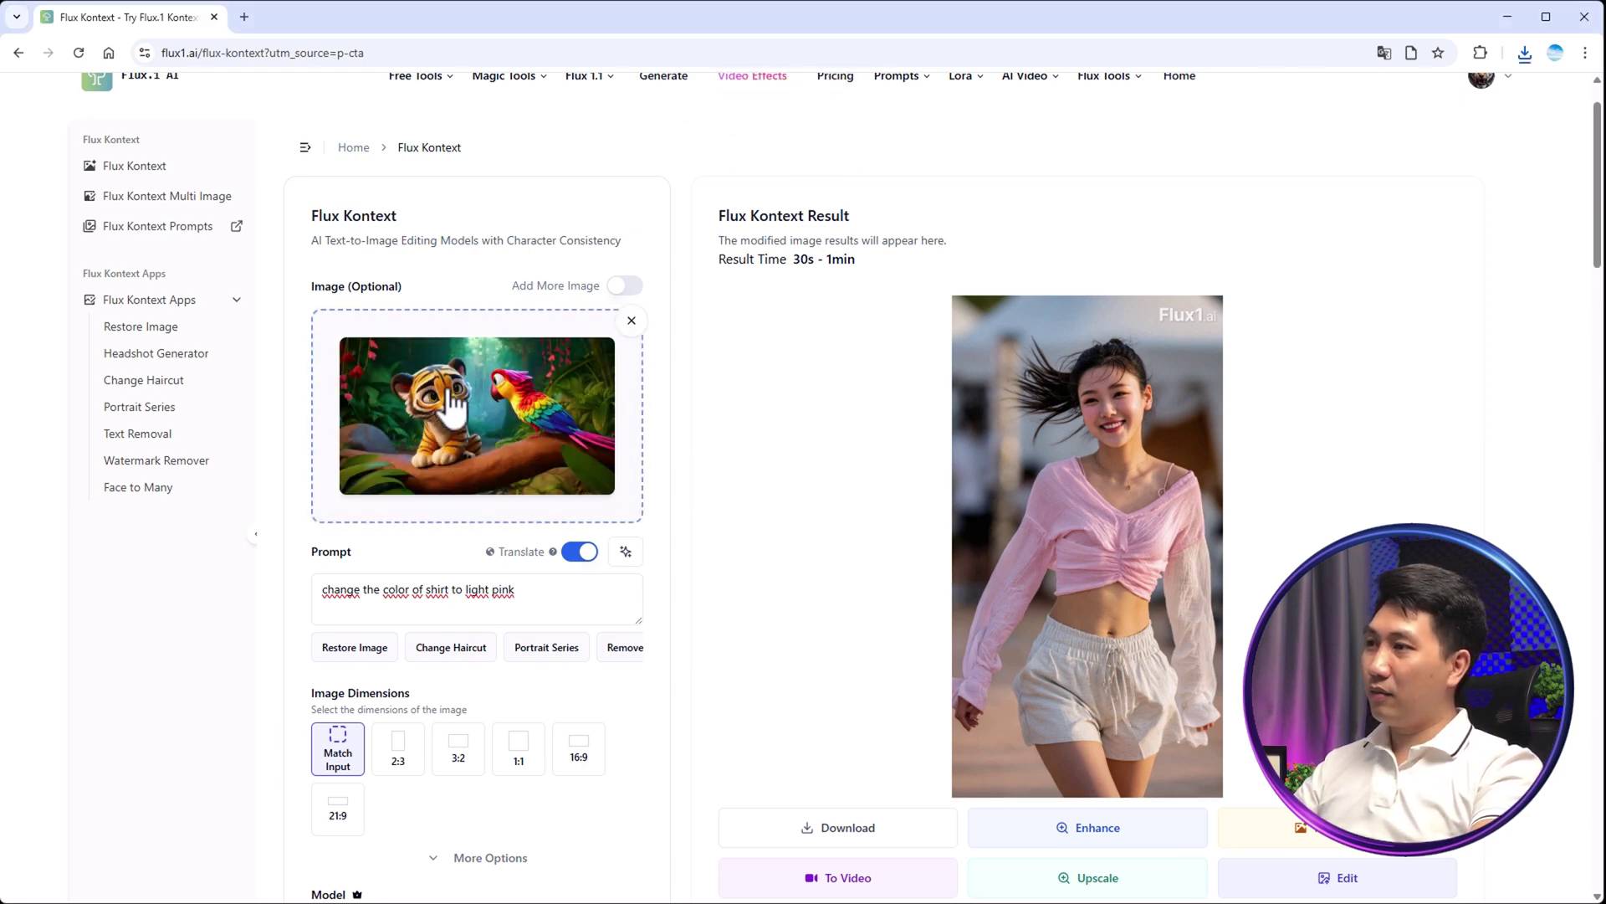
pyautogui.tripleClick(525, 588)
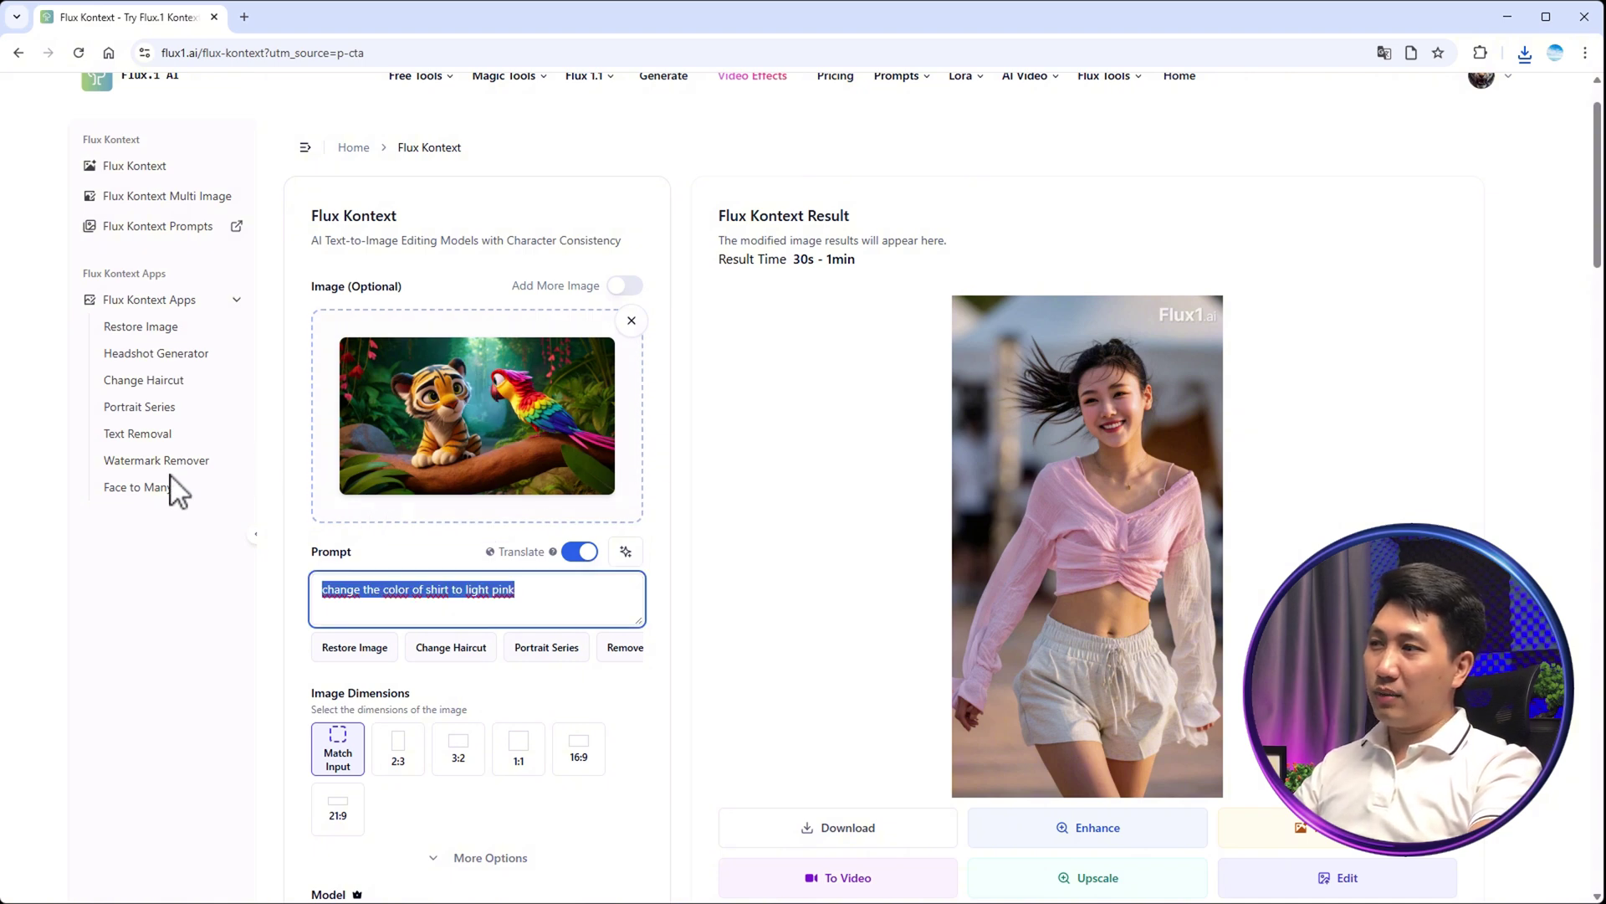
pyautogui.click(390, 592)
pyautogui.hotkey('ctrl', 'a')
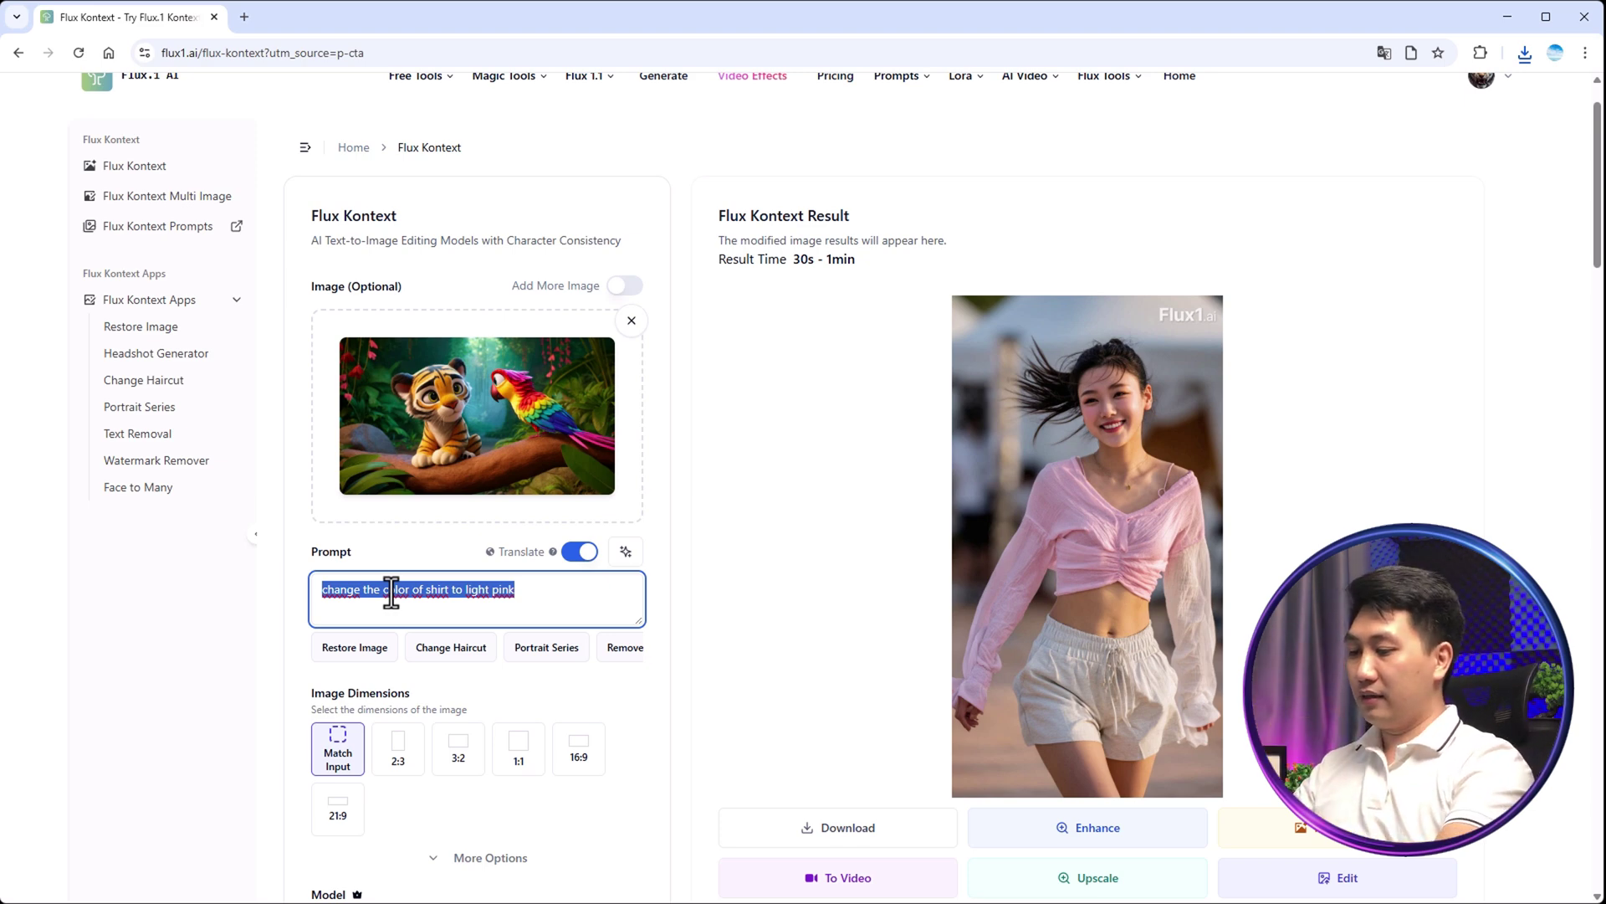
pyautogui.write('xóa hình con vẹt ra khỏi bức hình')
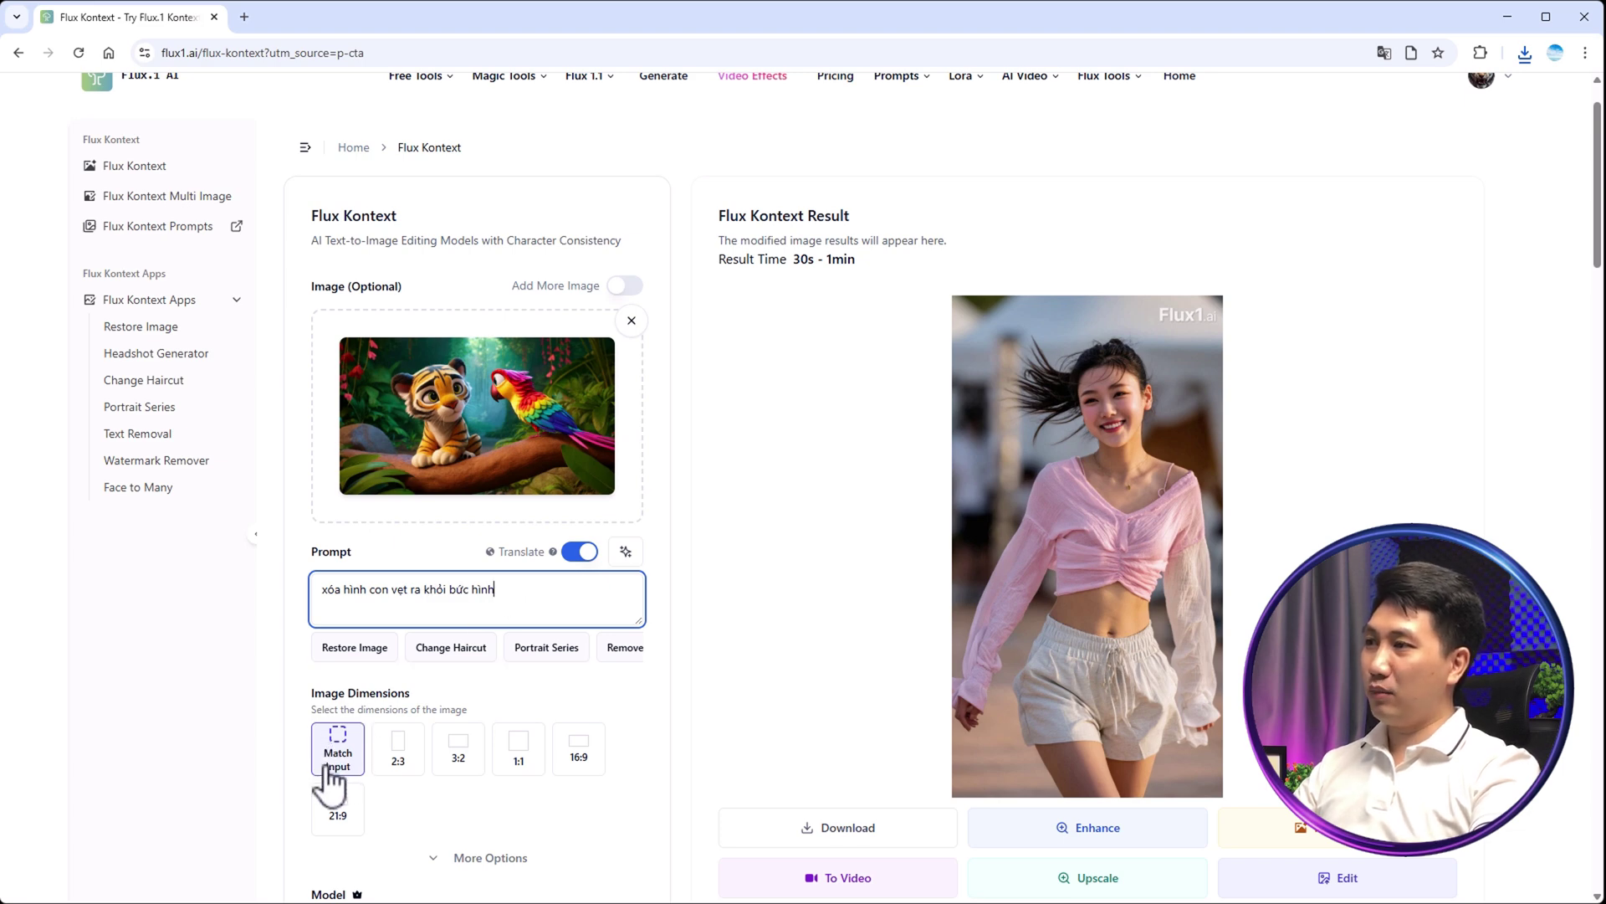
# - Generate the parrot removal with the Pro model and download the result
pyautogui.scroll(-1, 339, 665)
pyautogui.scroll(-2, 338, 665)
pyautogui.click(337, 690)
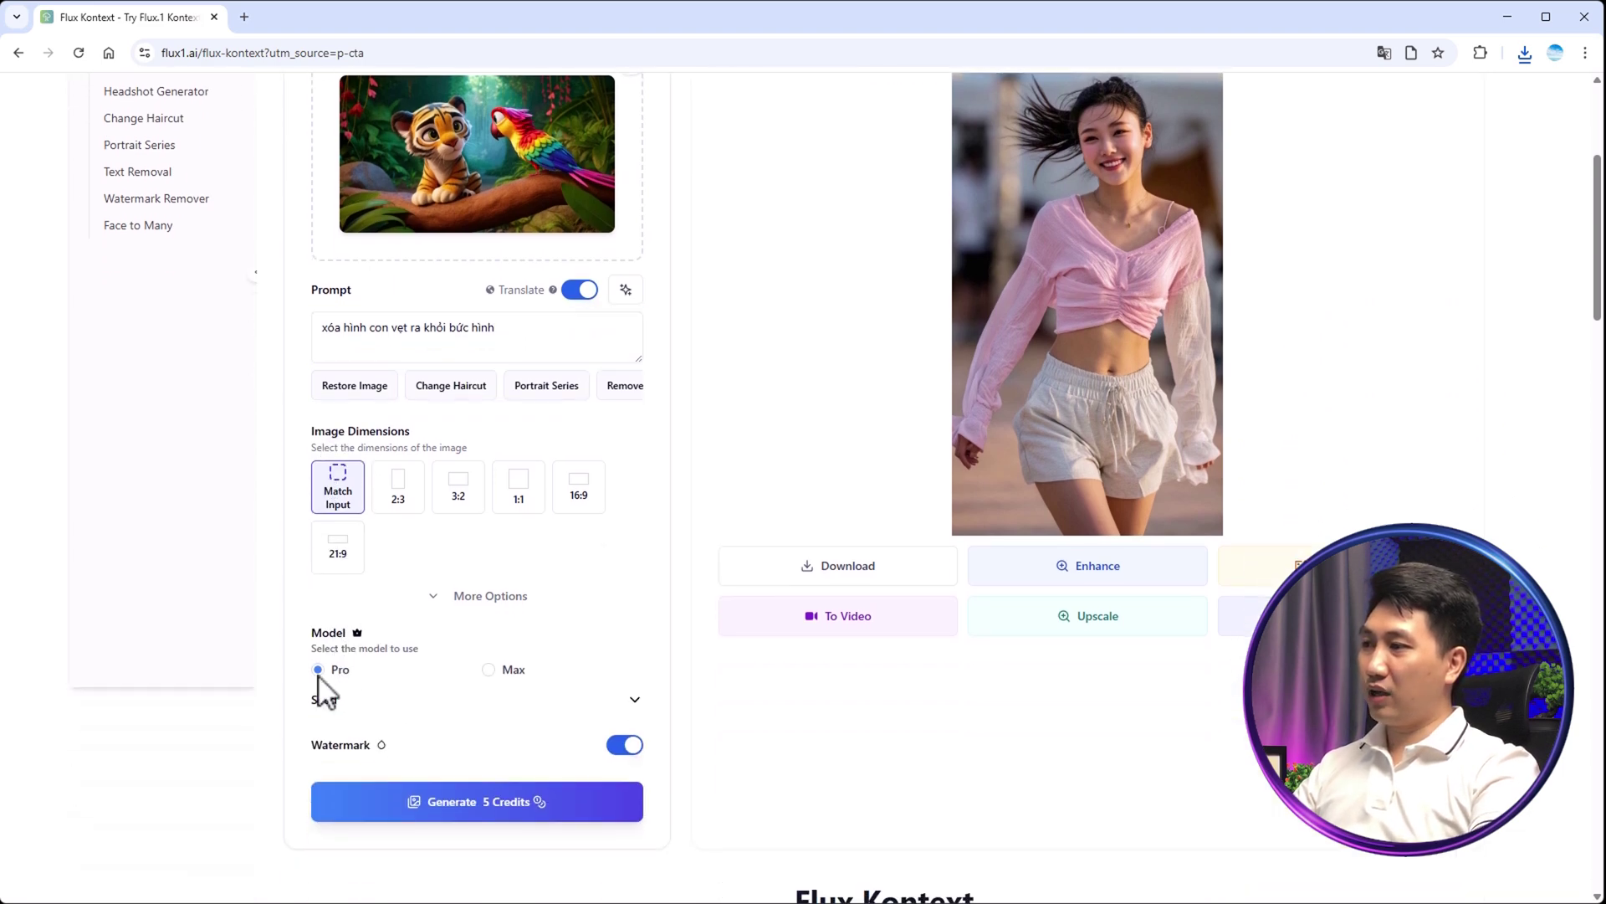
pyautogui.click(483, 802)
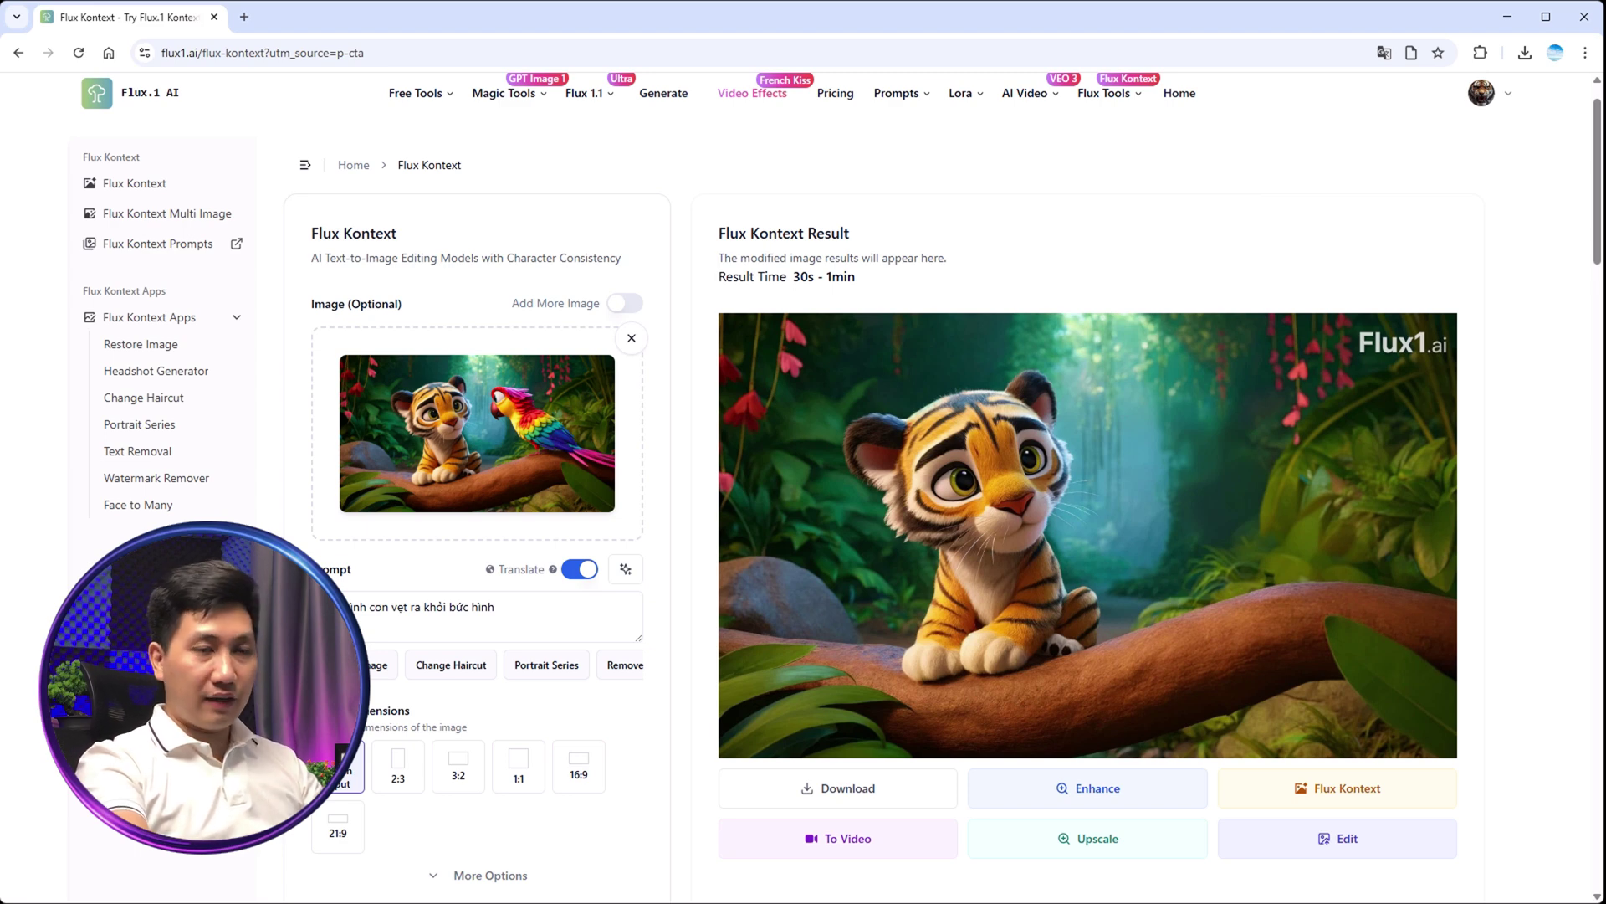
pyautogui.click(1140, 728)
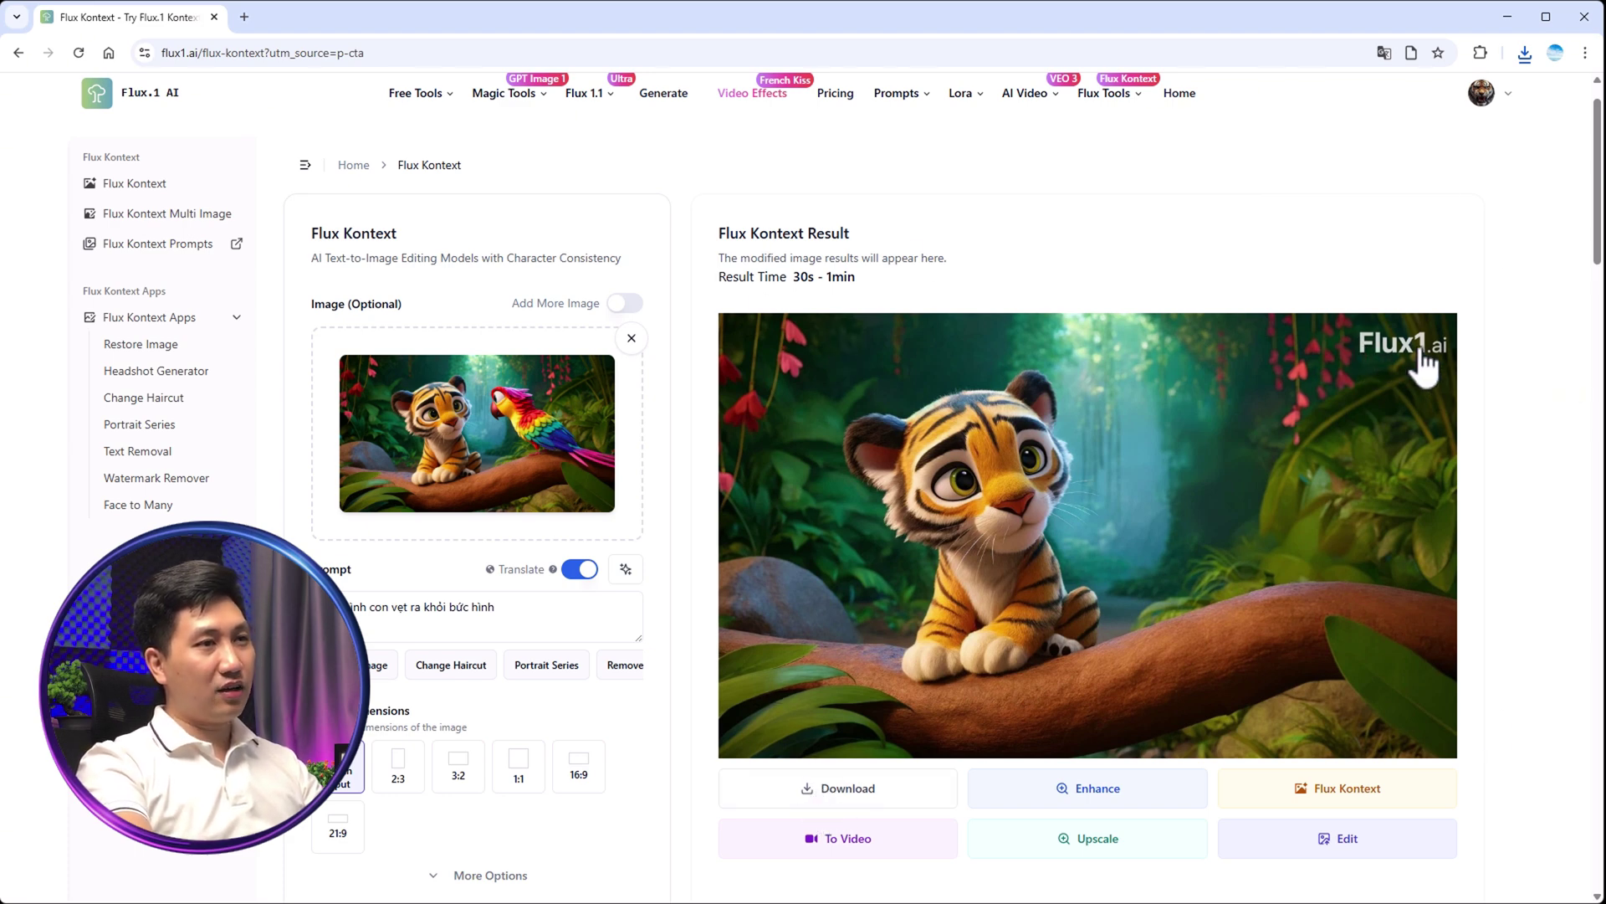
# - Replace the input with the original running woman photo in a white top
pyautogui.click(633, 341)
pyautogui.moveTo(786, 324); pyautogui.dragTo(546, 368)
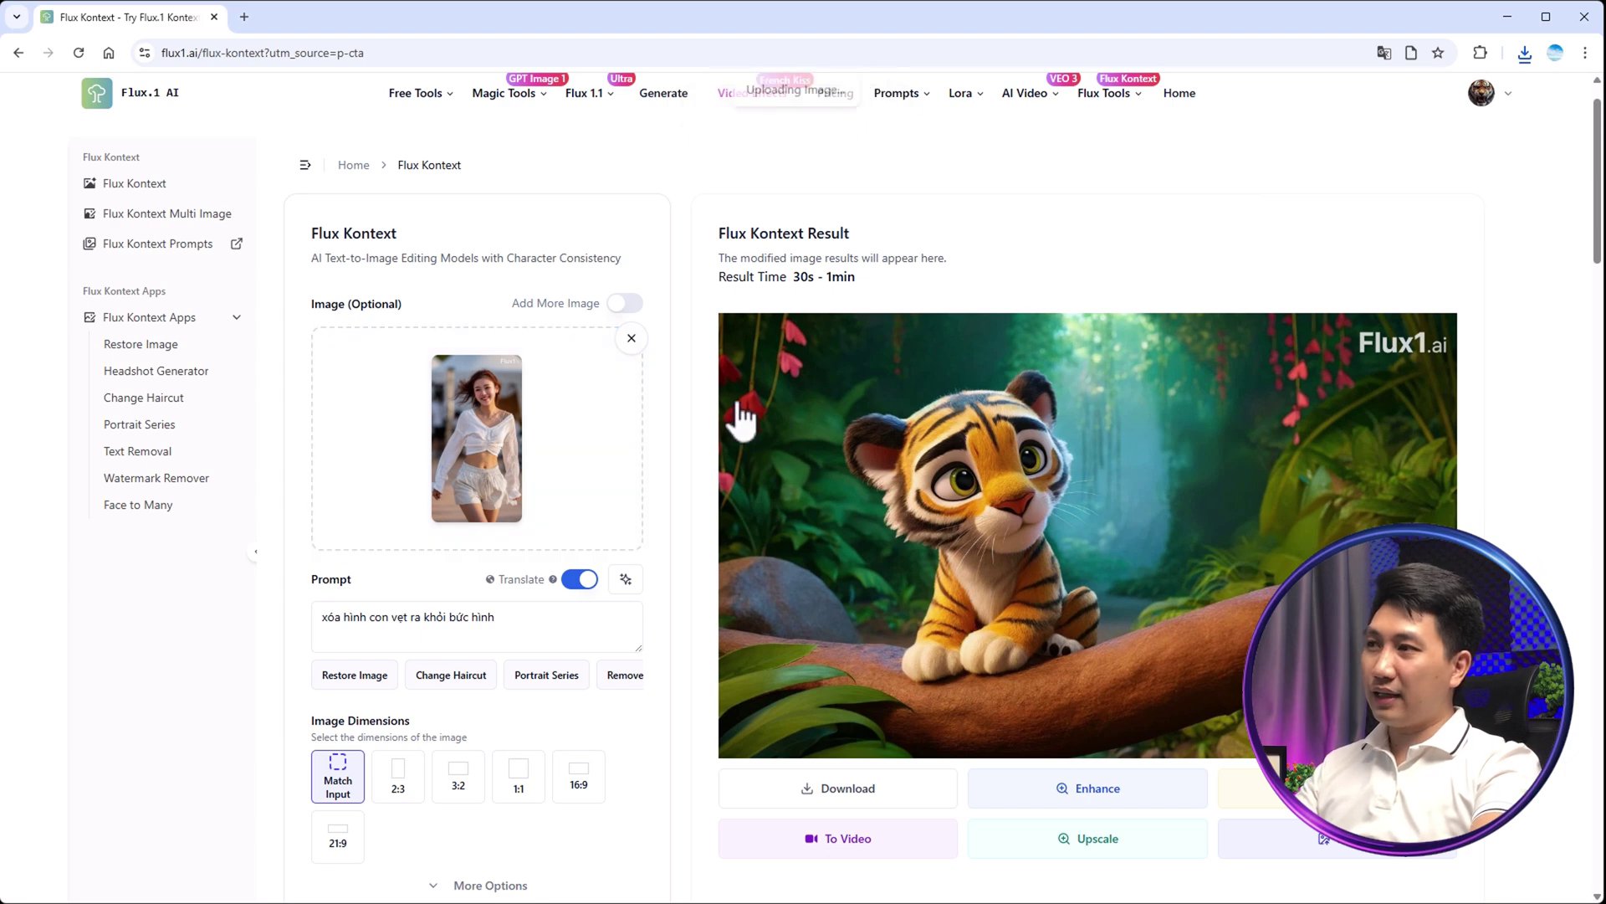
pyautogui.click(632, 338)
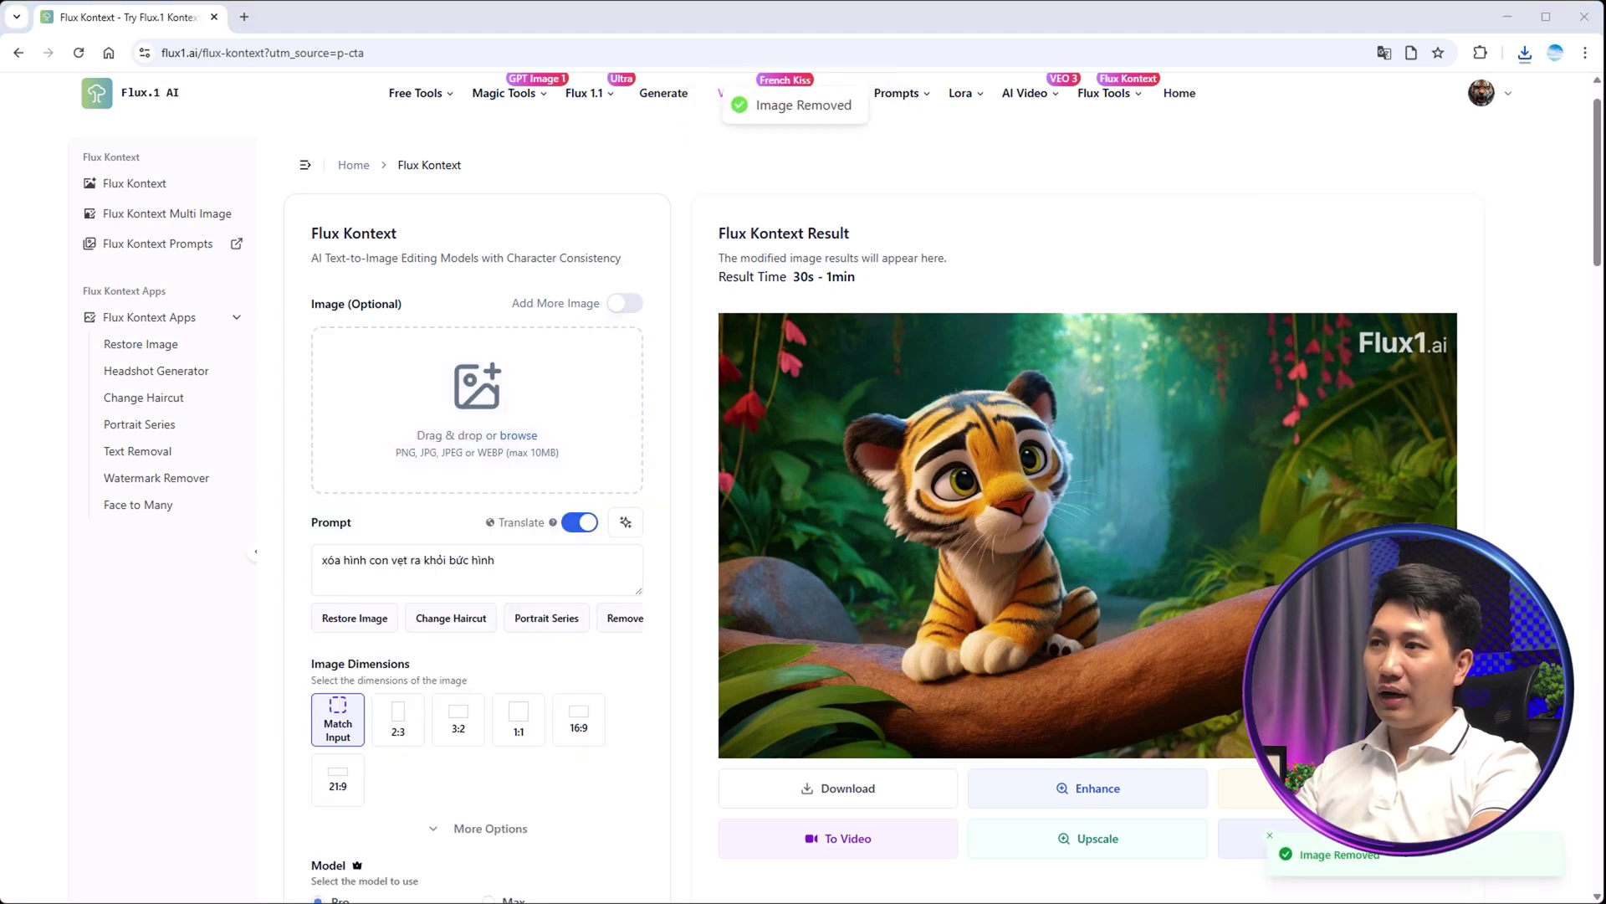
pyautogui.moveTo(547, 385); pyautogui.dragTo(547, 405)
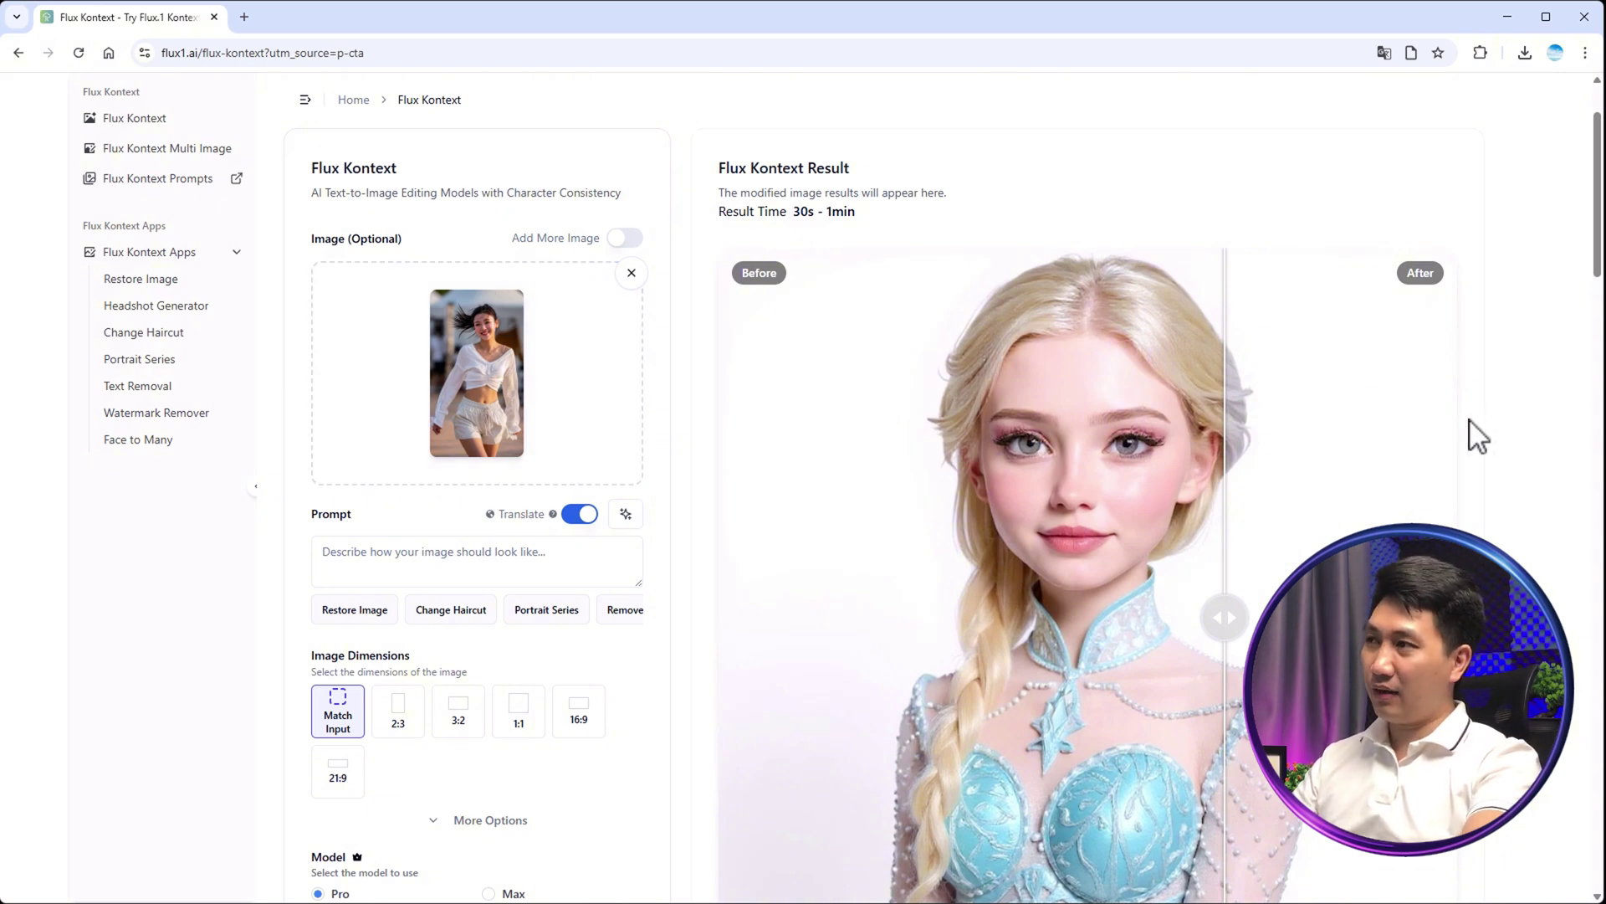
pyautogui.click(418, 560)
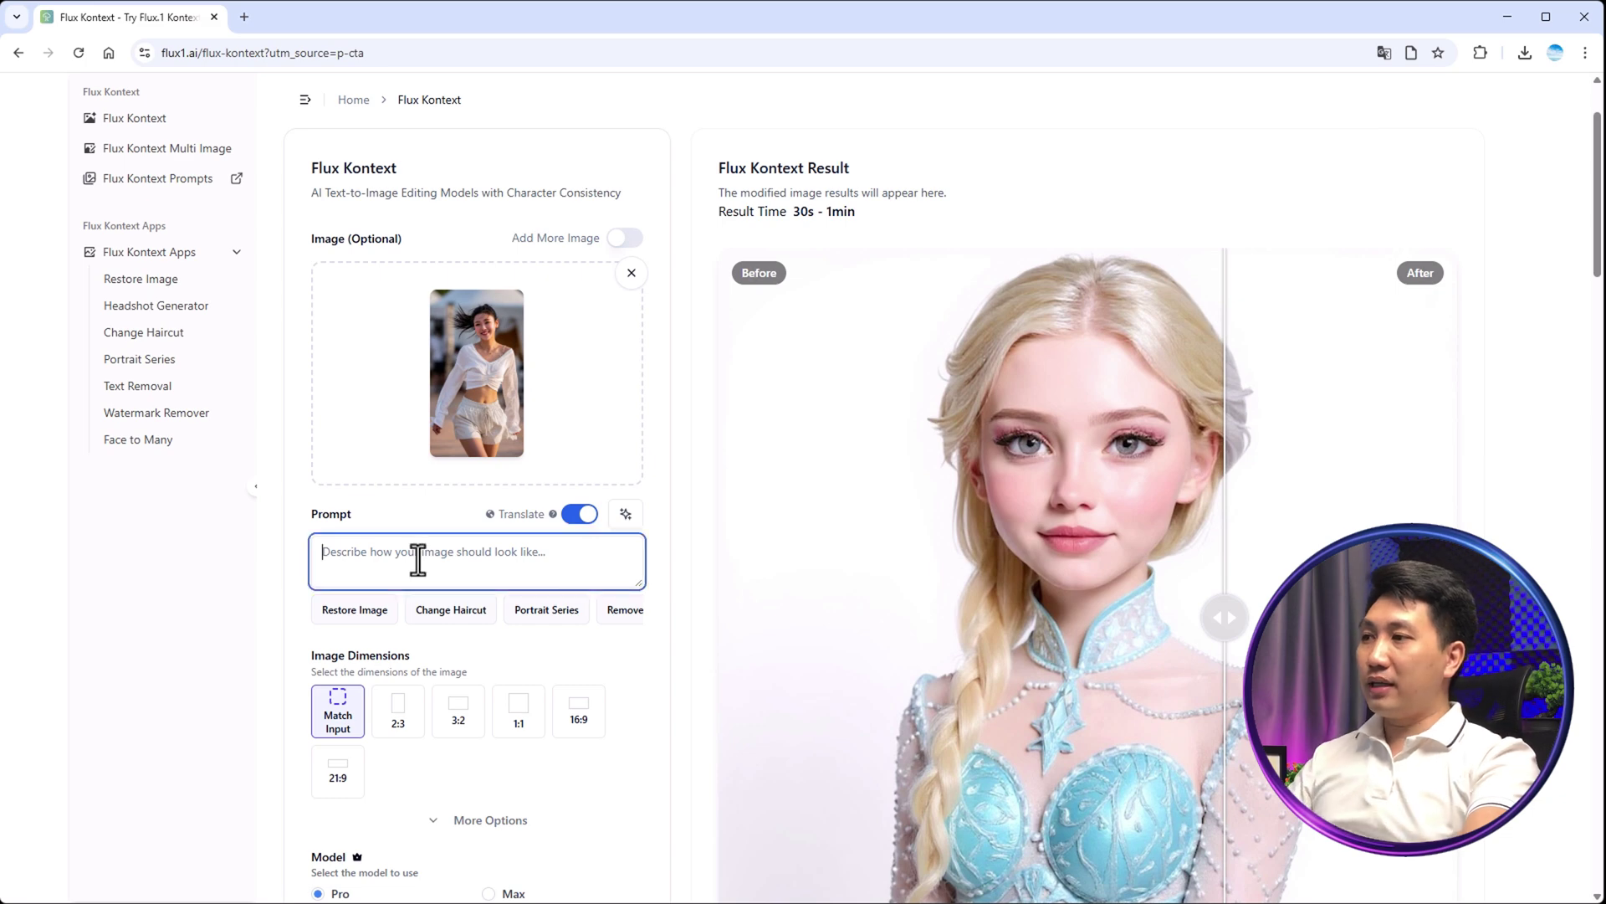
# - Browse the prompt templates and select the Icy Silver hair example text
pyautogui.click(625, 515)
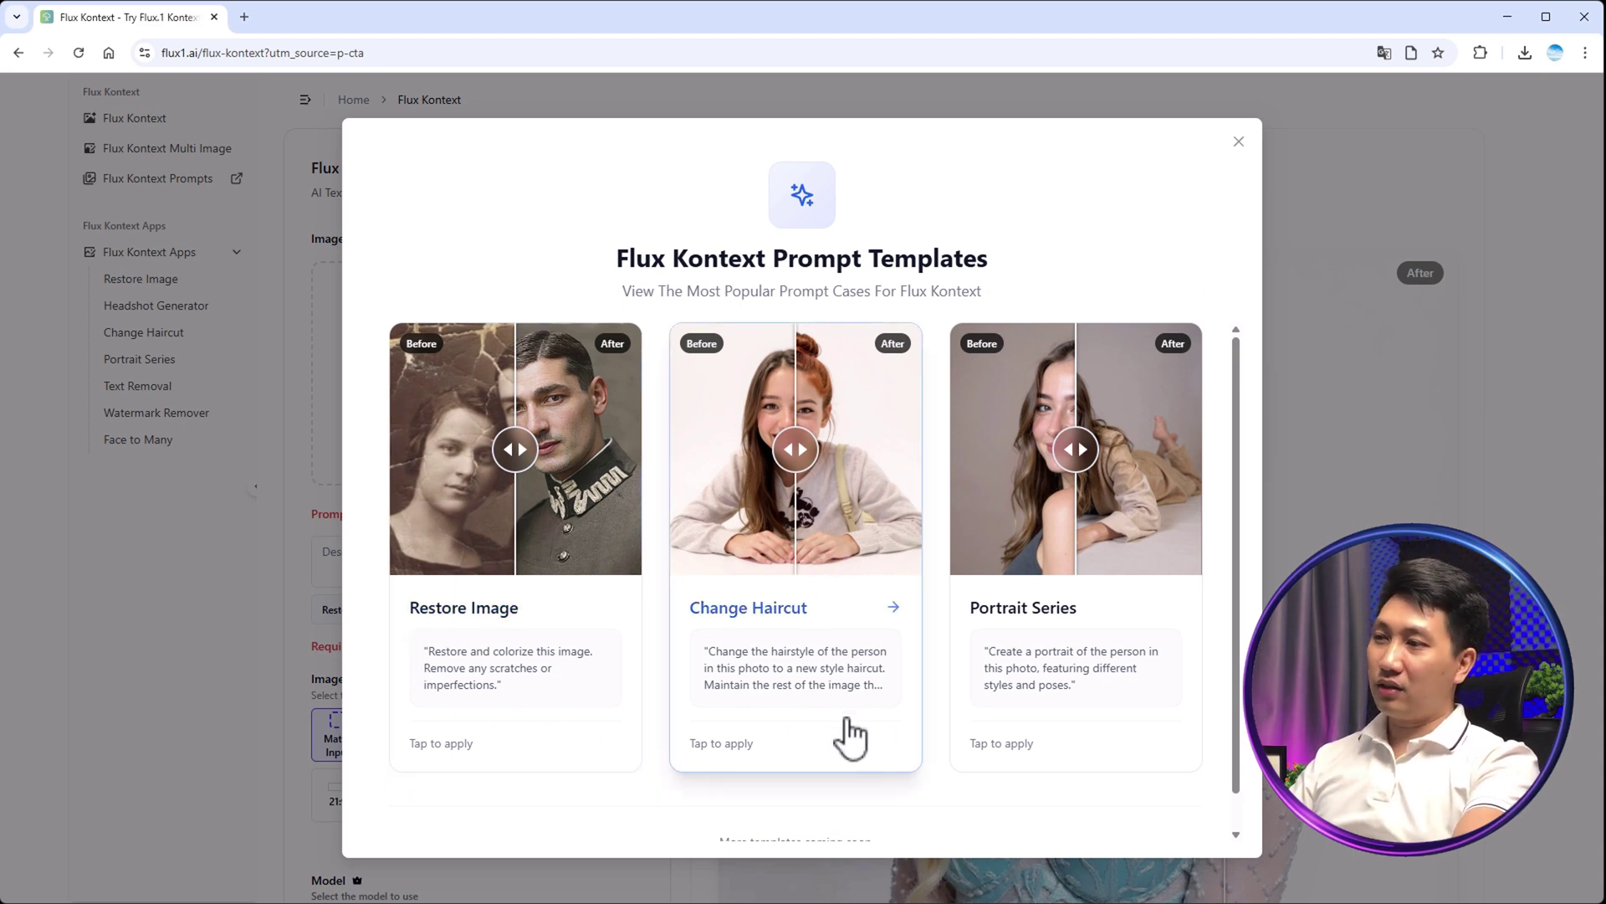
pyautogui.click(1239, 141)
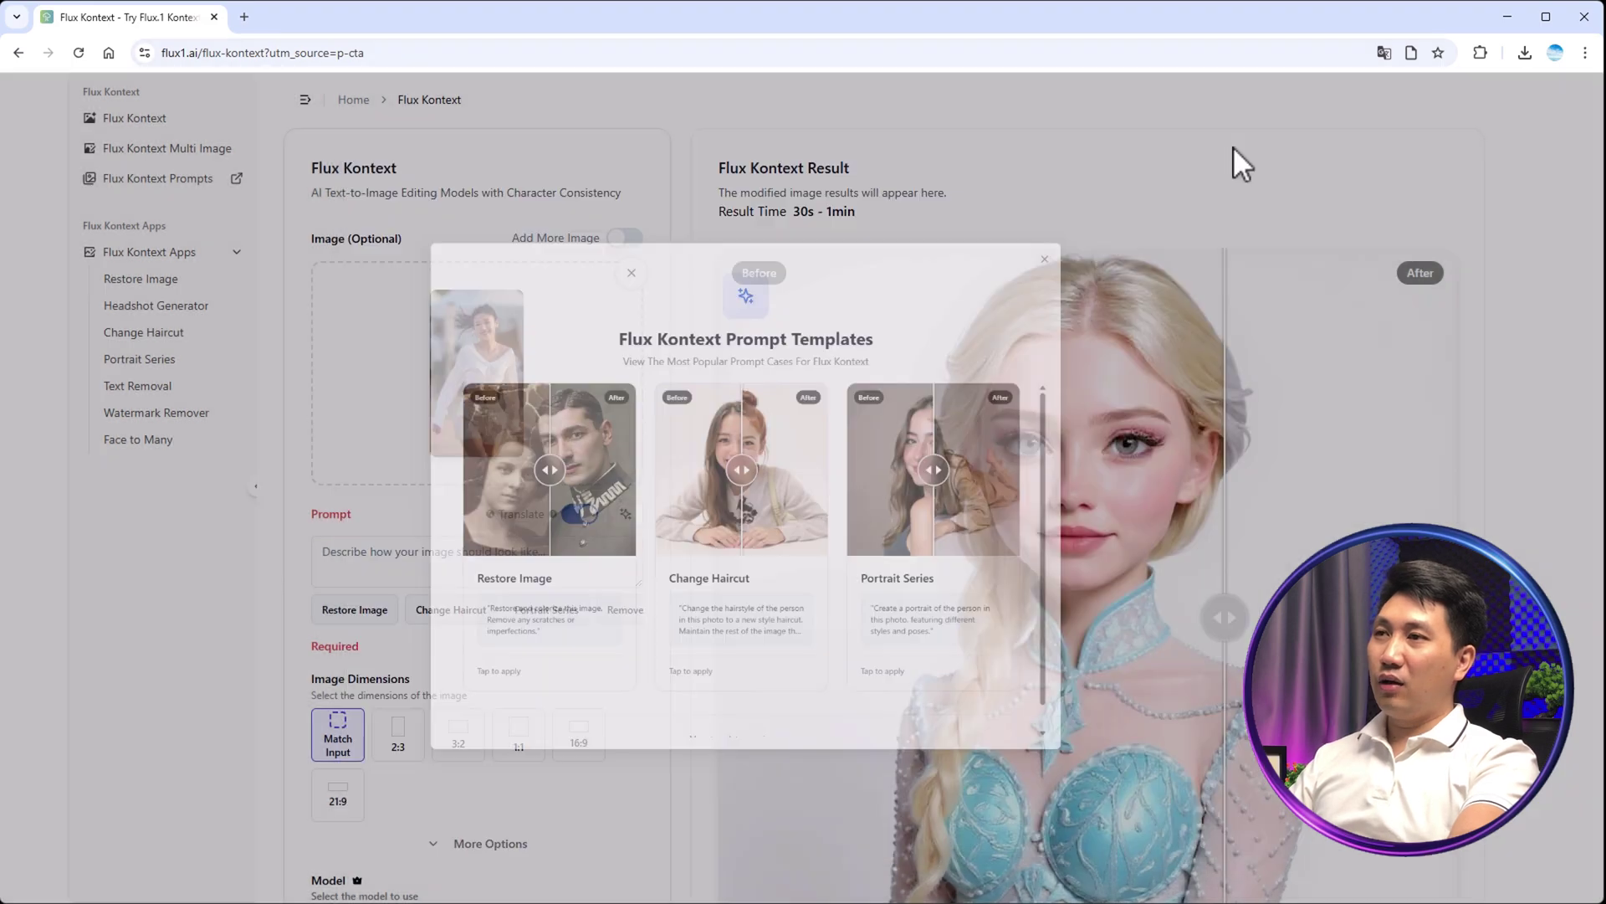
pyautogui.scroll(-2, 1190, 416)
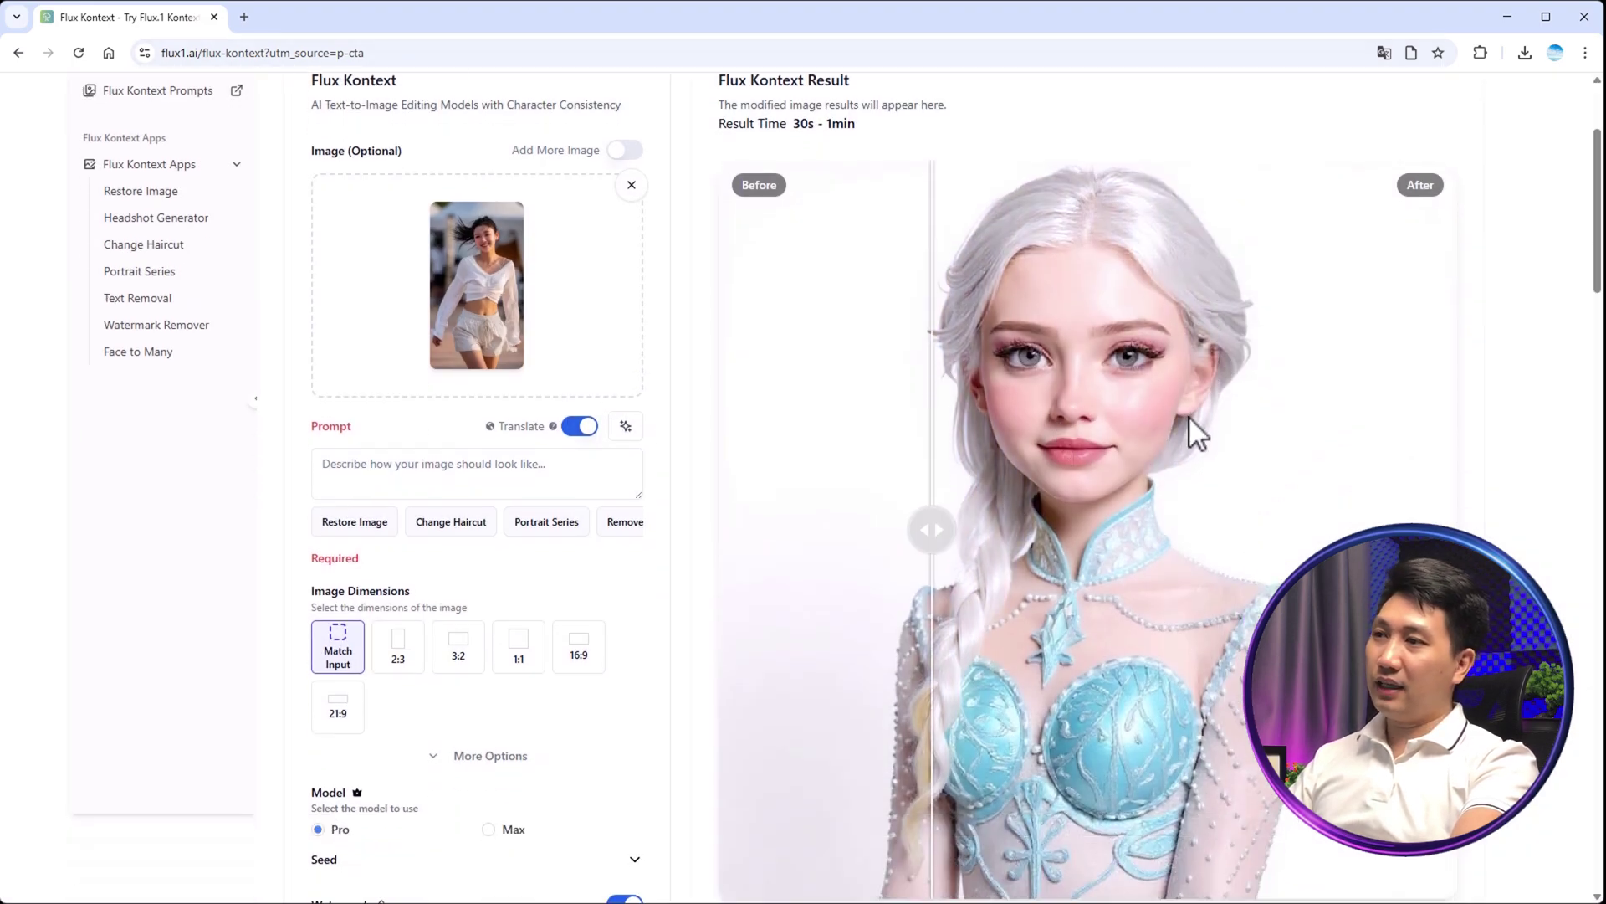
pyautogui.scroll(-10, 1189, 416)
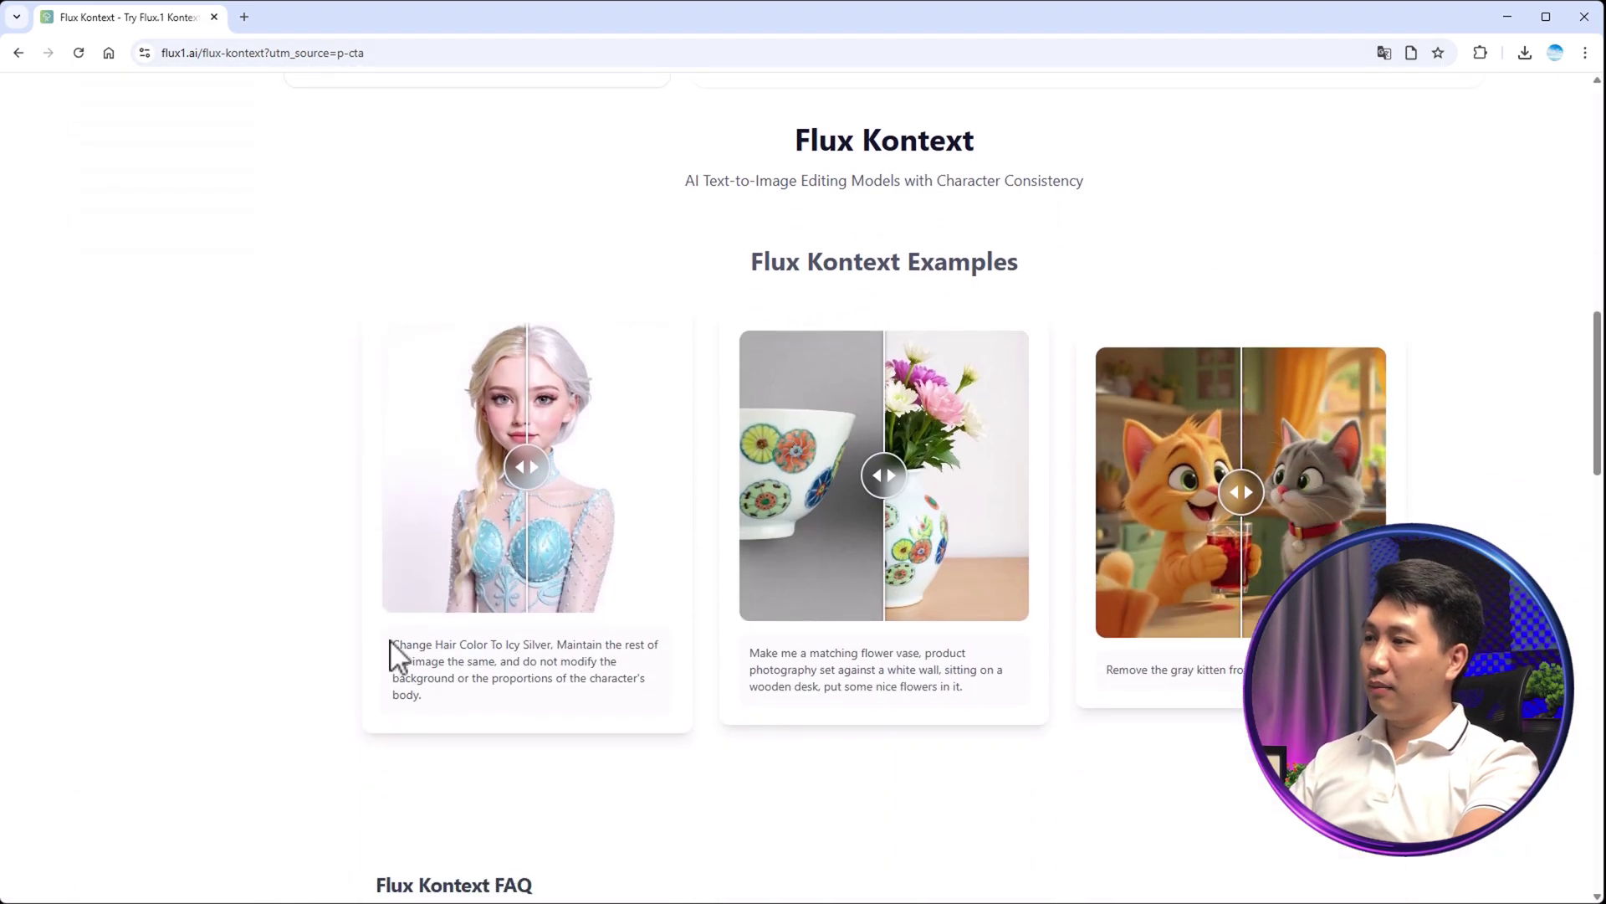
pyautogui.moveTo(390, 641); pyautogui.dragTo(452, 704)
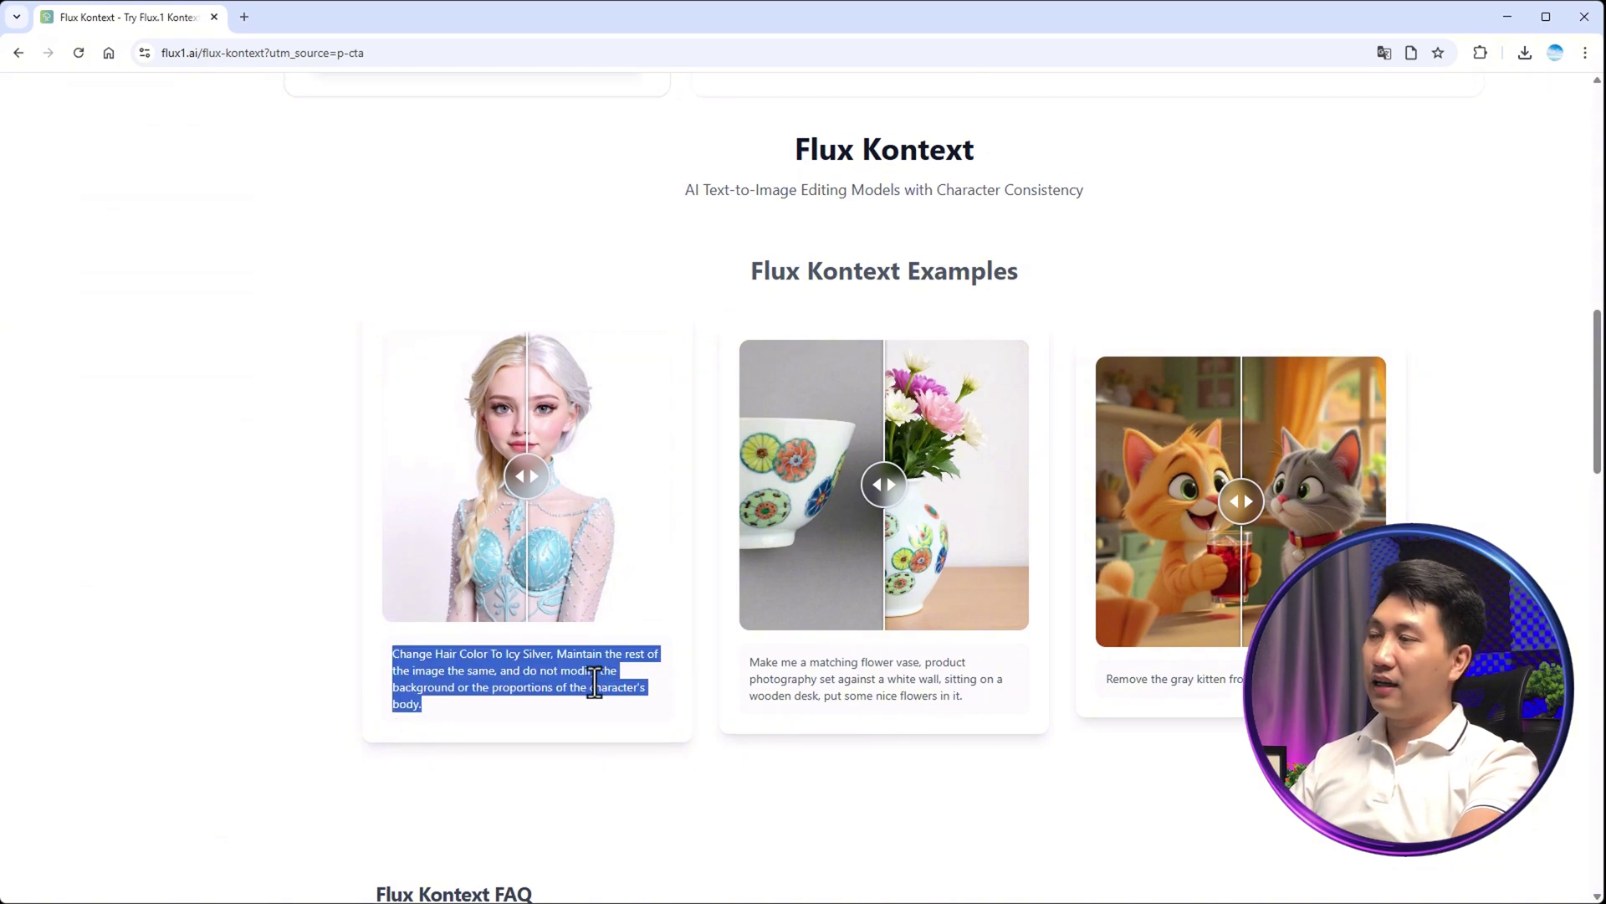
# - Paste the 'Change Hair Color To Icy Silver…' prompt and select its colour phrase
pyautogui.scroll(6, 599, 693)
pyautogui.scroll(3, 599, 696)
pyautogui.click(397, 356)
pyautogui.write("Change Hair Color To Icy Silver. Maintain the rest of the image the same, and do not modify the background or the proportions of the character's body.")
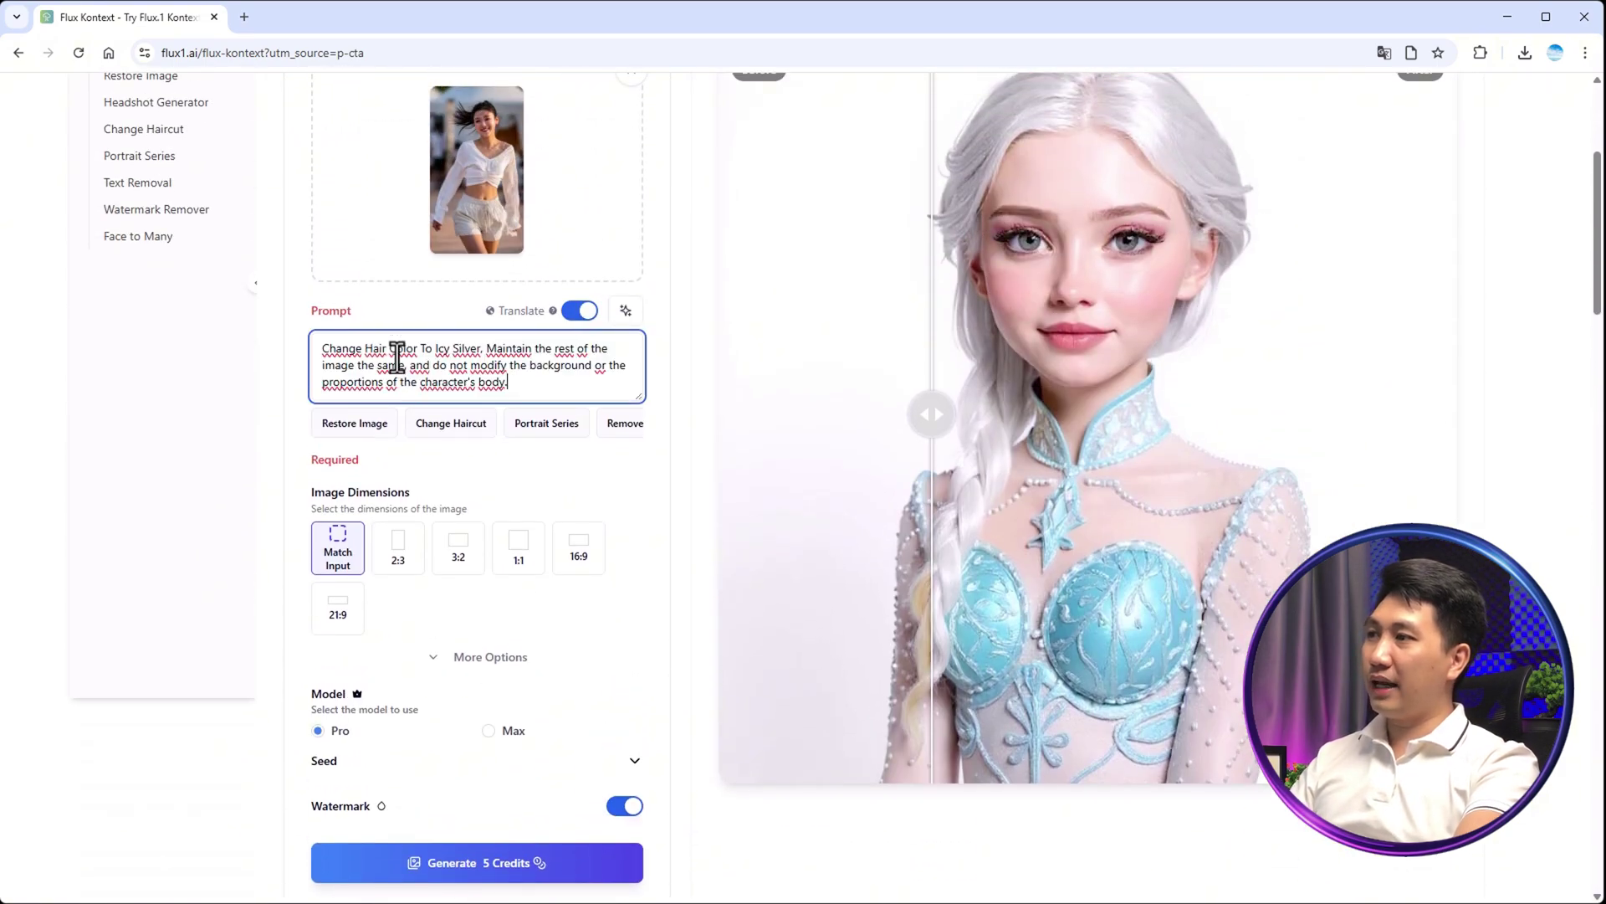
pyautogui.scroll(1, 410, 368)
pyautogui.moveTo(481, 435); pyautogui.dragTo(321, 432)
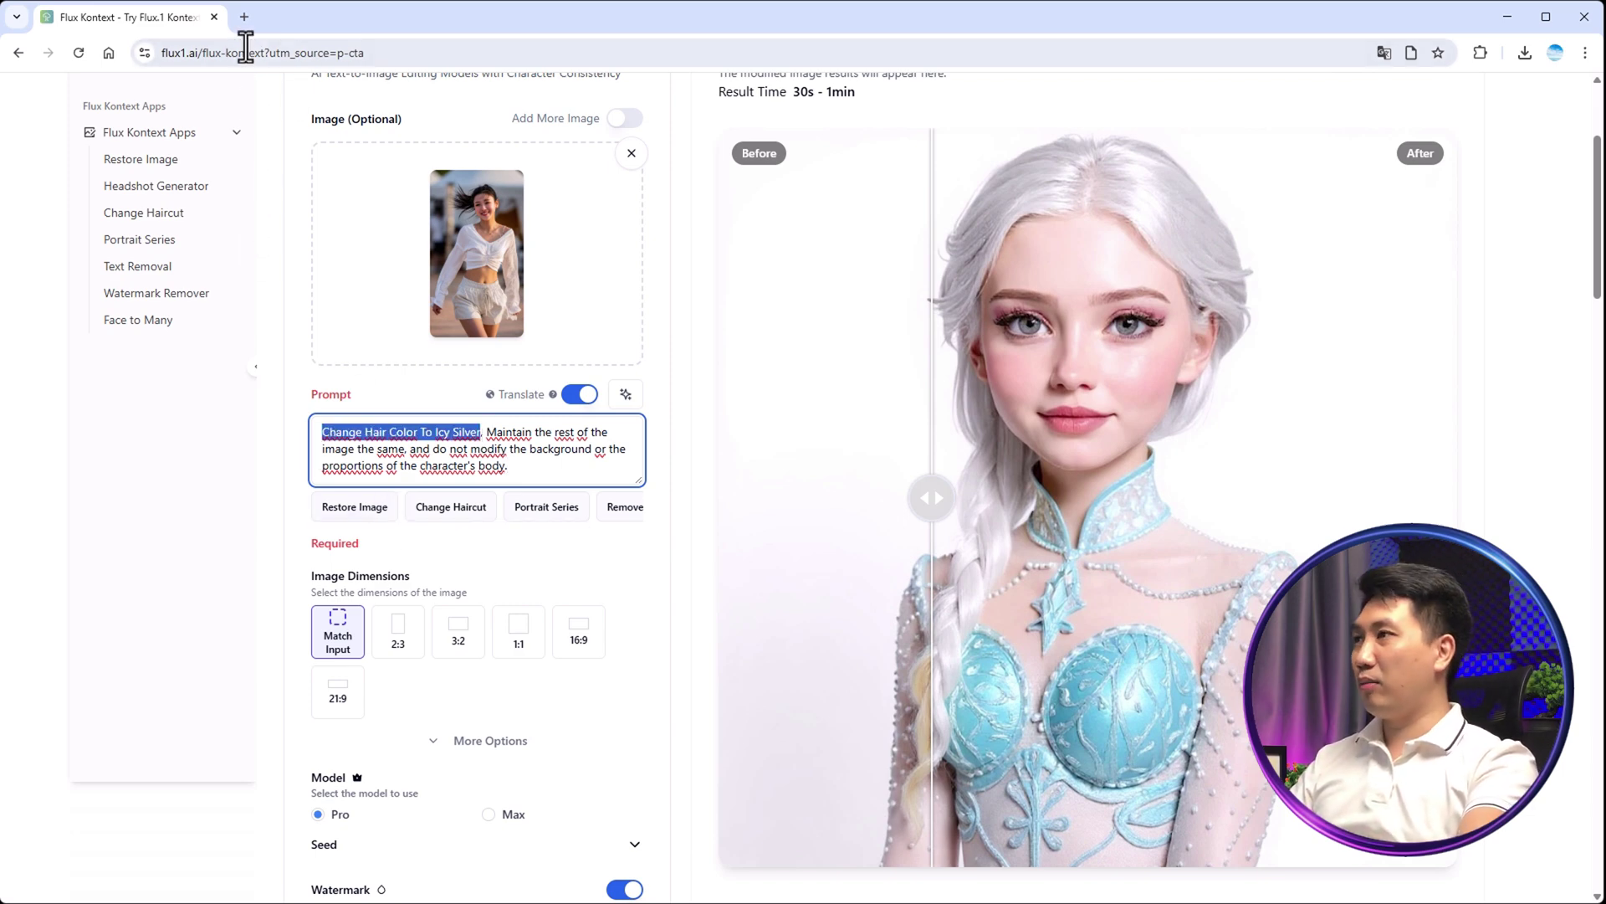
pyautogui.click(244, 17)
# - Translate the Vietnamese 'màu hạt dẻ' in Google Translate and select the English 'chestnut'
pyautogui.write('tra')
pyautogui.press('Return')
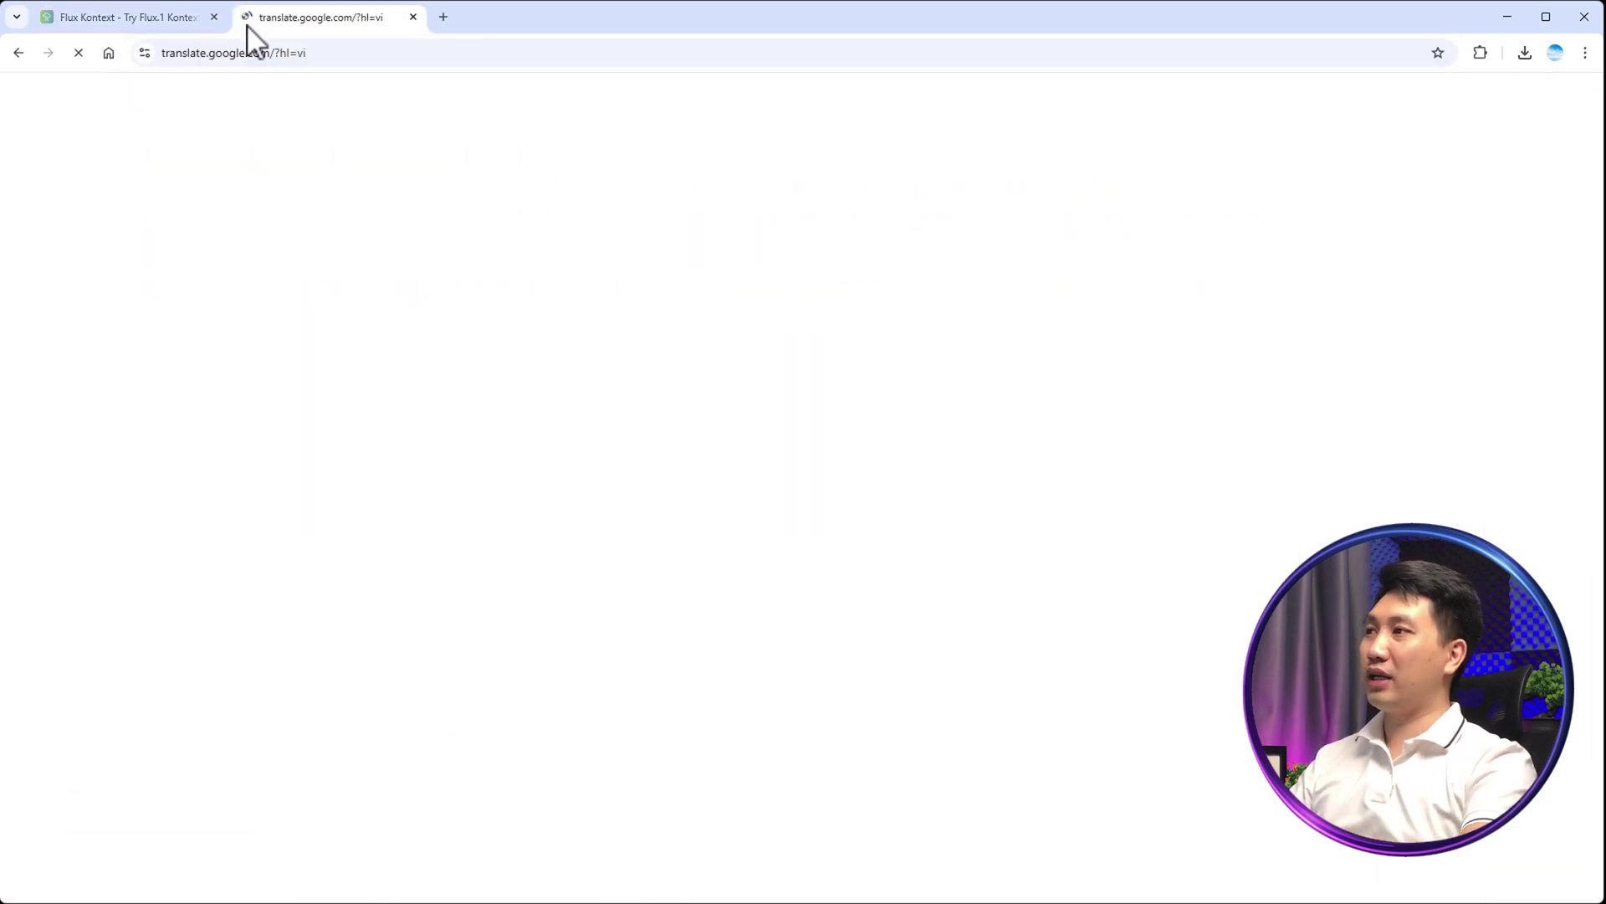
pyautogui.click(180, 21)
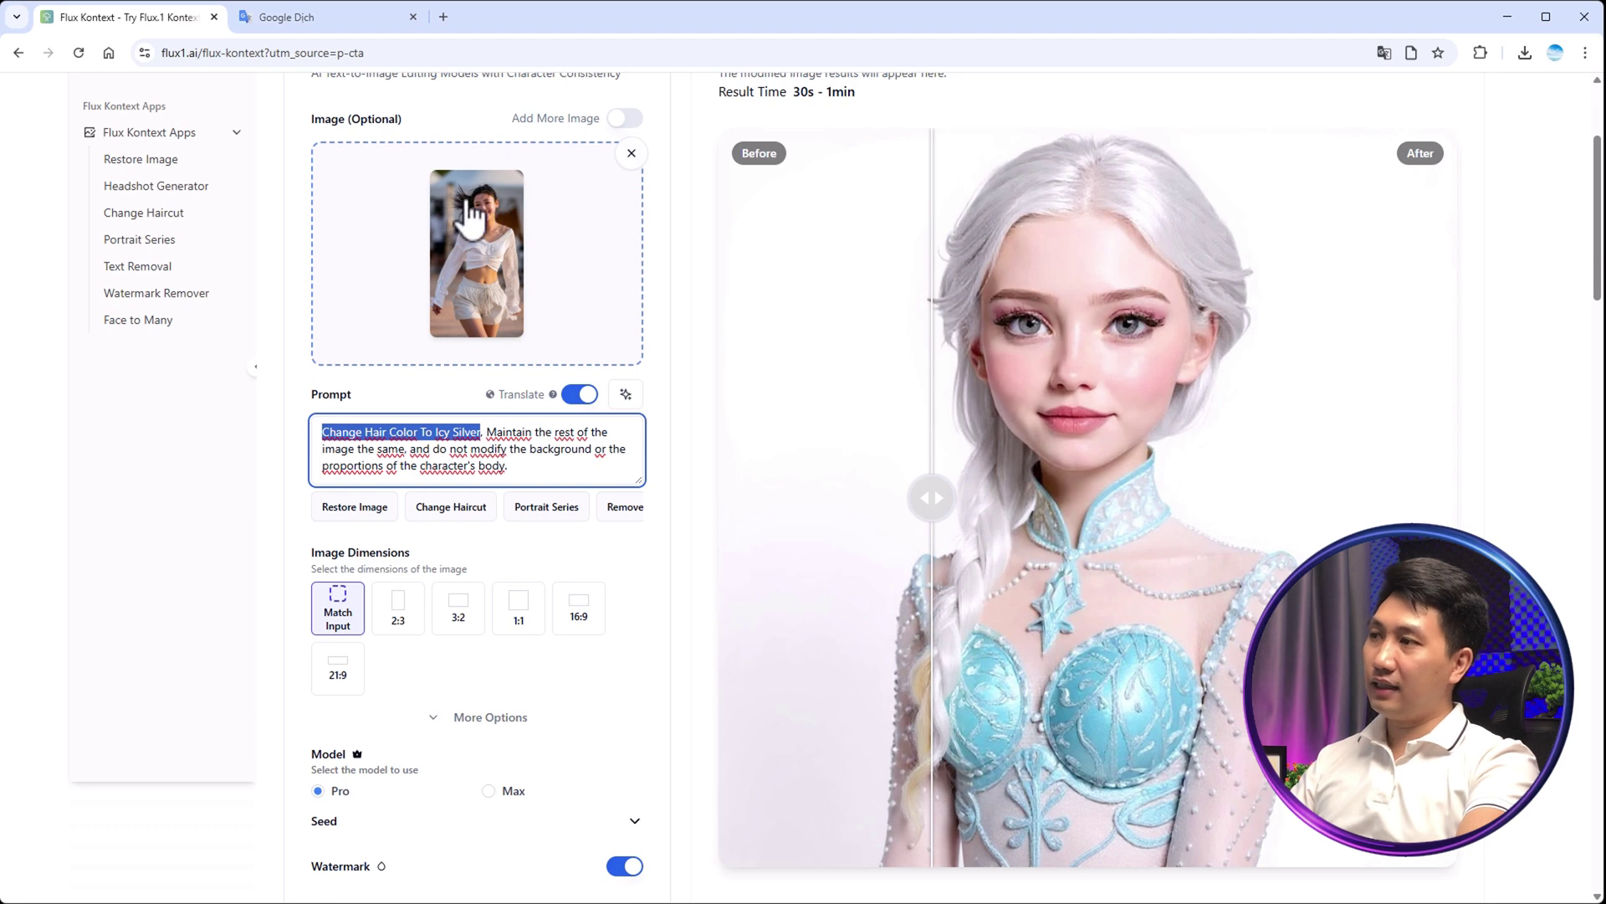
pyautogui.click(333, 23)
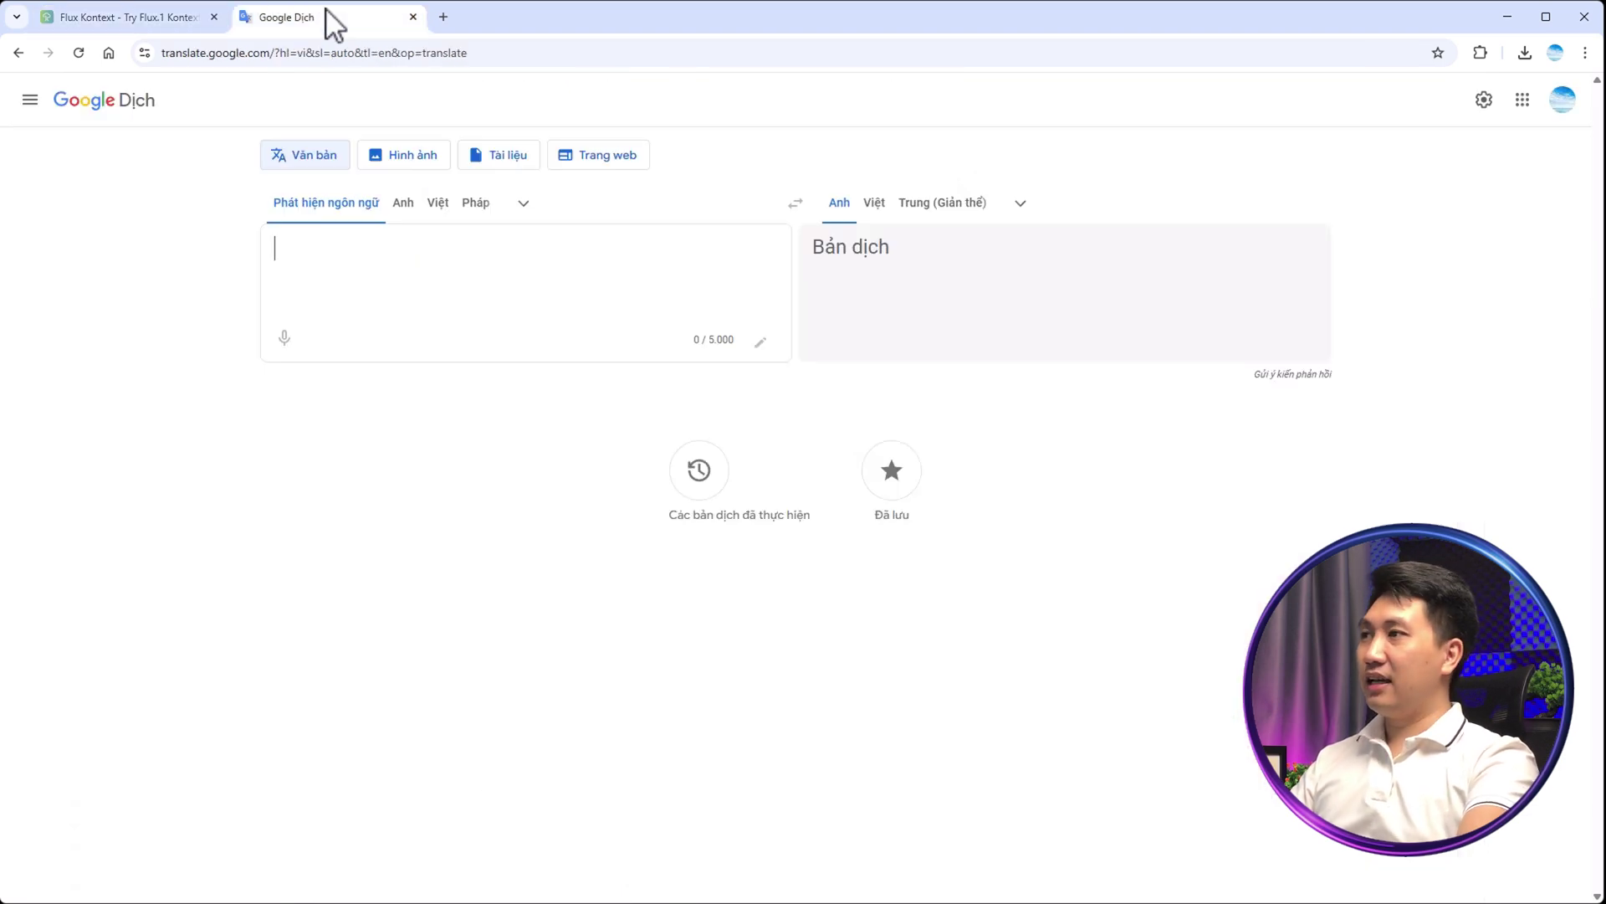
pyautogui.write('màu ')
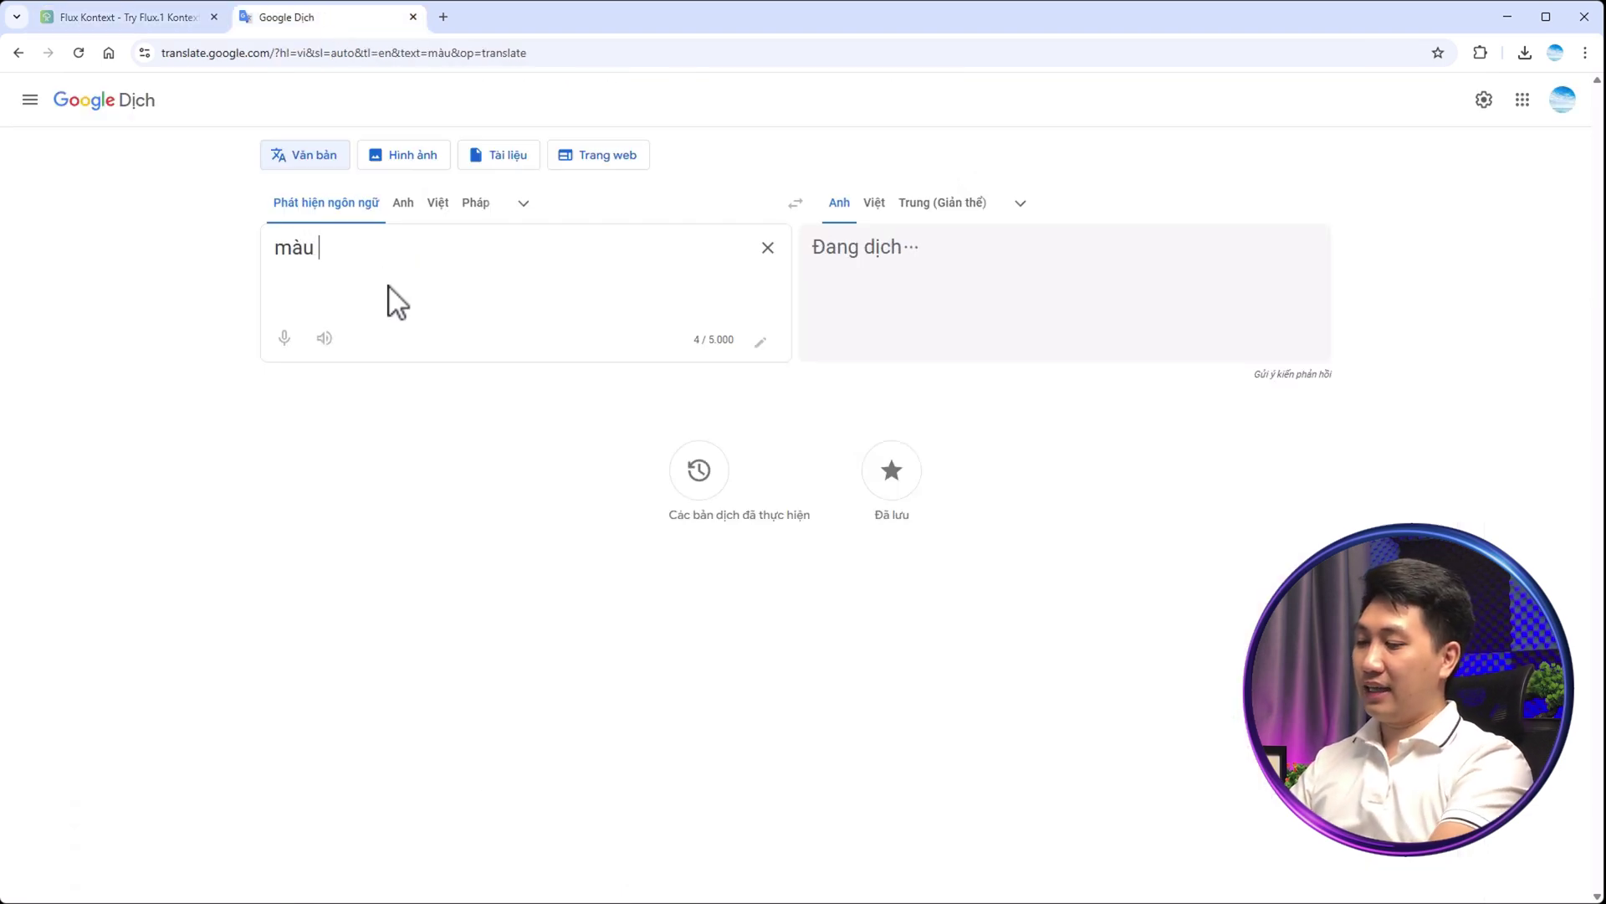
pyautogui.write('hat der')
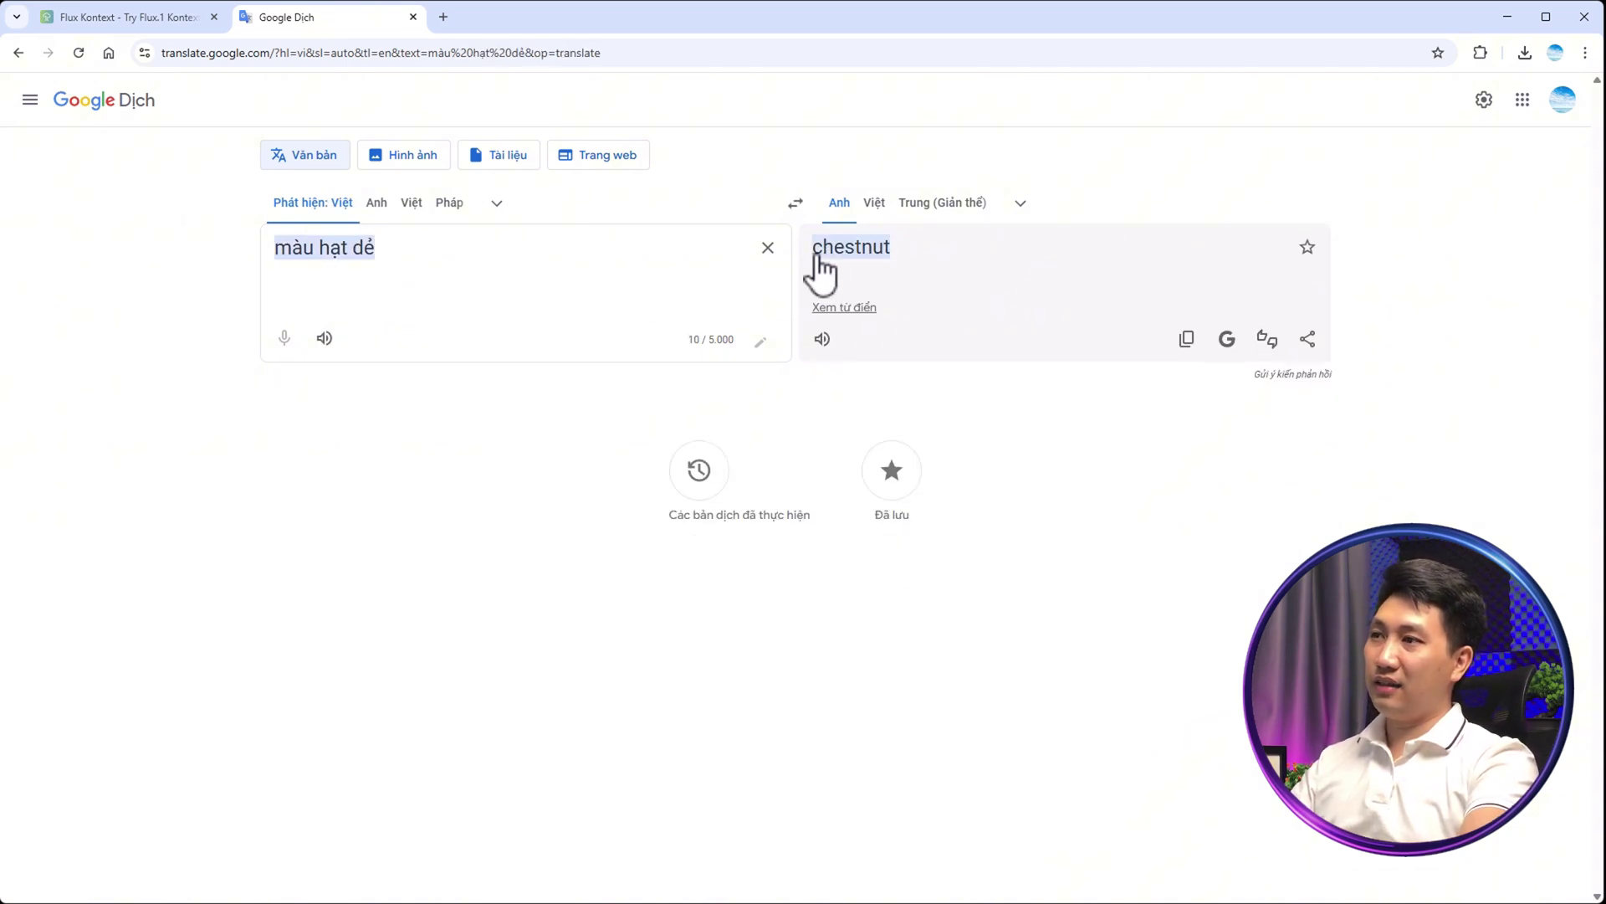
pyautogui.moveTo(816, 255); pyautogui.dragTo(960, 255)
pyautogui.hotkey('ctrl', 'c')
# - Replace 'Icy Silver' in the prompt with 'chestnut'
pyautogui.click(159, 18)
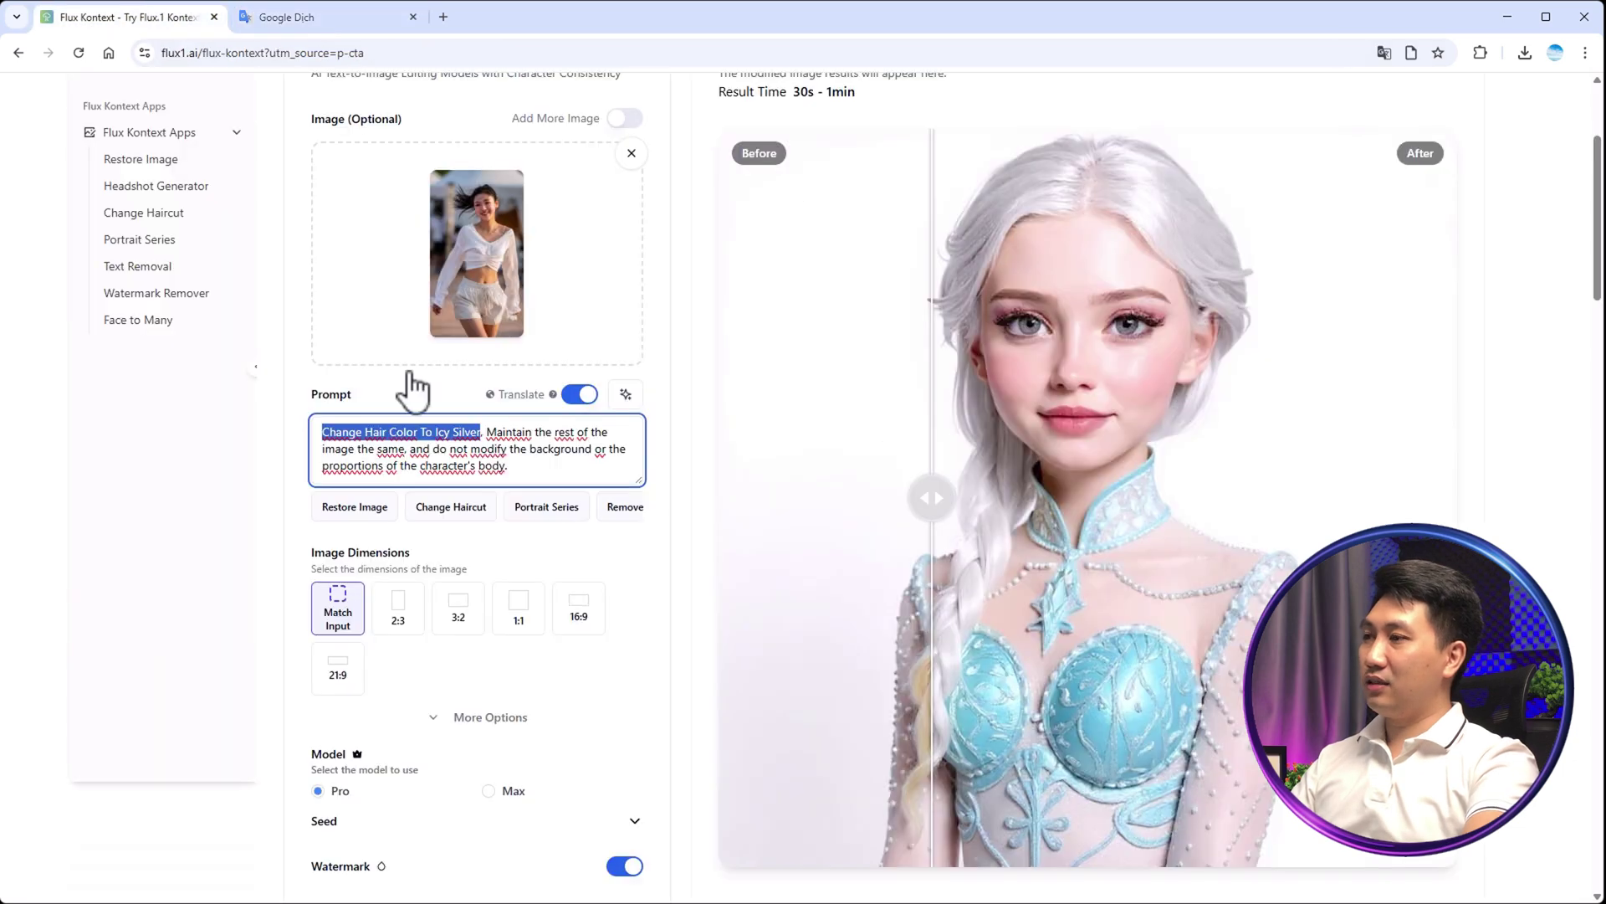
pyautogui.click(436, 433)
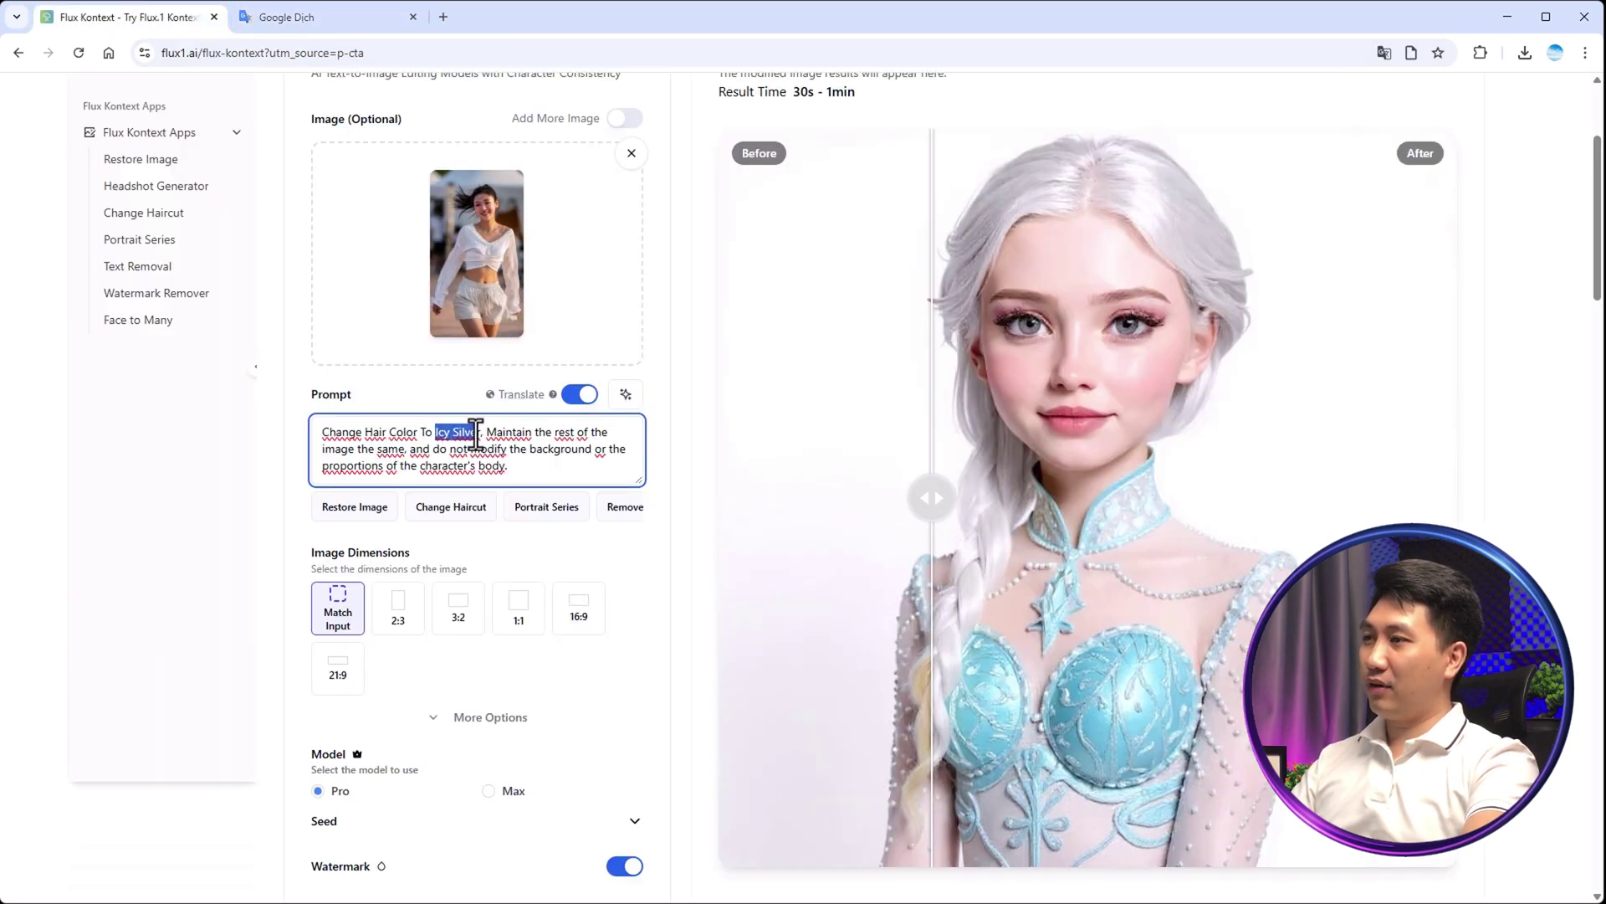
pyautogui.hotkey('ctrl', 'v')
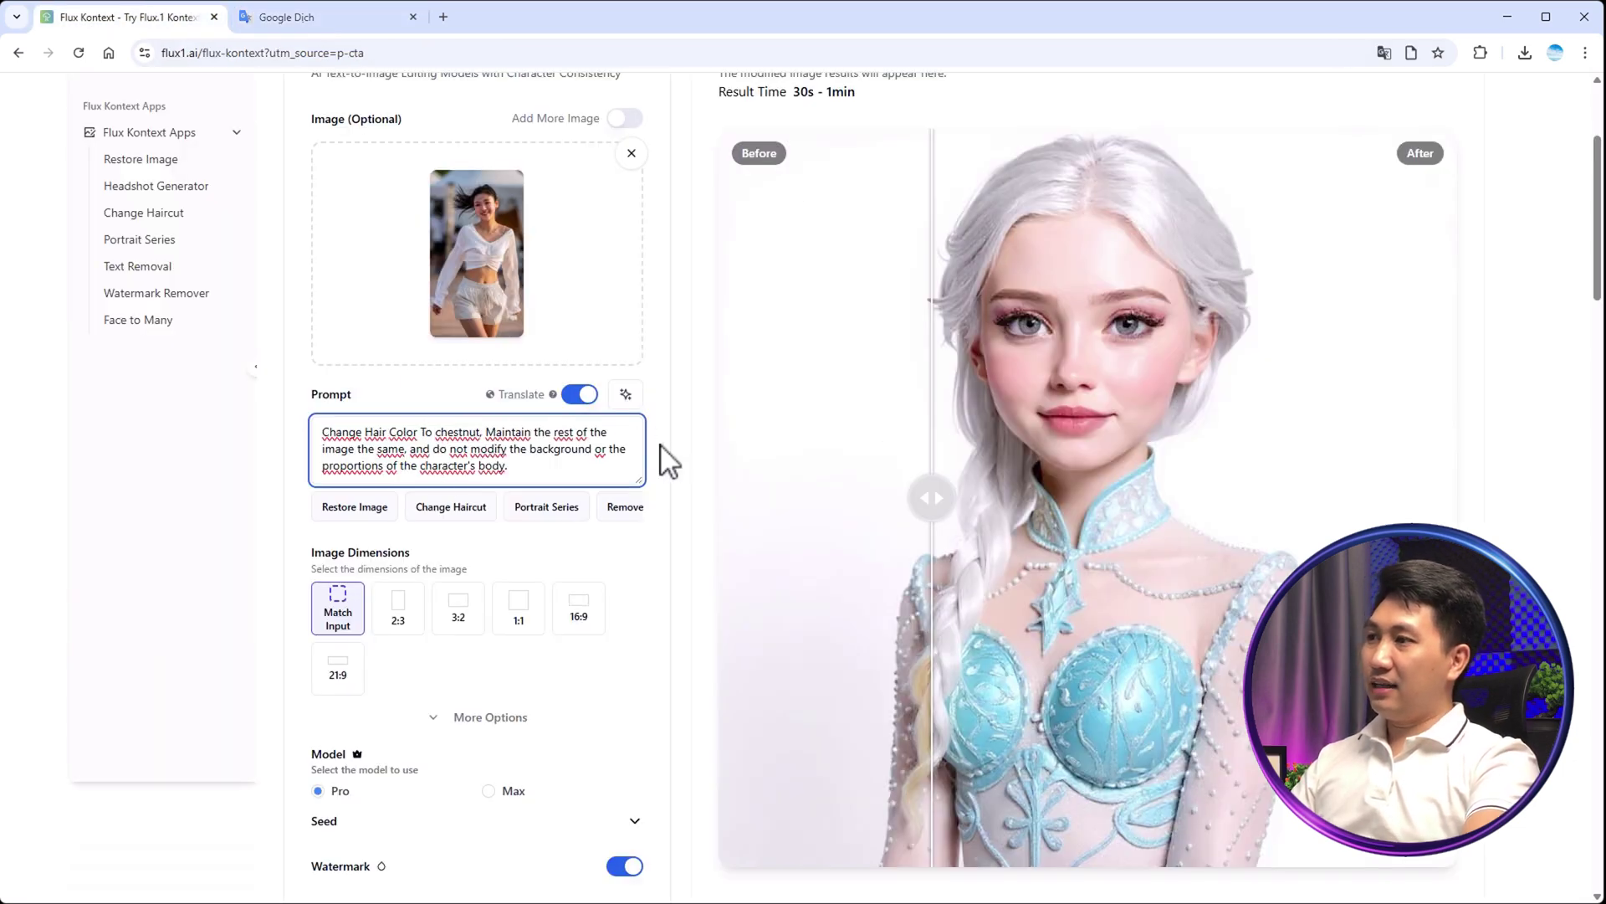
pyautogui.moveTo(487, 433)
pyautogui.mouseDown()
pyautogui.moveTo(565, 471)
pyautogui.moveTo(477, 435)
pyautogui.mouseUp()
pyautogui.click(545, 477)
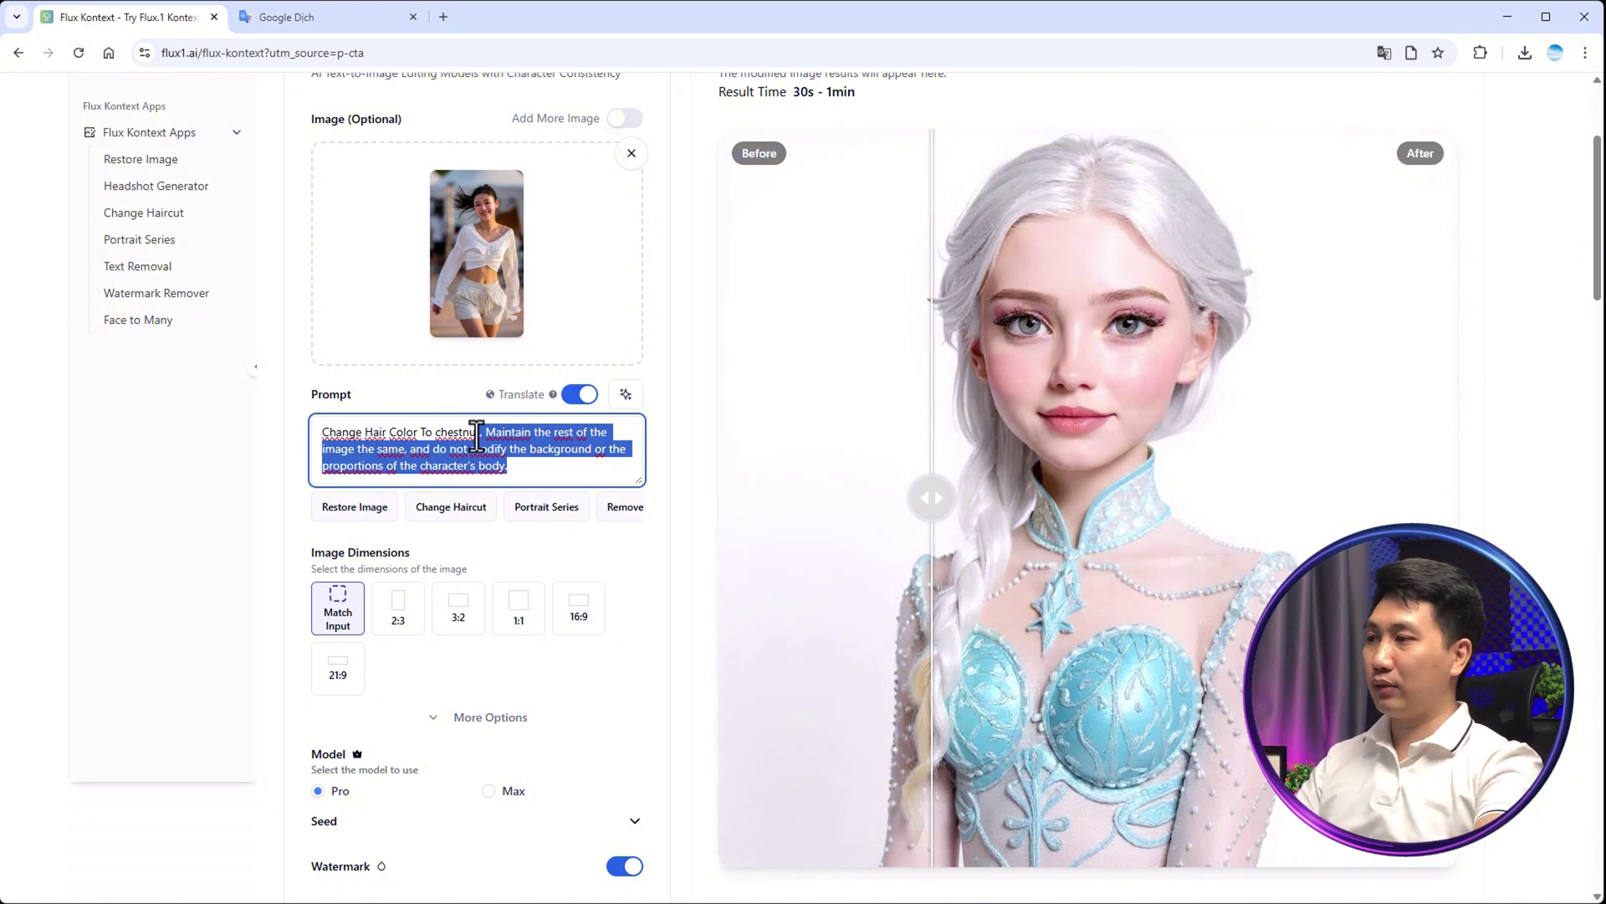
pyautogui.click(323, 569)
# - Switch the model to Max, raising the cost to 10 credits
pyautogui.scroll(-2, 326, 619)
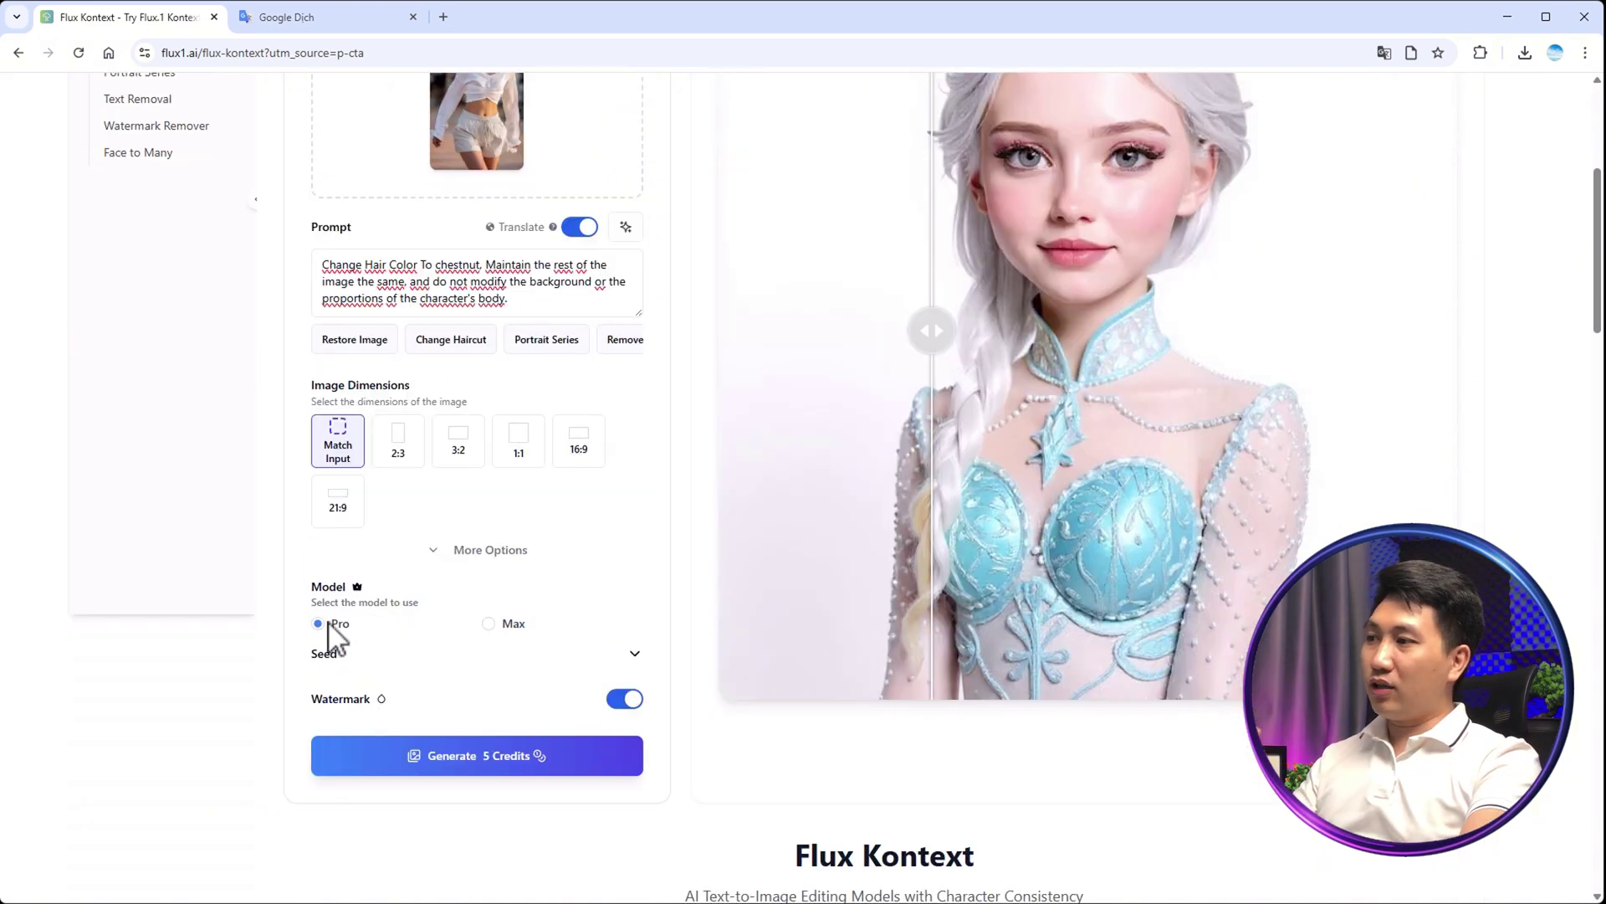
pyautogui.click(489, 624)
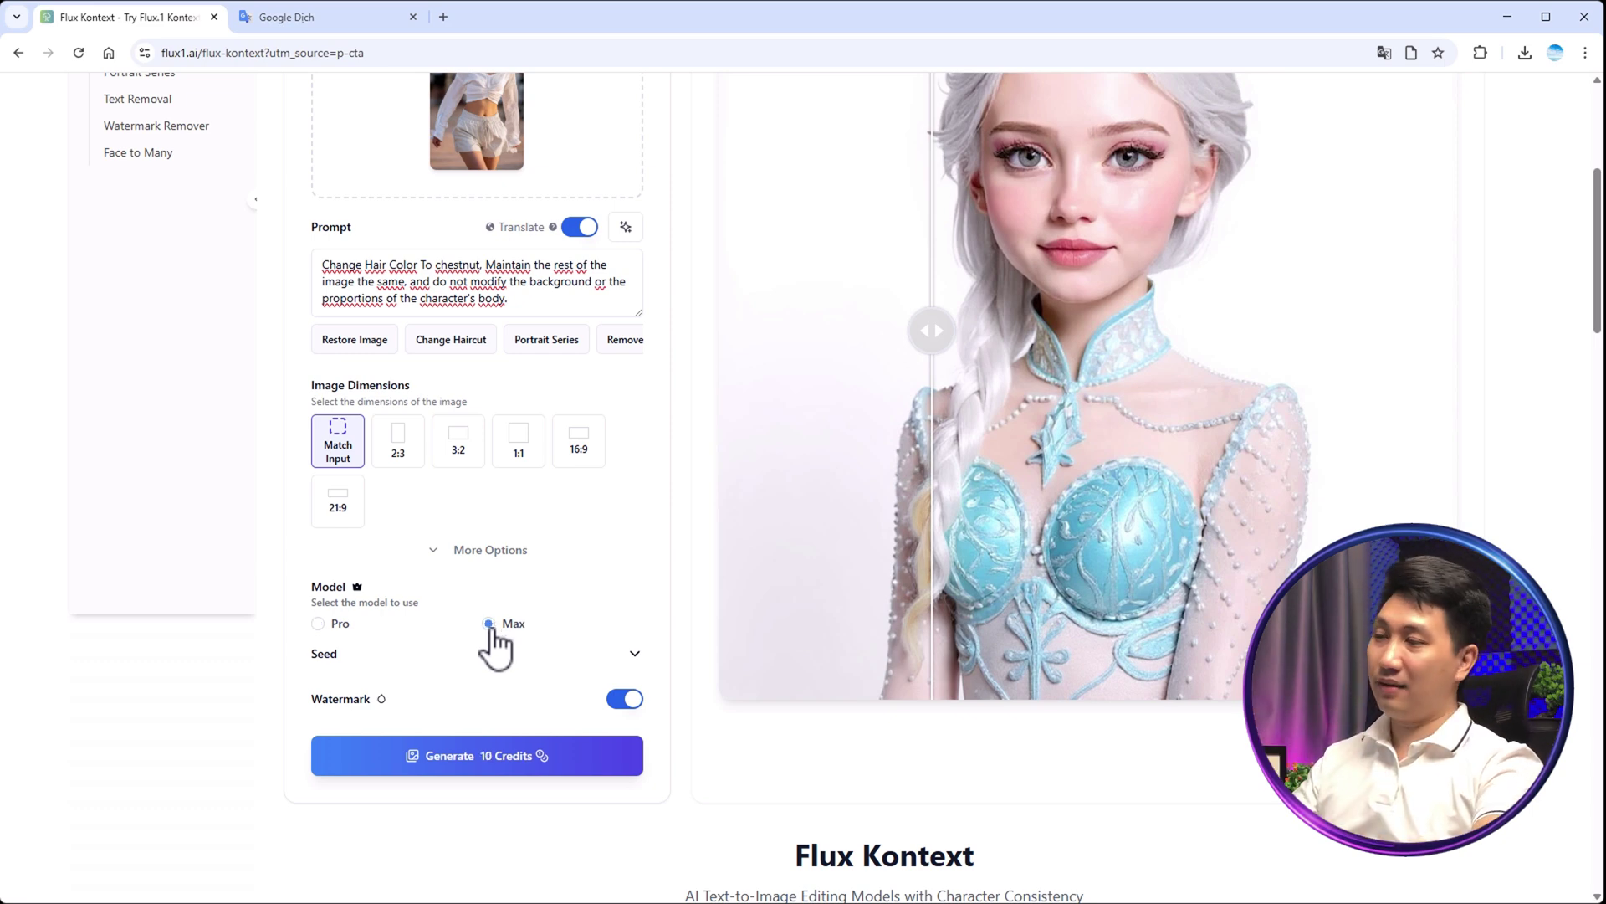
pyautogui.scroll(-1, 496, 645)
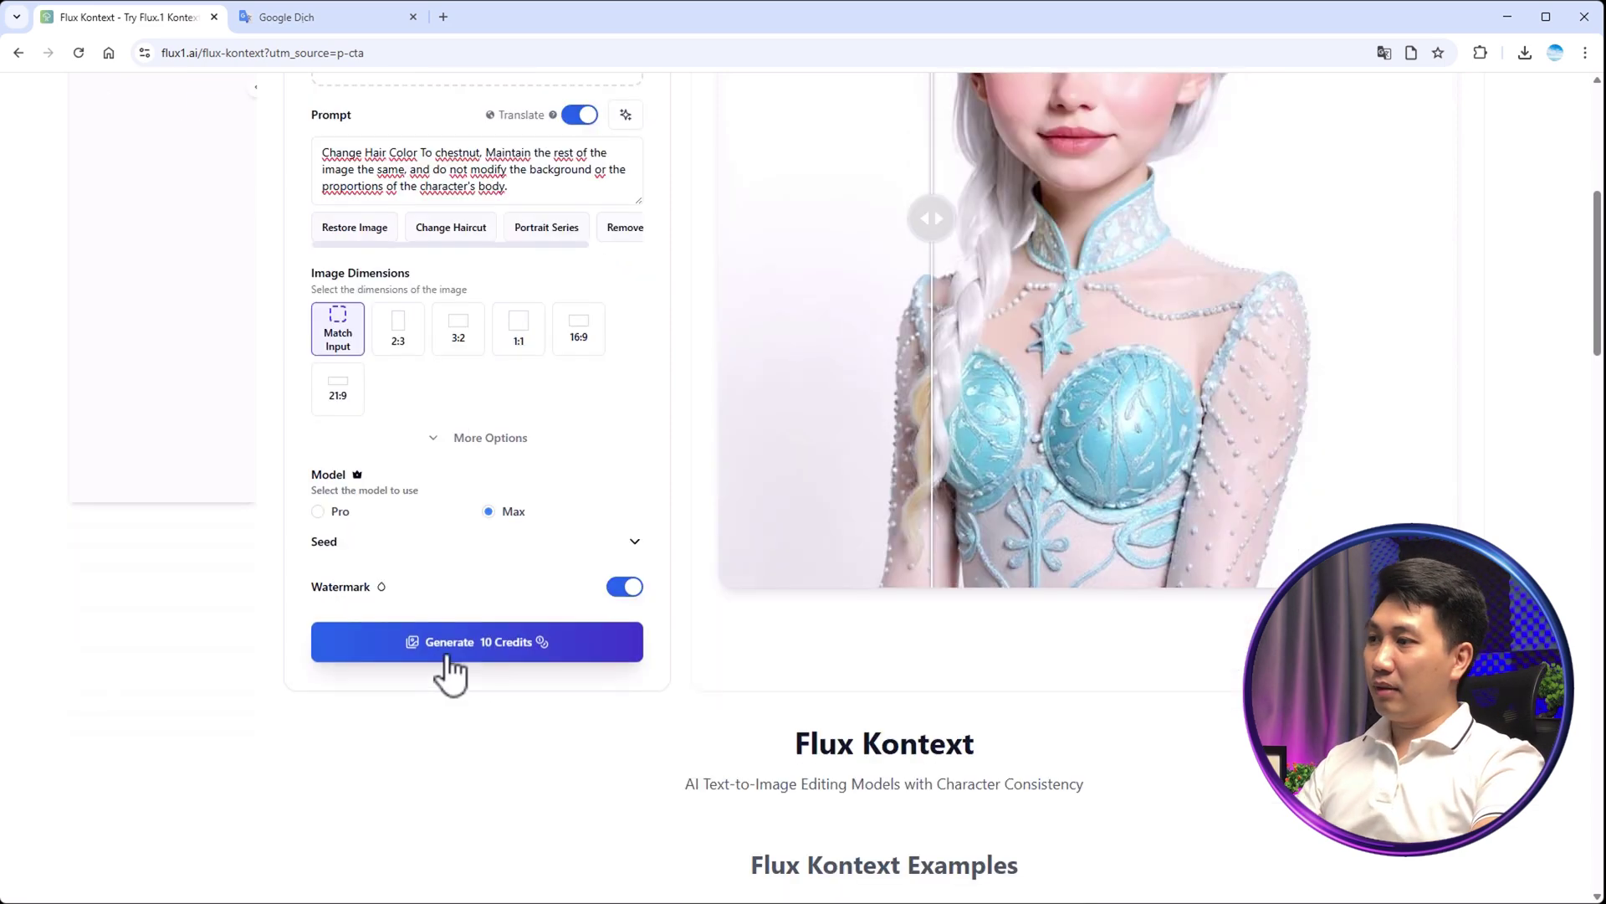
# - Generate the chestnut hair edit and open the full-size result to compare
pyautogui.click(477, 644)
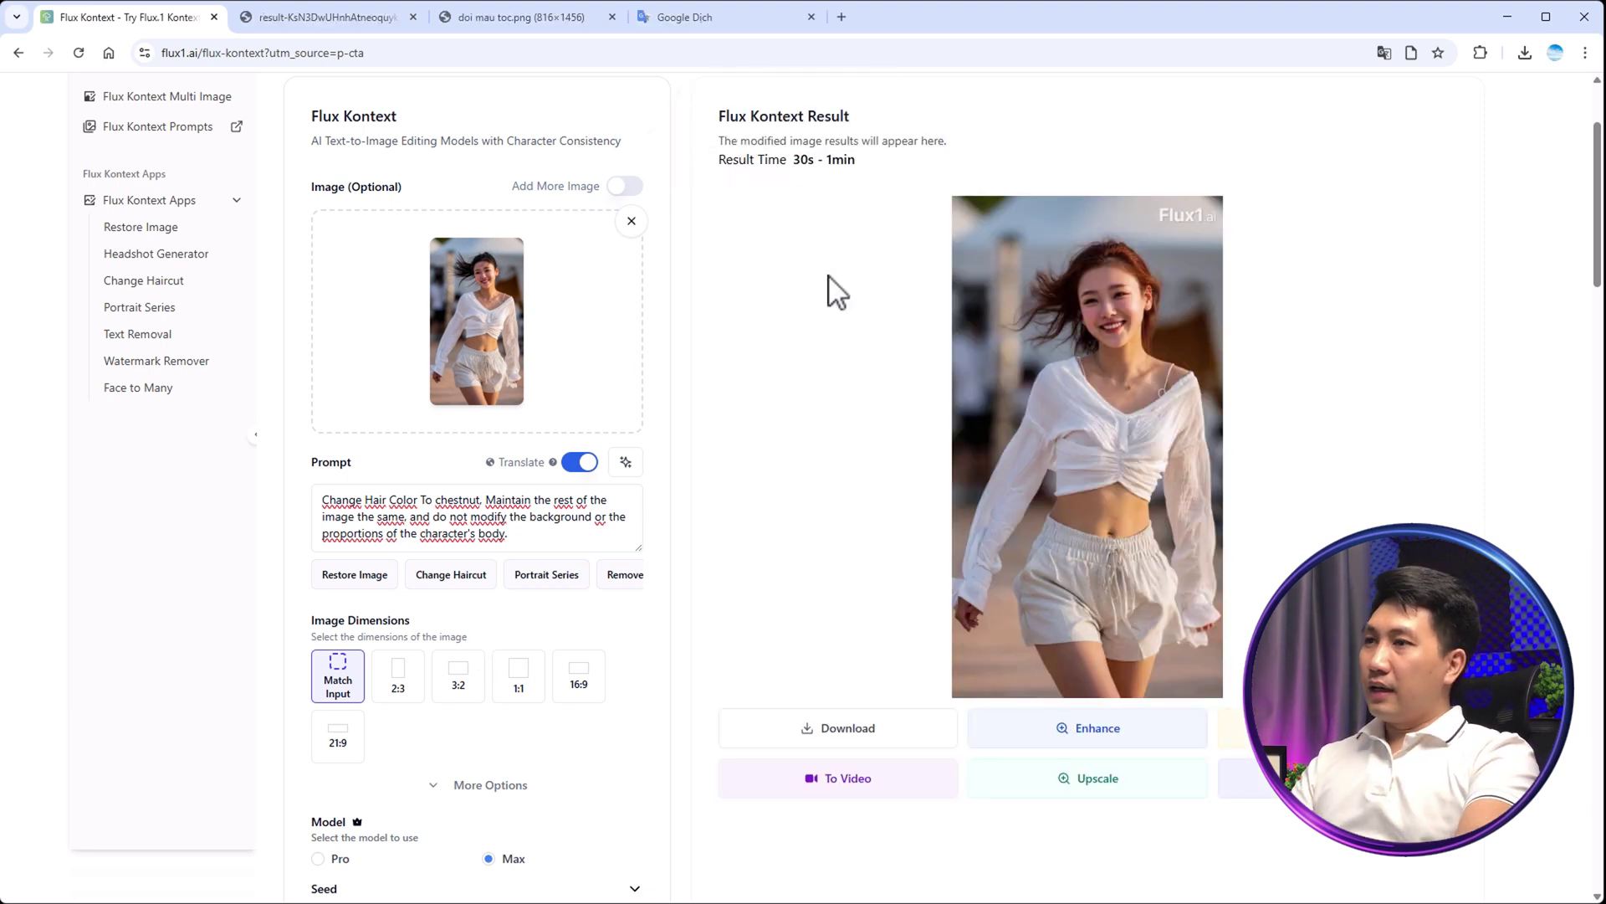
pyautogui.click(360, 18)
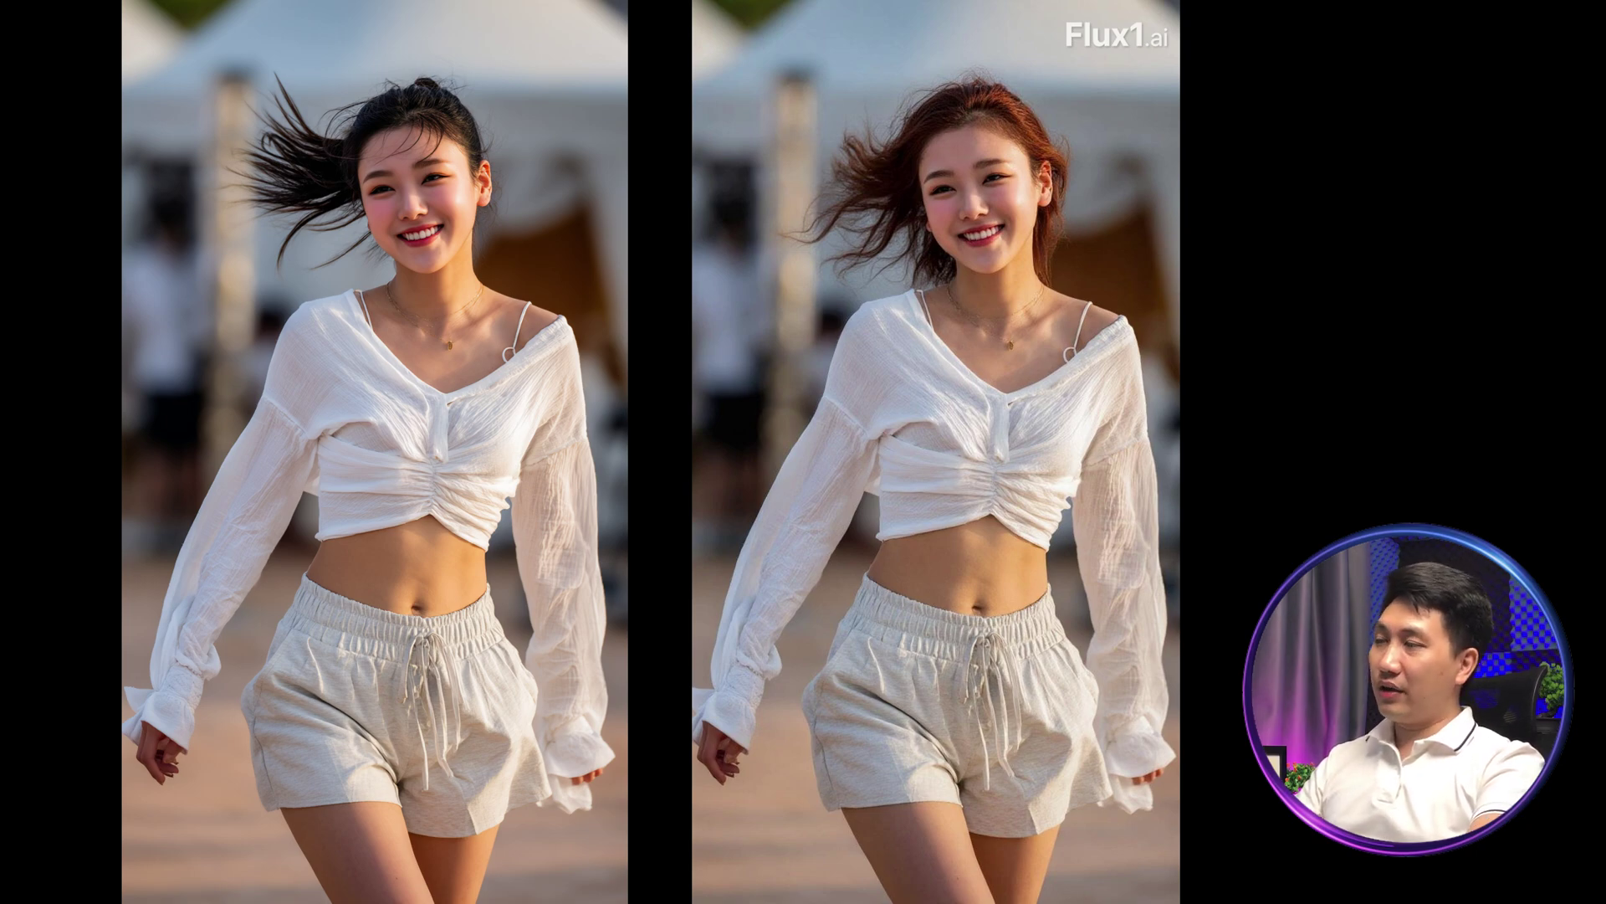
pyautogui.scroll(5, 531, 764)
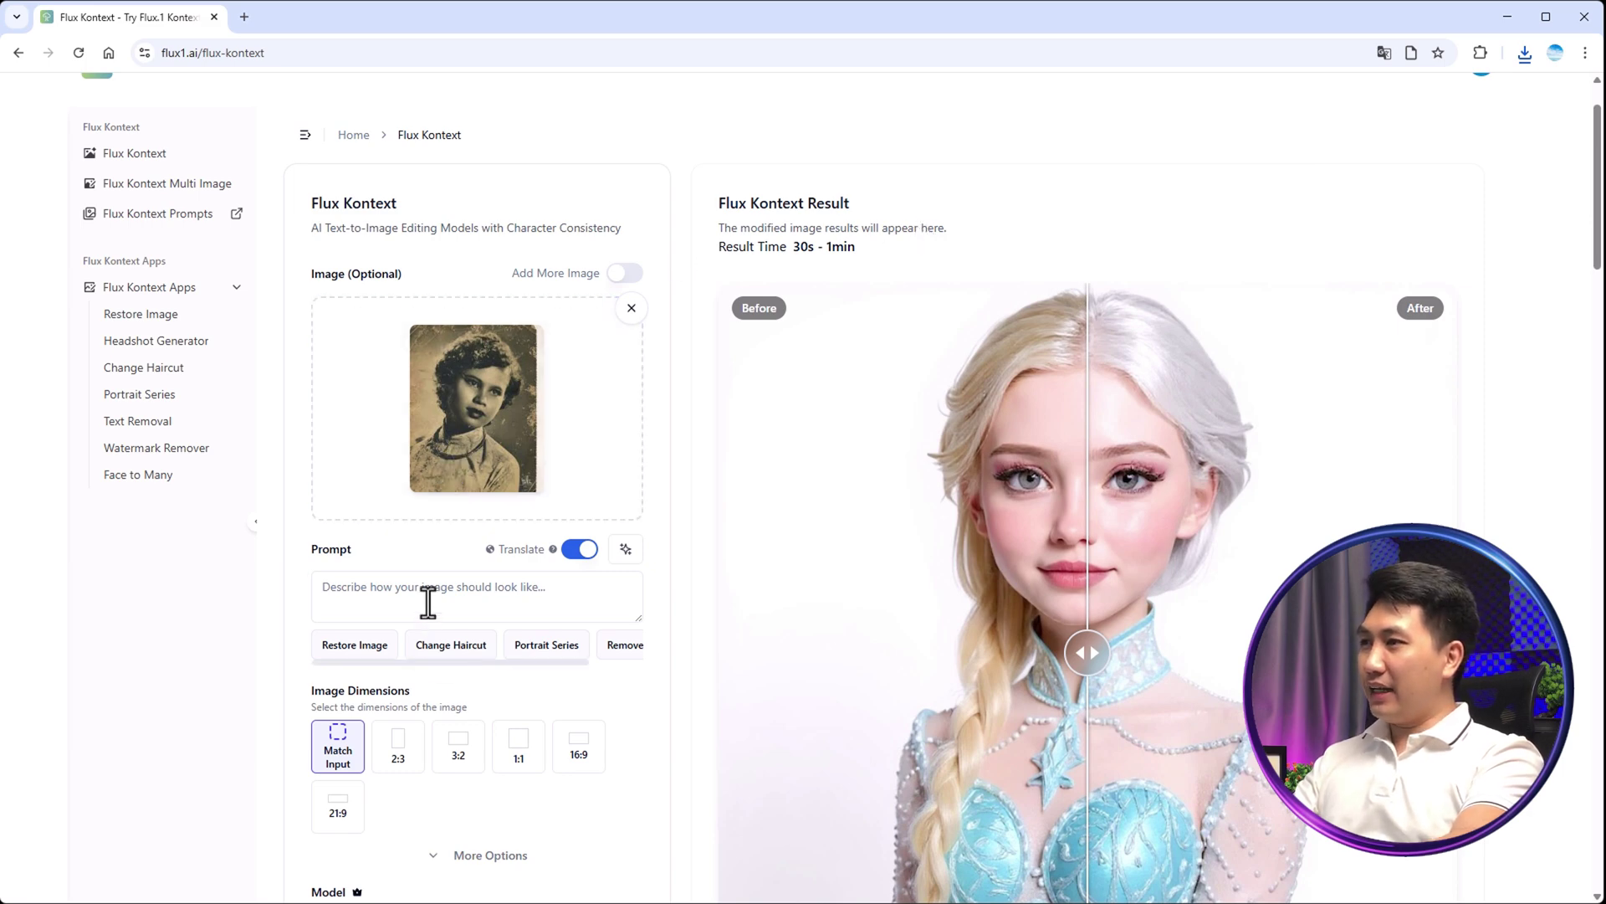
# - Open the Prompt Templates gallery from the empty prompt box for the sepia portrait
pyautogui.click(377, 596)
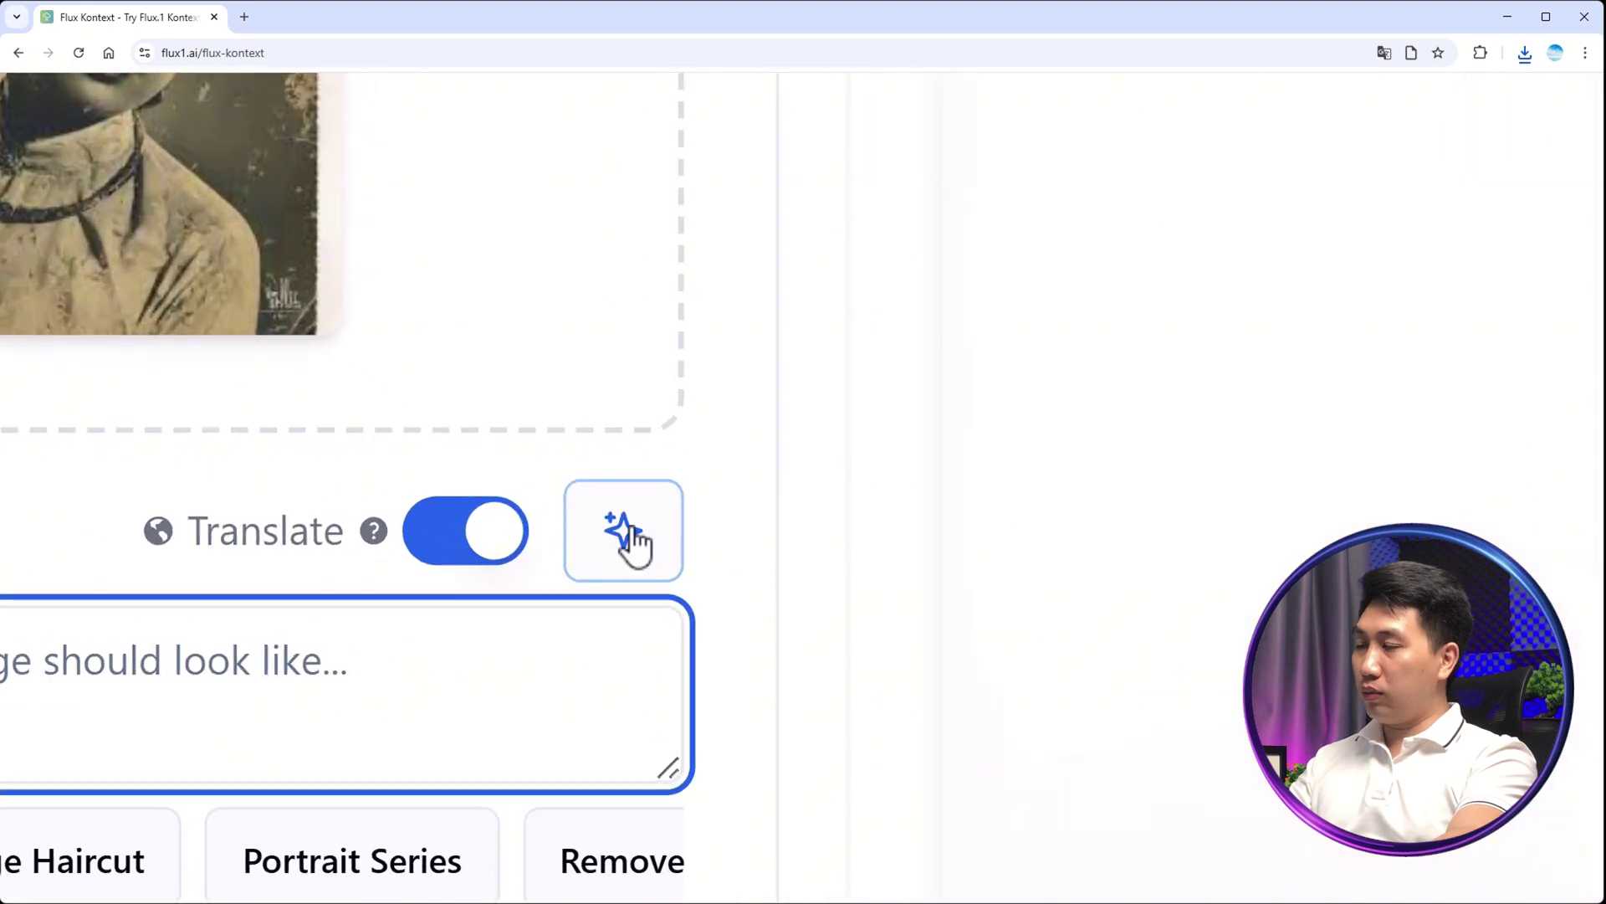
pyautogui.click(638, 554)
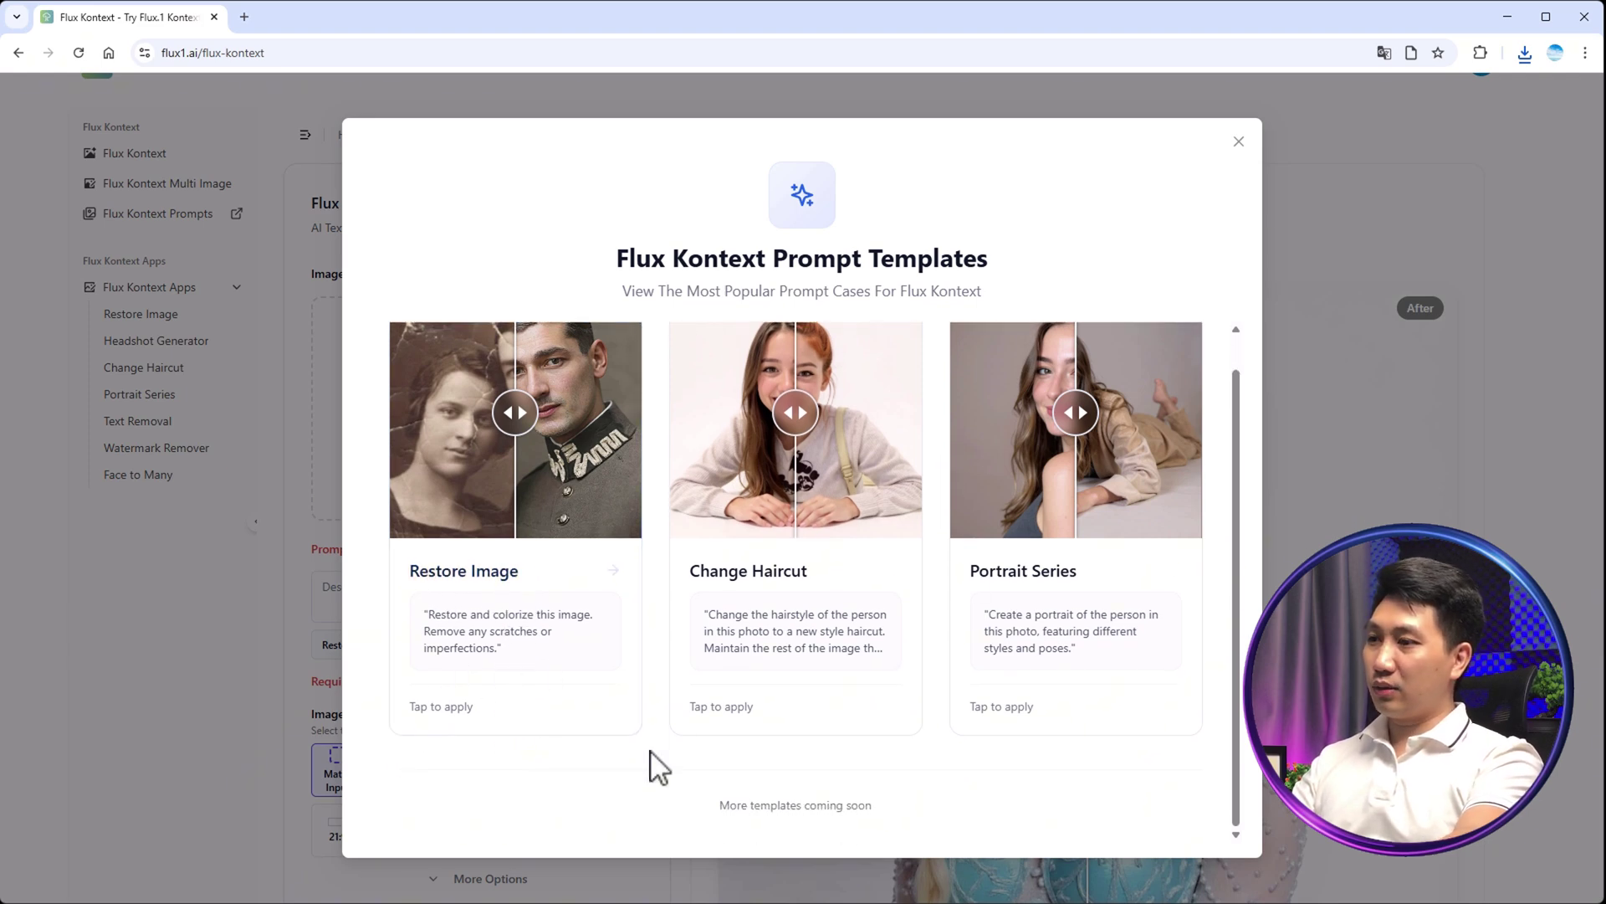
# - Apply the Restore Image template prompt and generate the restored, colorized portrait with the Pro model
pyautogui.click(485, 686)
pyautogui.moveTo(402, 606); pyautogui.dragTo(295, 577)
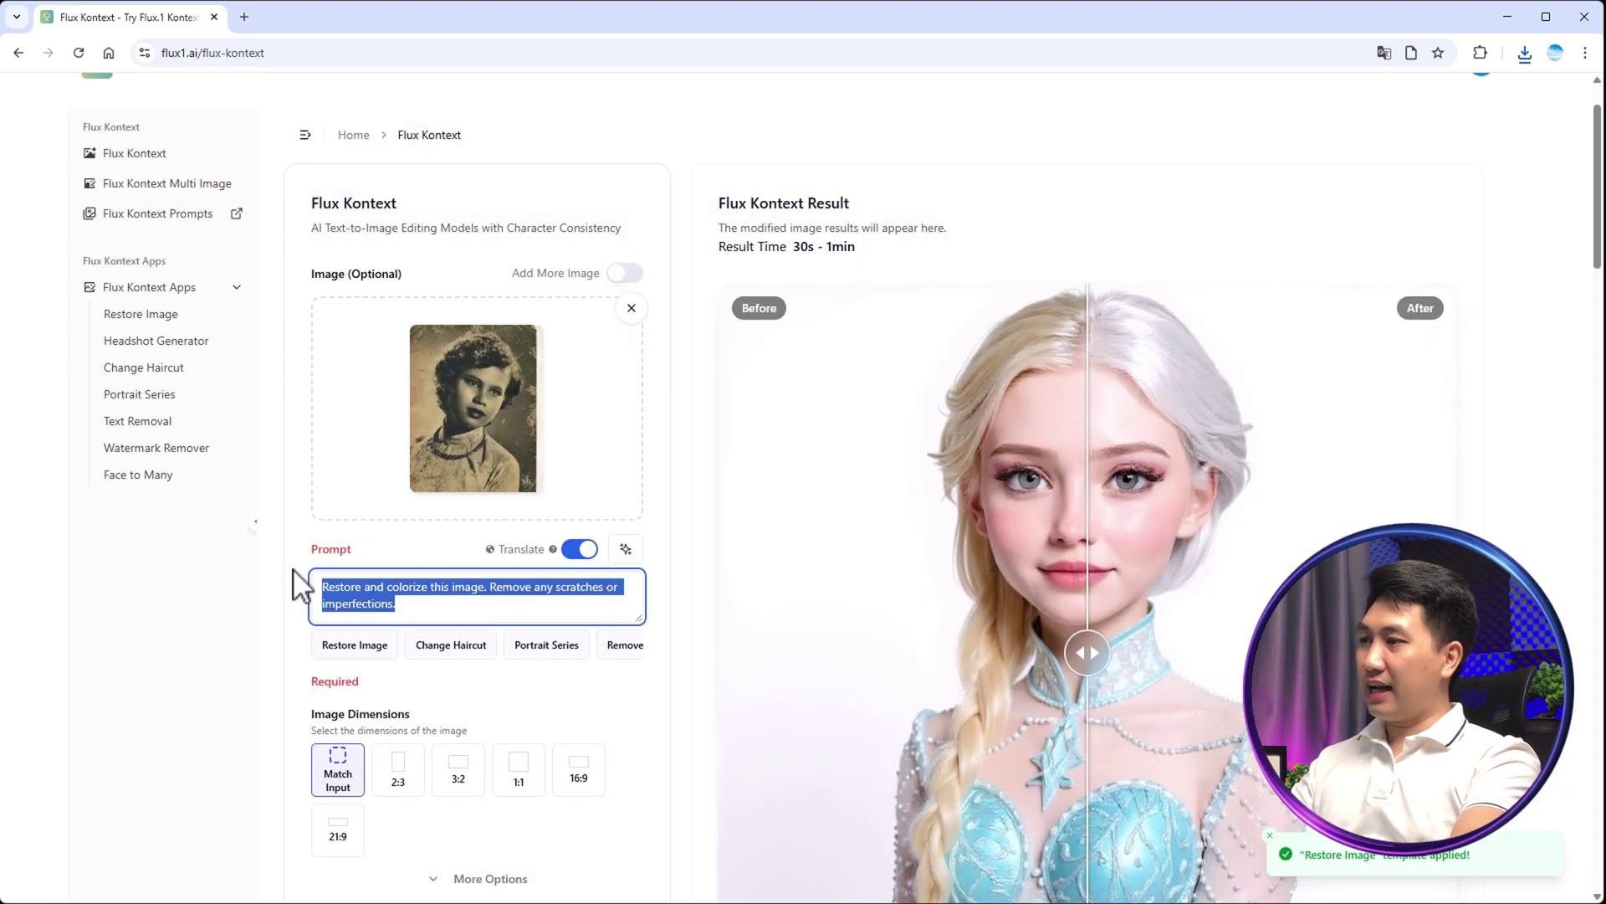
pyautogui.click(490, 878)
pyautogui.scroll(-5, 490, 837)
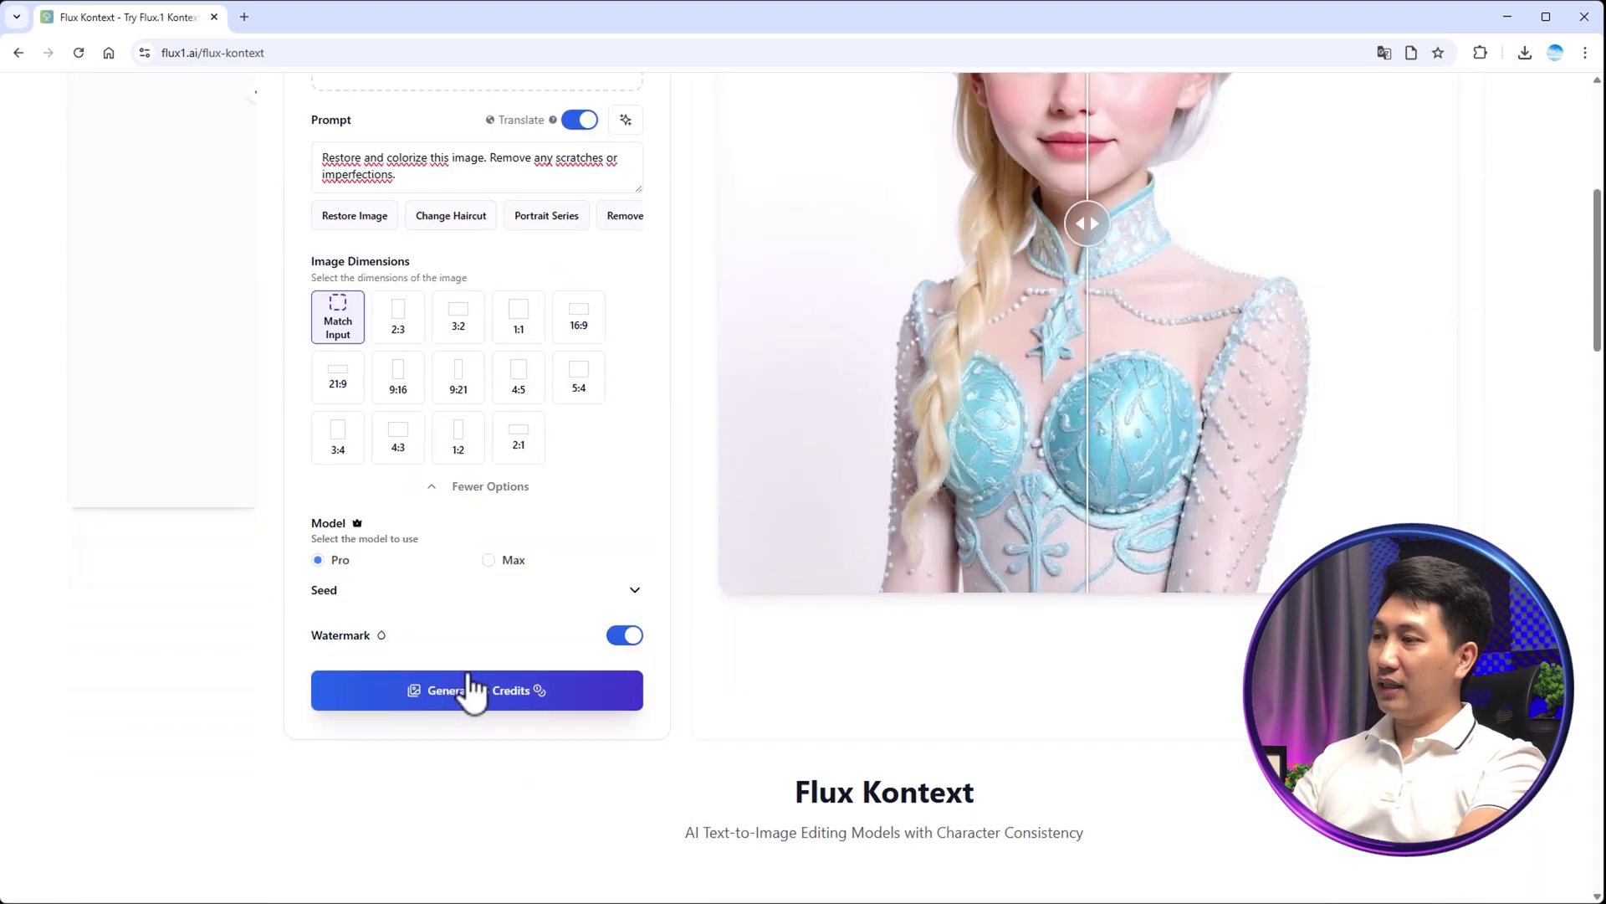
pyautogui.click(462, 697)
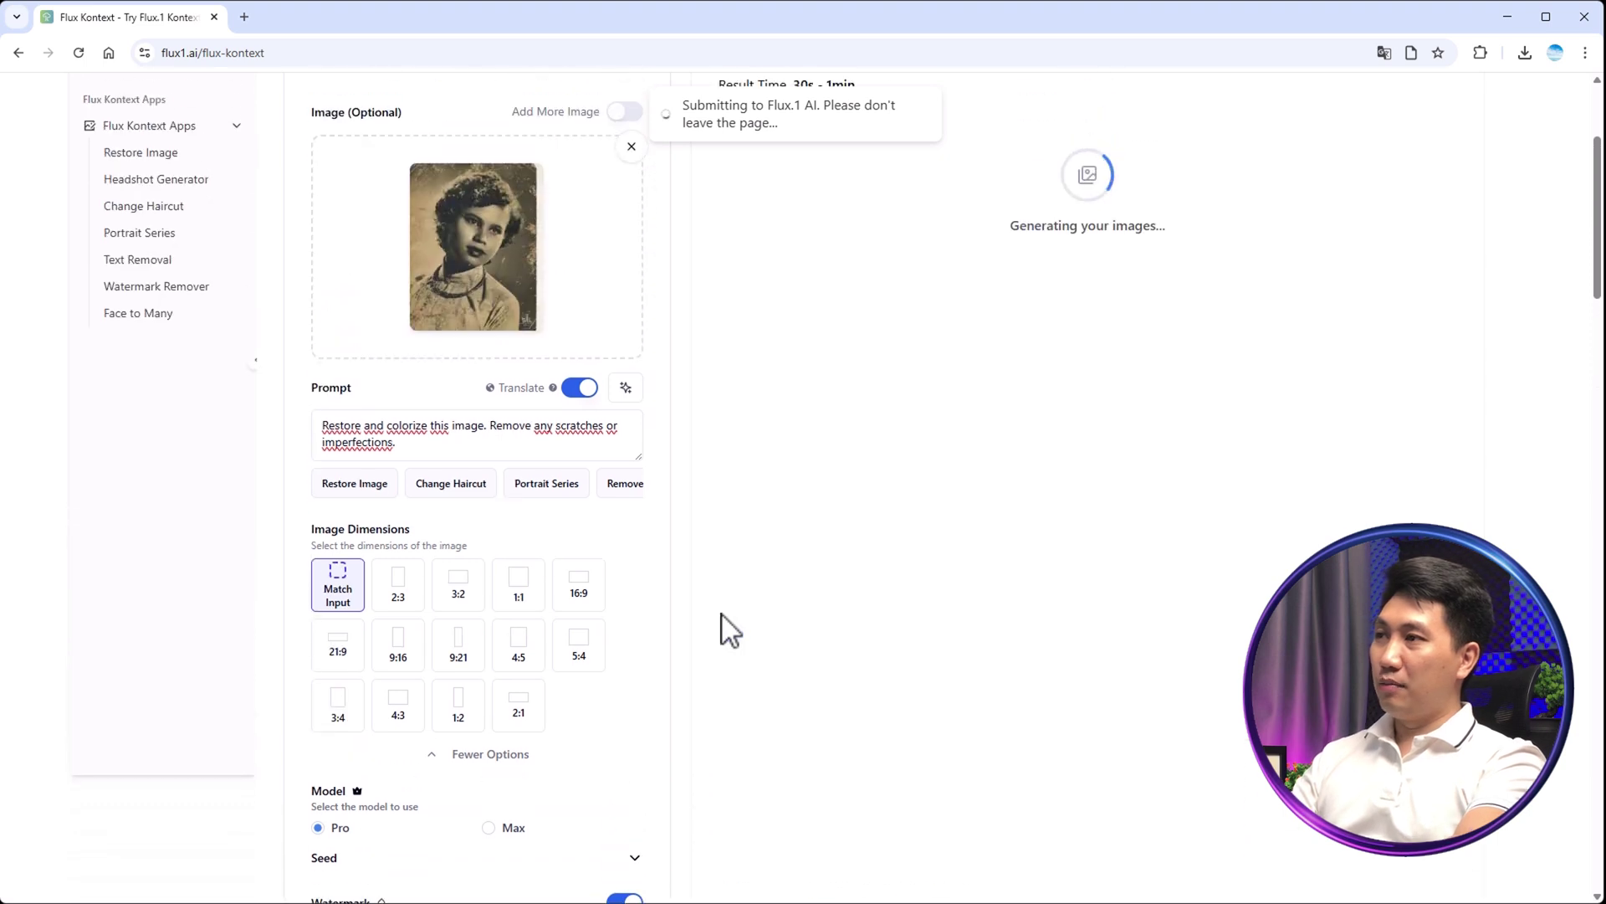
pyautogui.scroll(1, 705, 614)
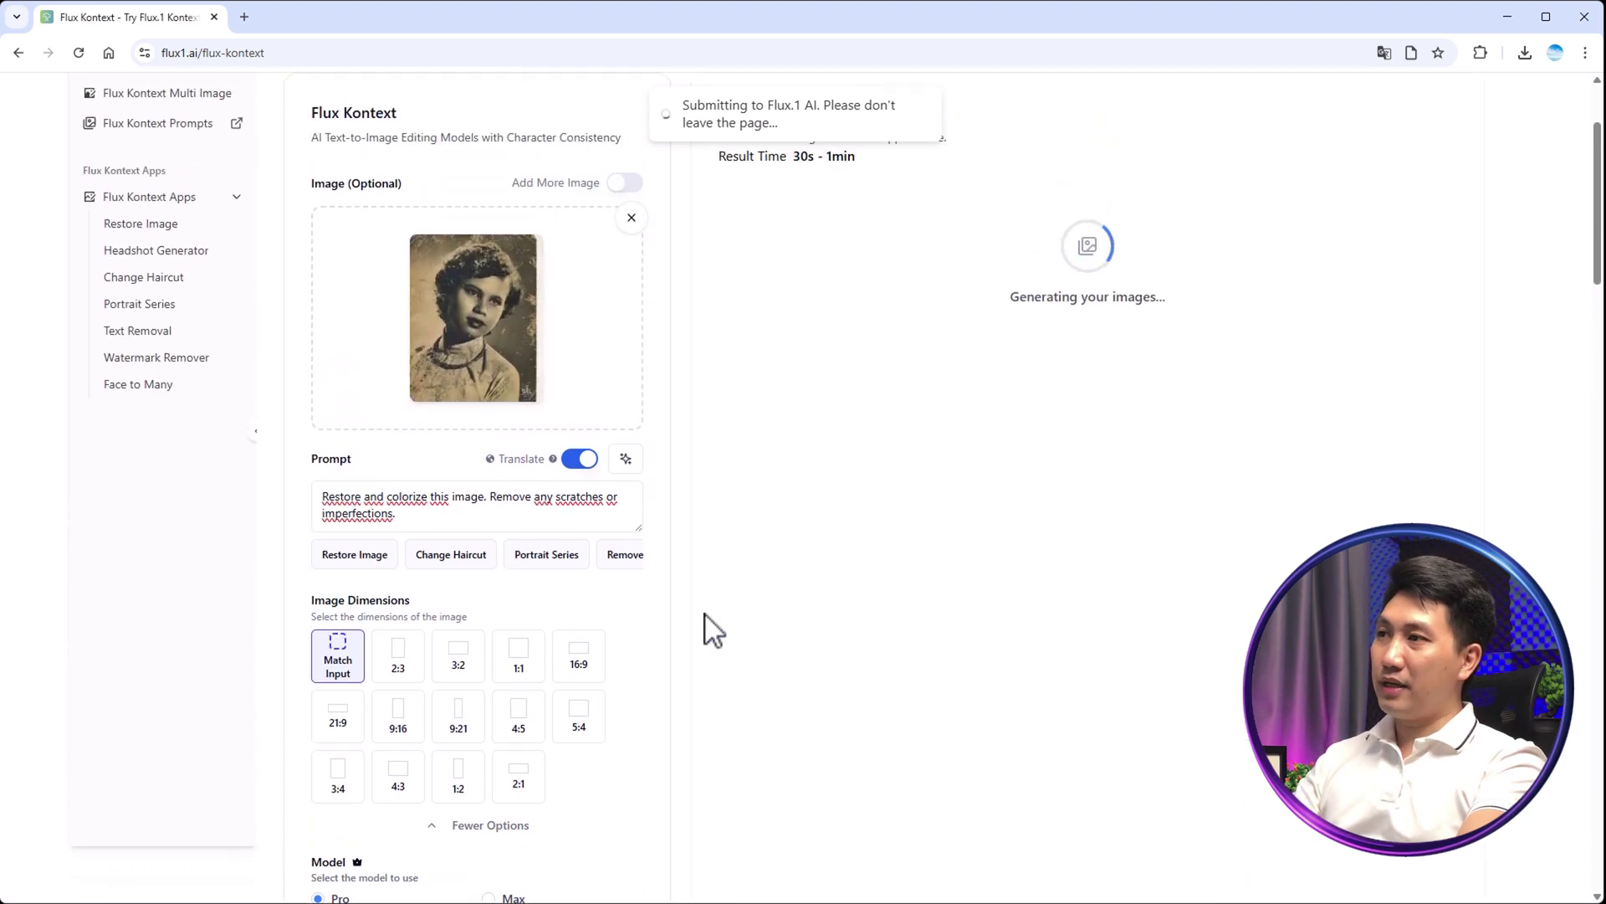